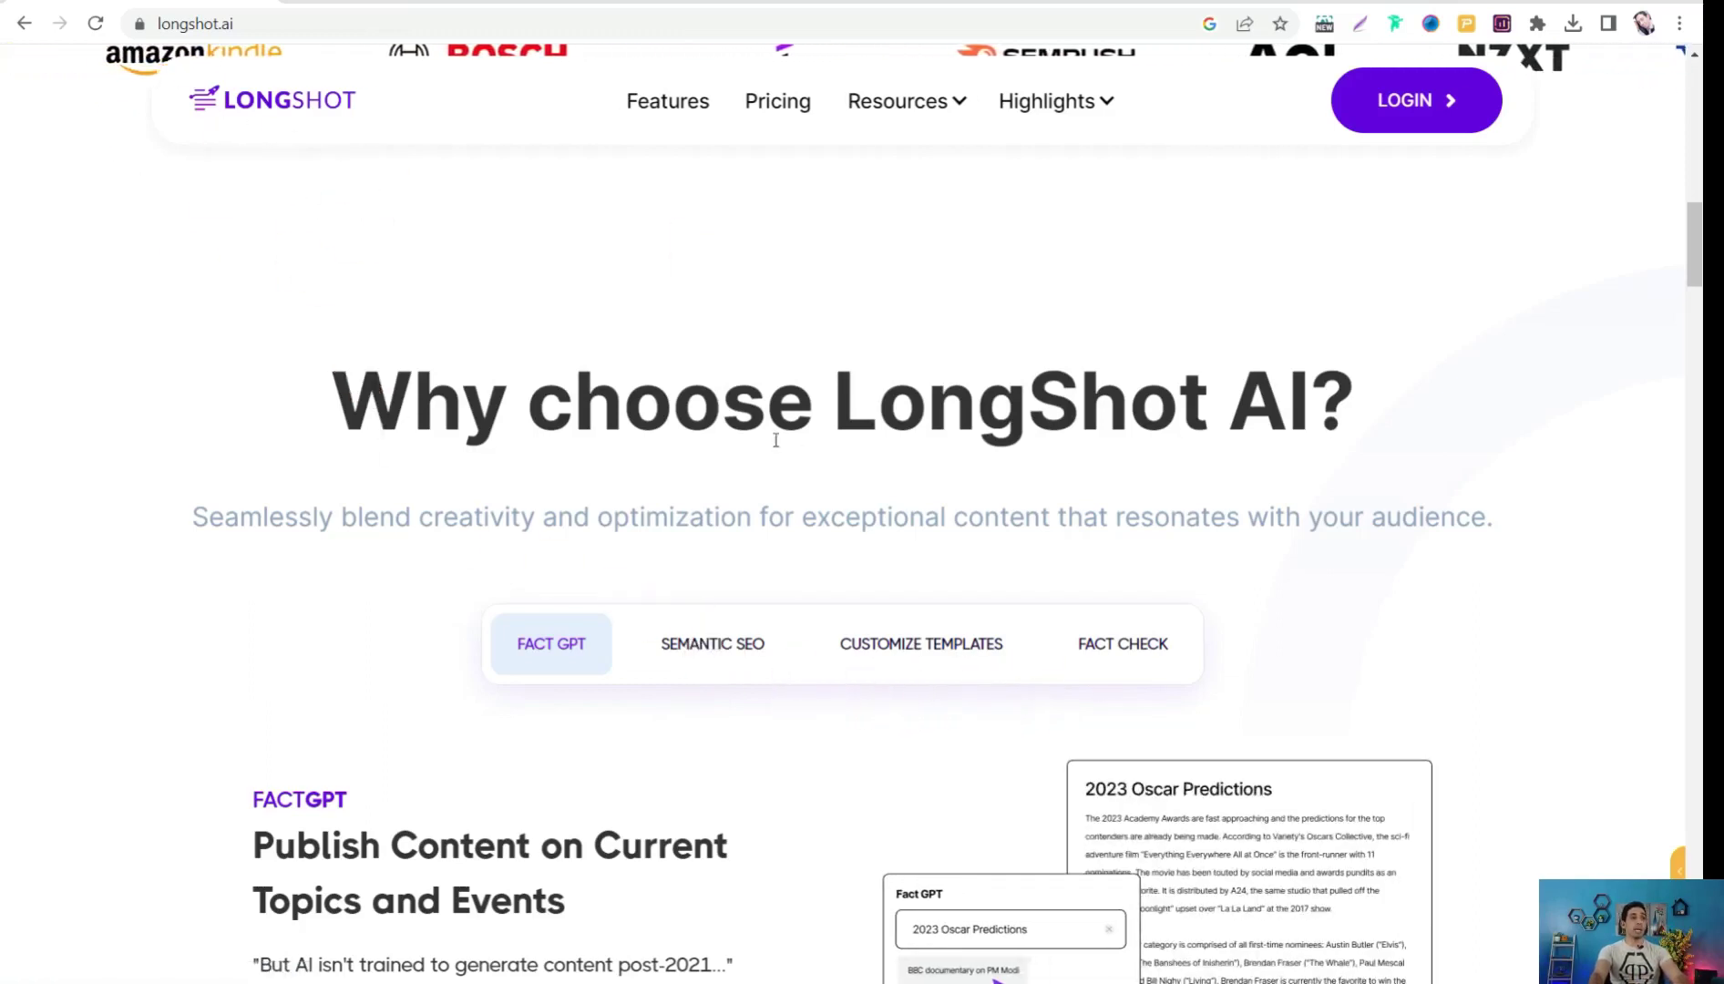
Log in to LongShot from its homepage and submit a name in the first onboarding step.
{"action": "left_click", "coordinate": [1435, 102]}
{"action": "left_click", "coordinate": [1230, 454]}
{"action": "left_click", "coordinate": [1357, 530]}
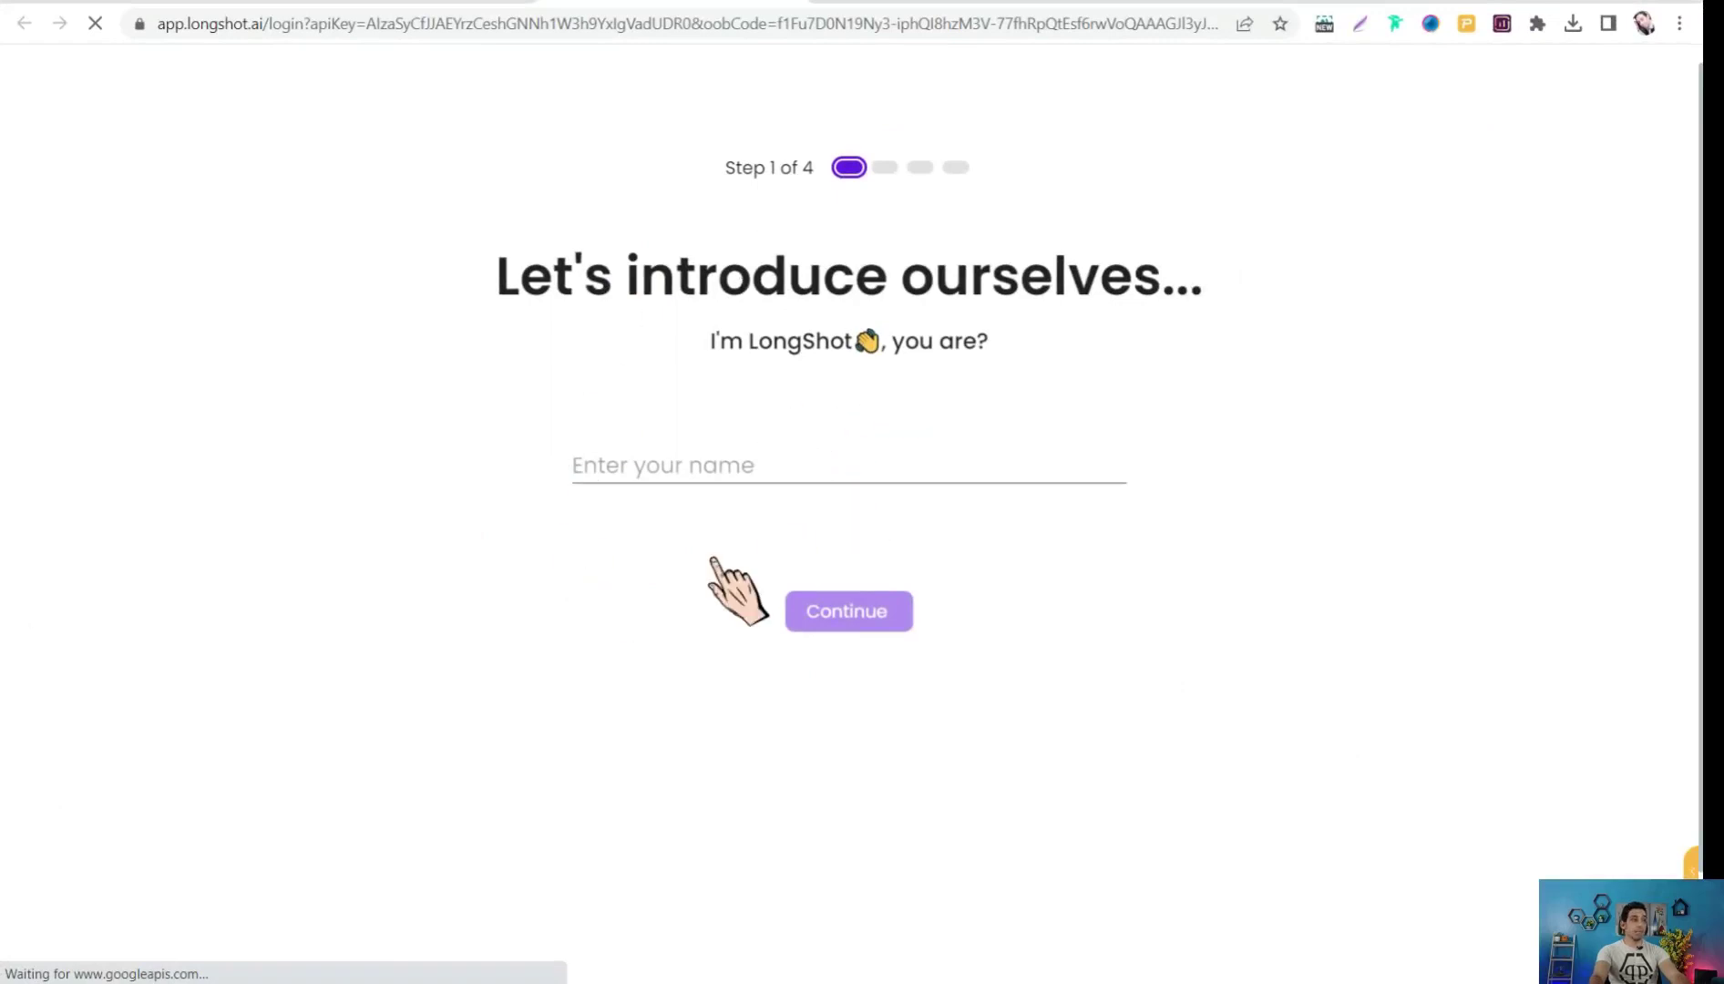
{"action": "left_click", "coordinate": [704, 462]}
{"action": "type", "text": "rtrtr"}
{"action": "left_click", "coordinate": [882, 588]}
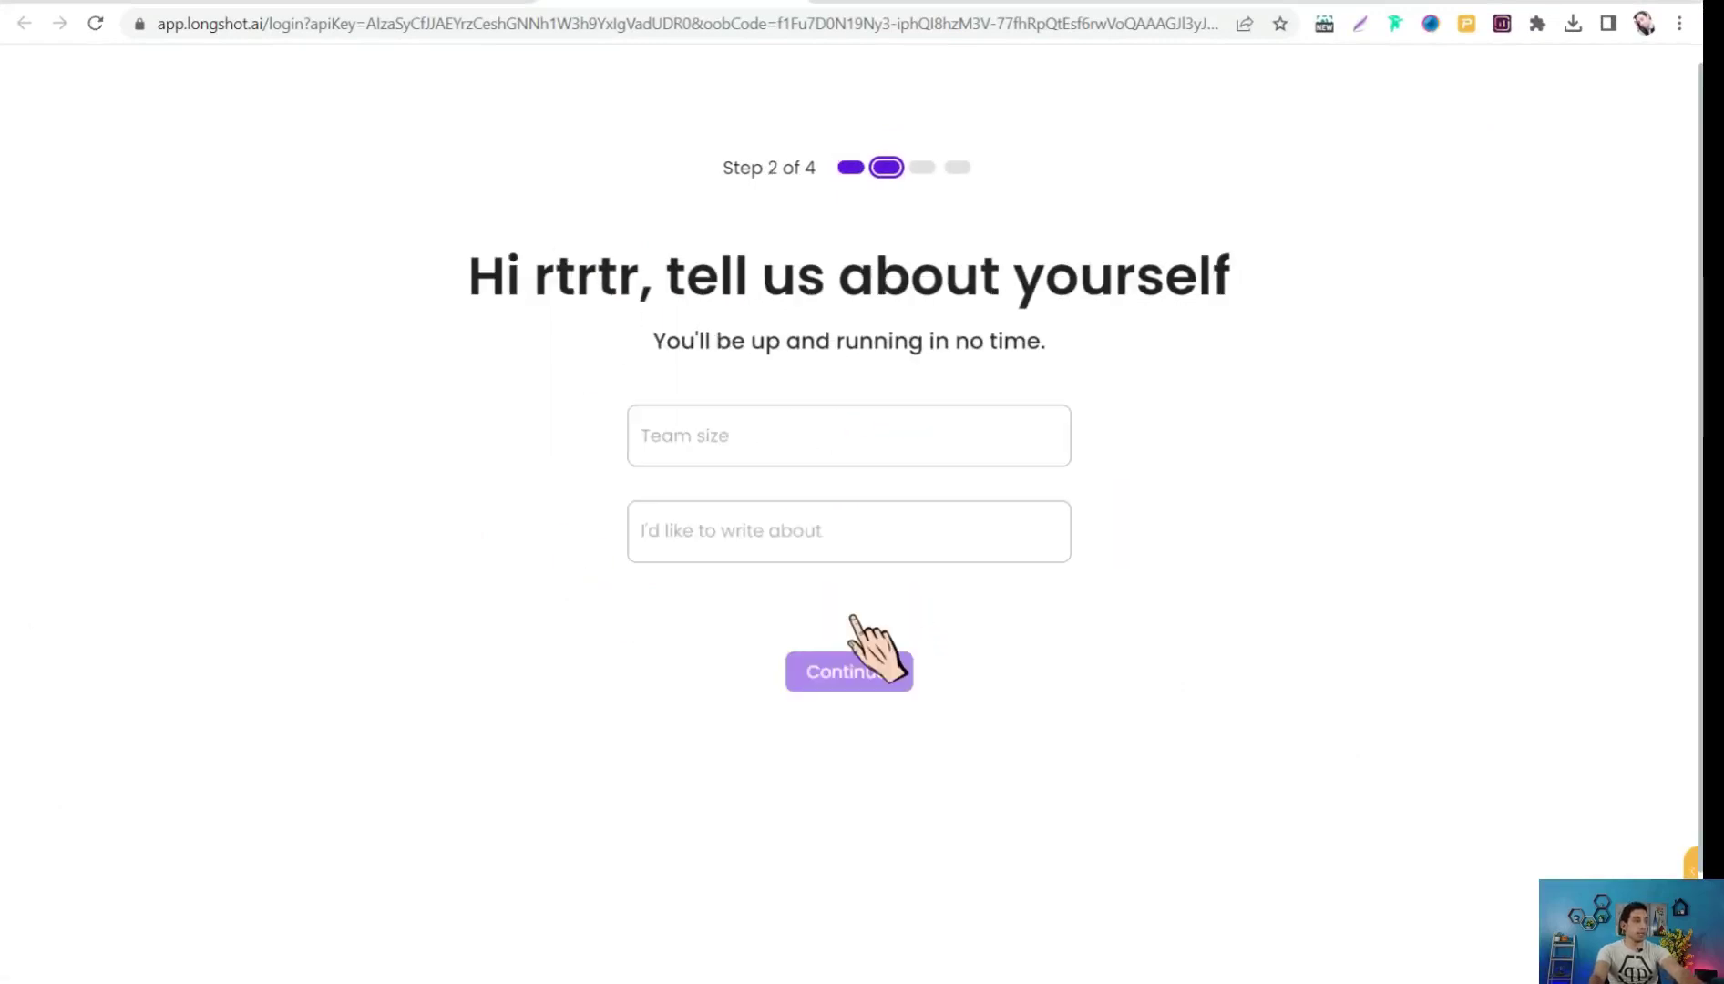
Set the team size to 1 and the writing topic to Movies & TV Shows, and continue the onboarding.
{"action": "left_click", "coordinate": [710, 445]}
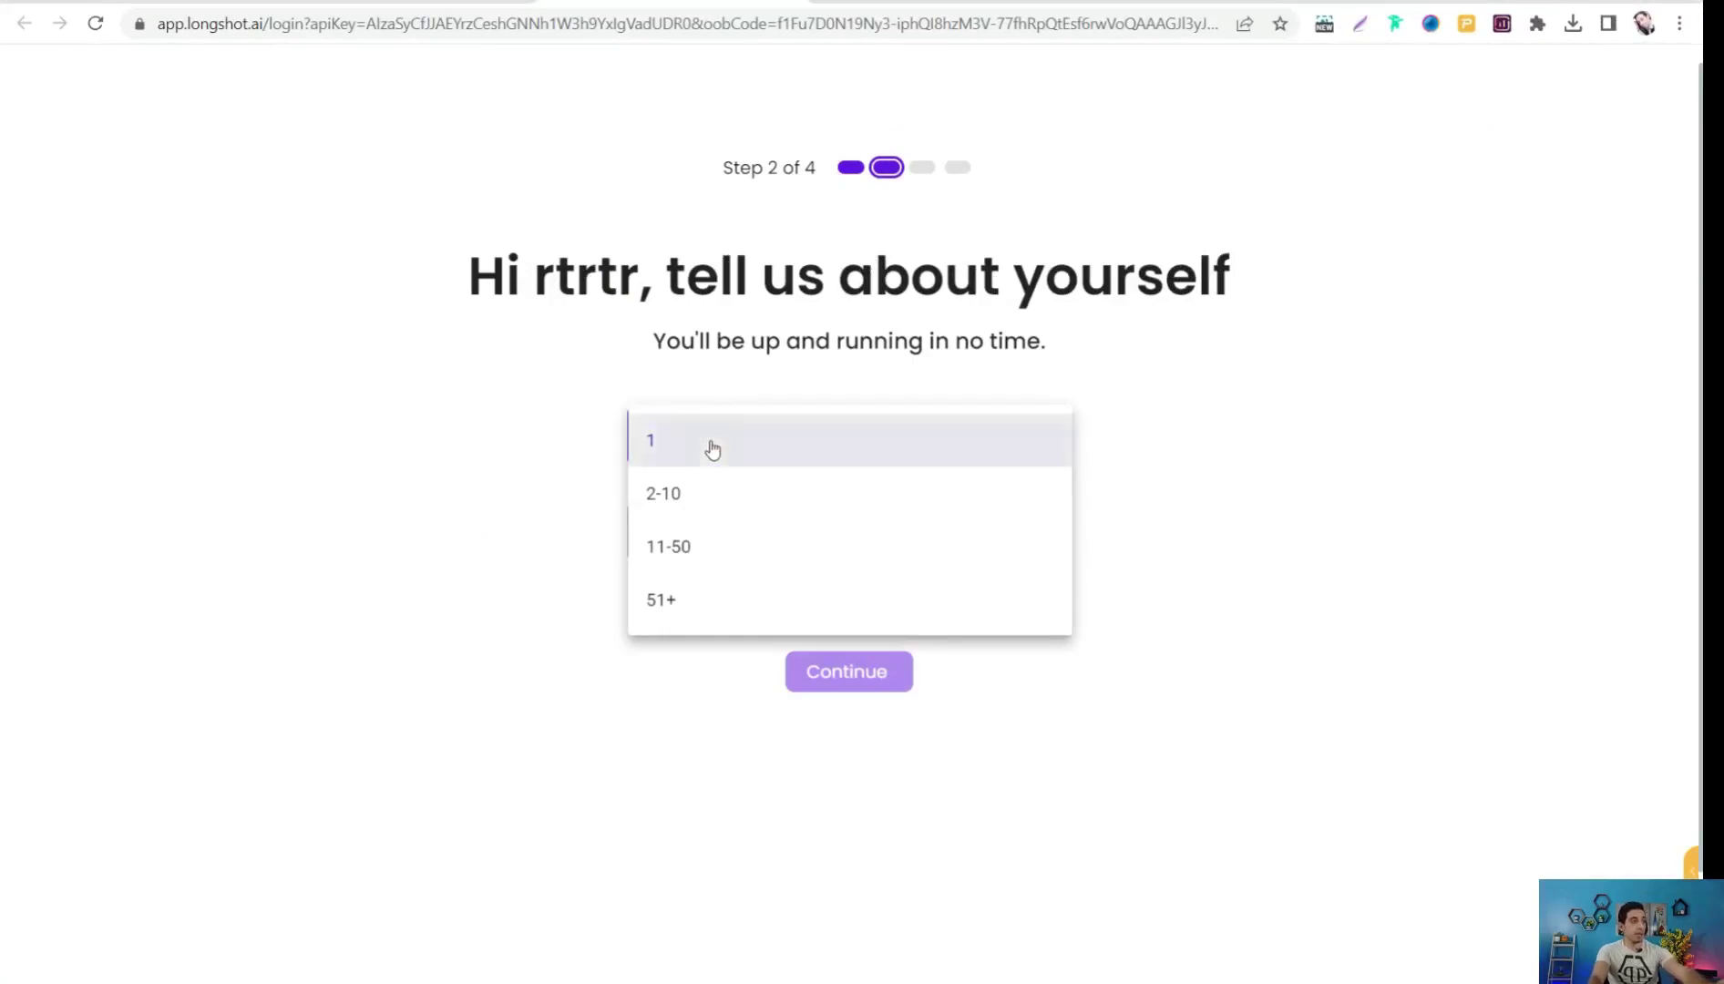
{"action": "left_click", "coordinate": [701, 451]}
{"action": "left_click", "coordinate": [709, 539]}
{"action": "scroll", "coordinate": [694, 645], "scroll_direction": "down", "scroll_amount": 5}
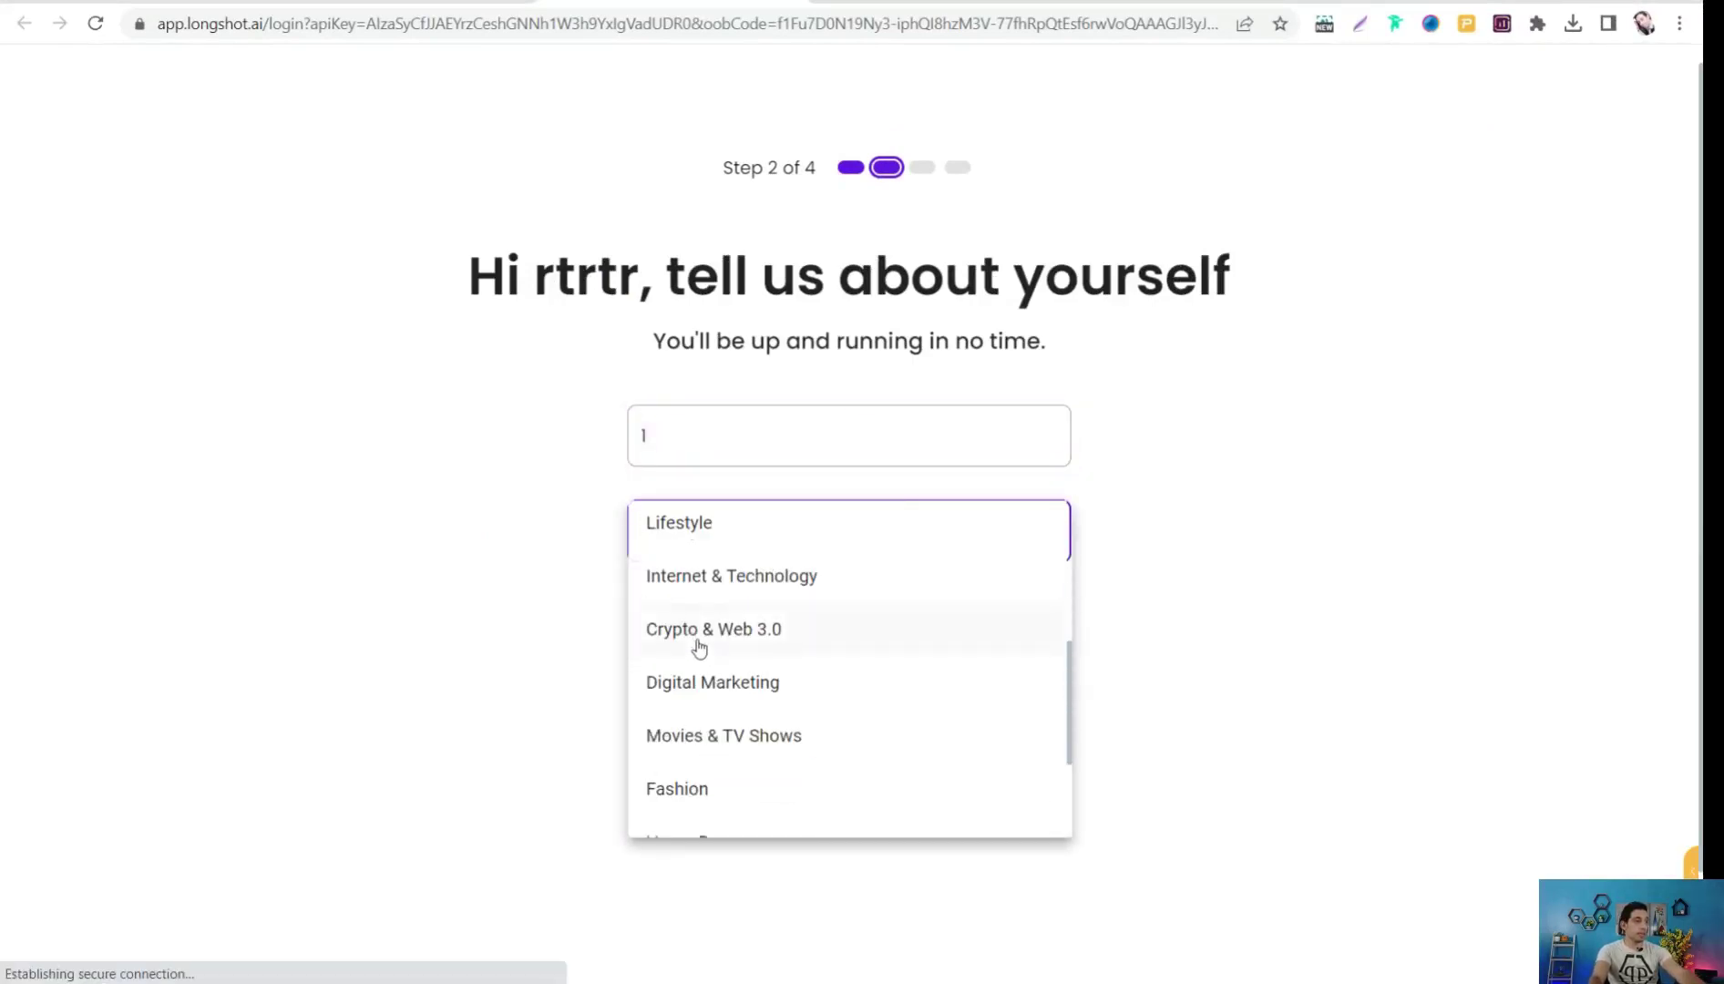
{"action": "scroll", "coordinate": [689, 584], "scroll_direction": "down", "scroll_amount": 2}
{"action": "scroll", "coordinate": [692, 601], "scroll_direction": "down", "scroll_amount": 1}
{"action": "scroll", "coordinate": [705, 566], "scroll_direction": "up", "scroll_amount": 2}
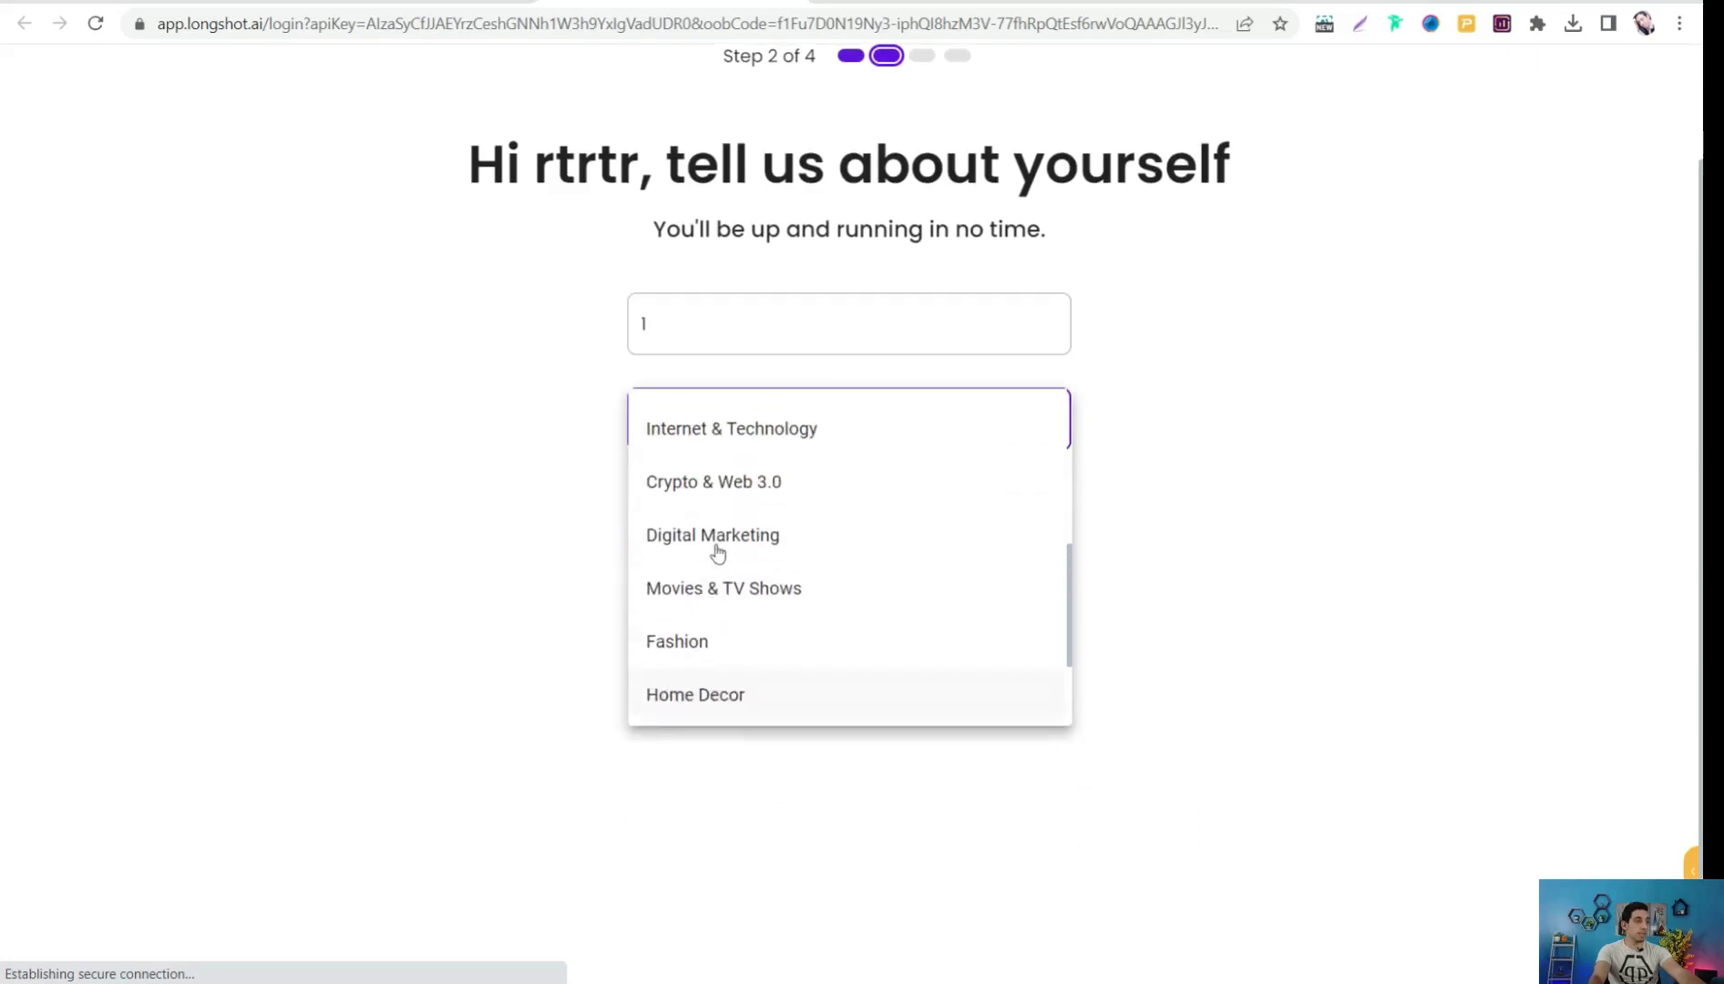
{"action": "left_click", "coordinate": [709, 591]}
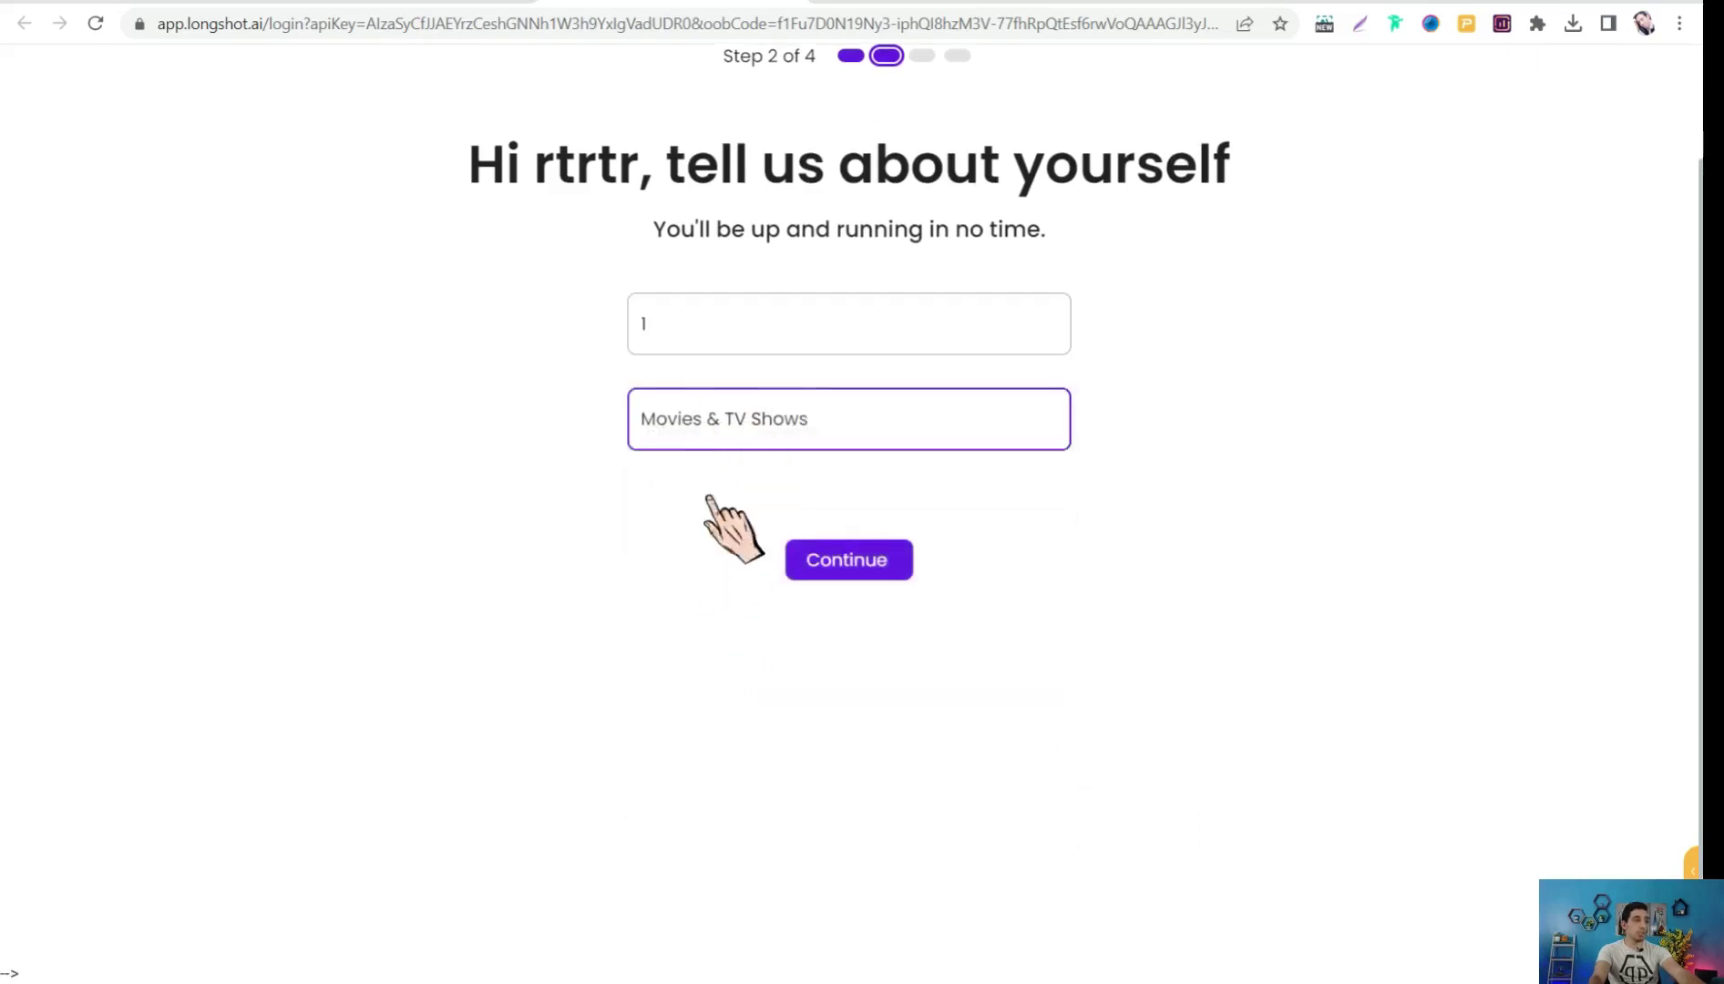
{"action": "left_click", "coordinate": [859, 565]}
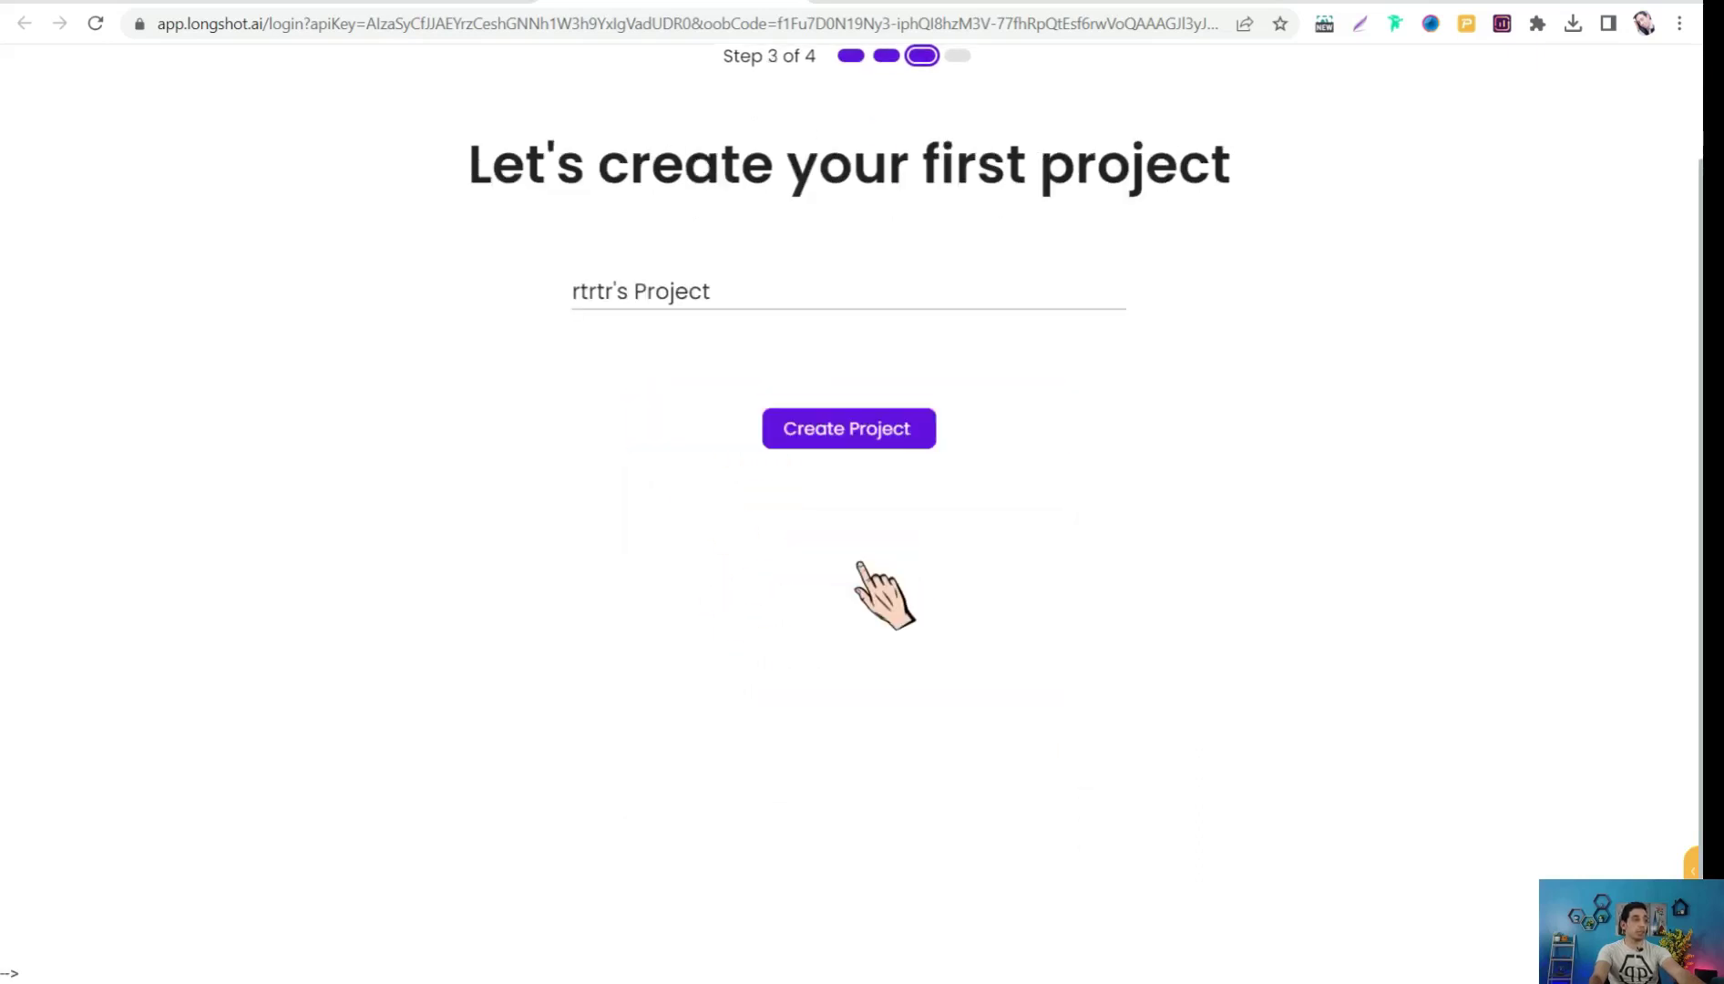
Create the first project with the suggested name and choose generating fresh and factually accurate content in 2 mins as the starting point.
{"action": "left_click", "coordinate": [829, 428]}
{"action": "left_click", "coordinate": [971, 374]}
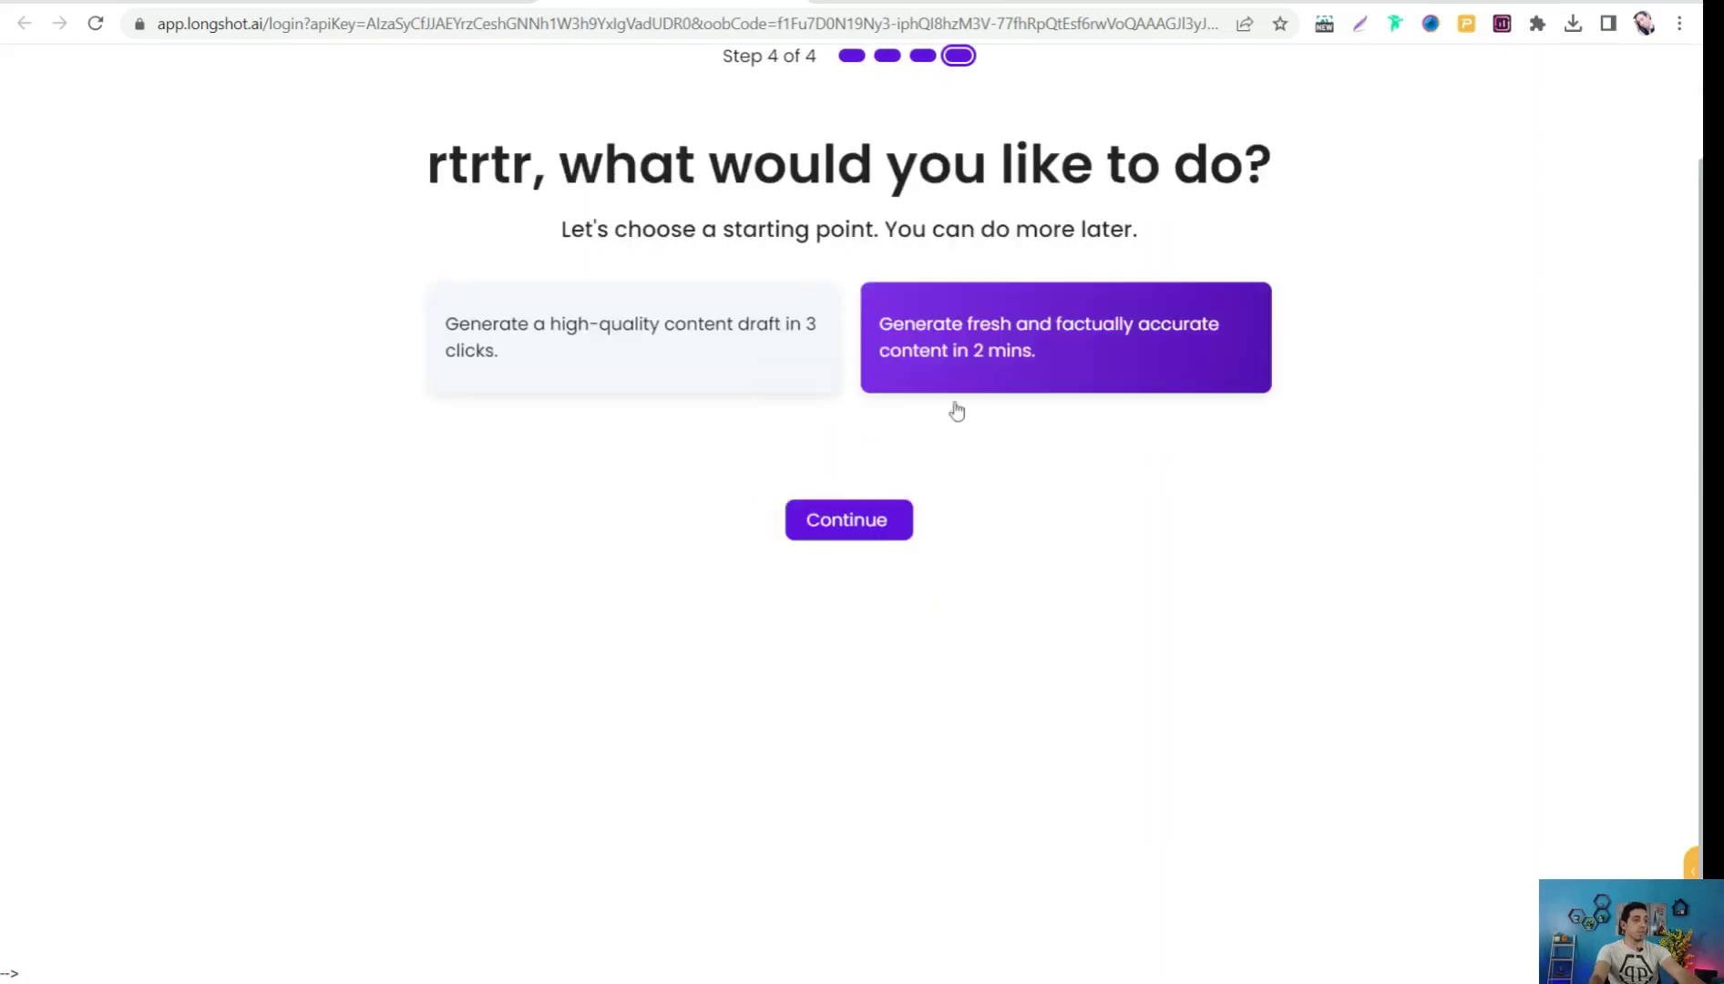
{"action": "left_click", "coordinate": [852, 526]}
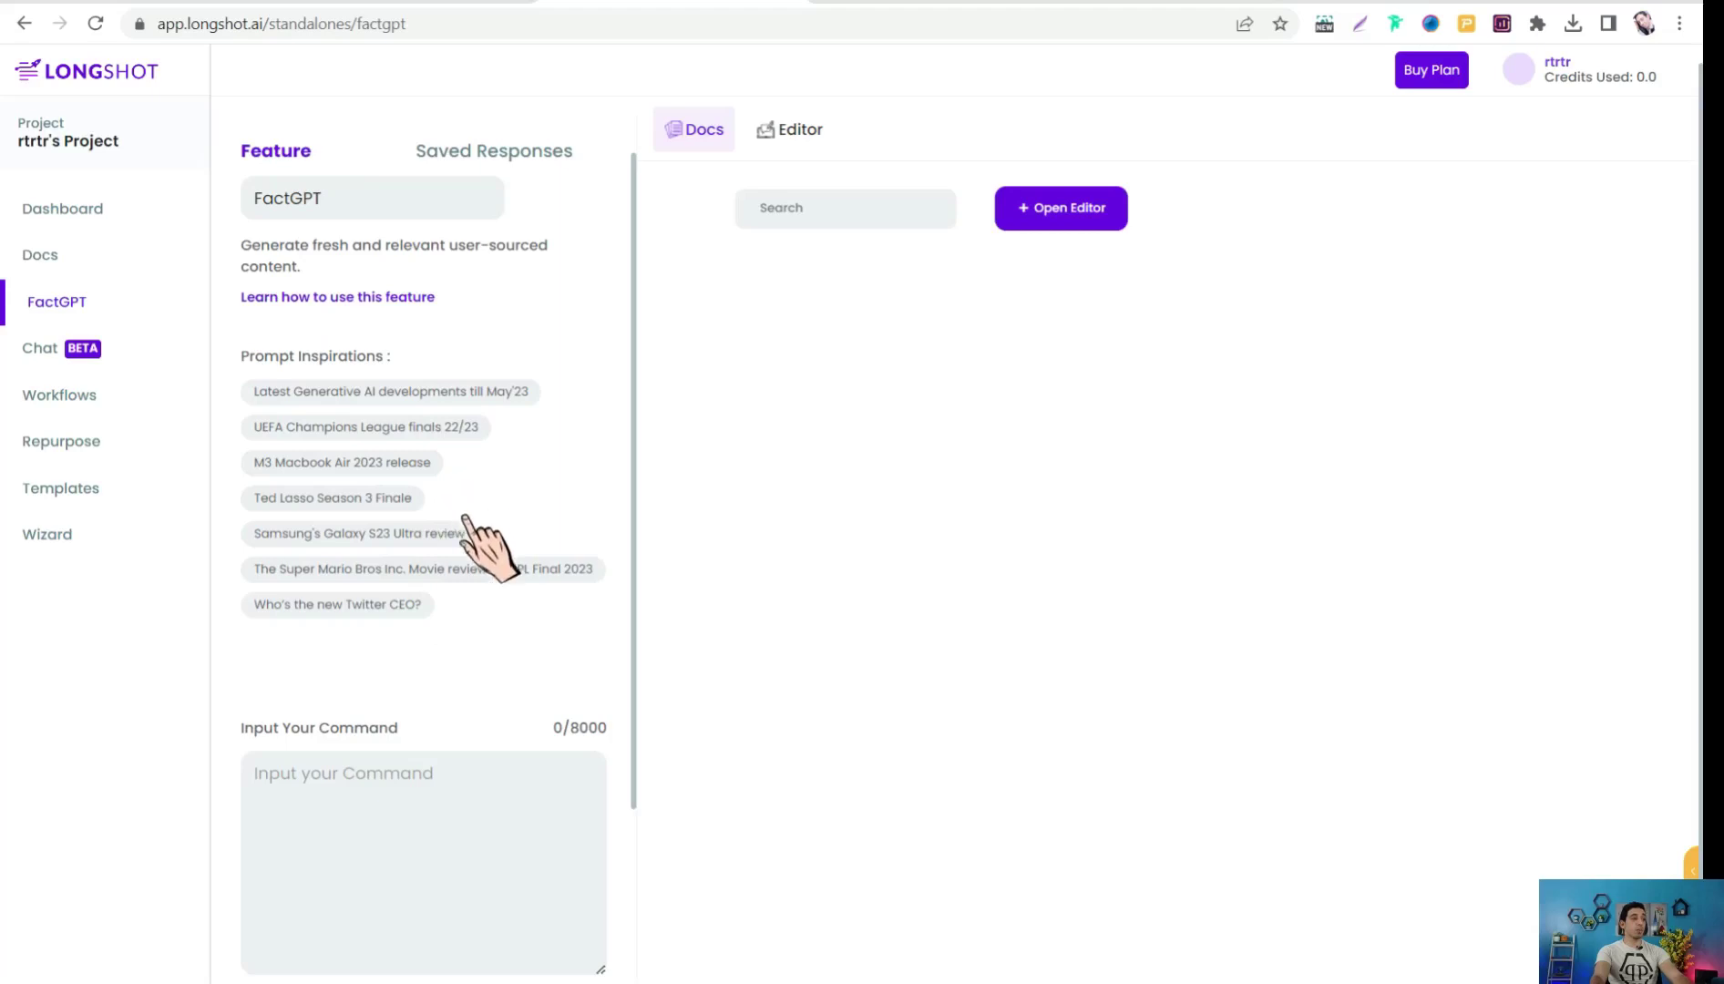
Generate FactGPT content from the command "openheimmer movie review".
{"action": "scroll", "coordinate": [461, 539], "scroll_direction": "down", "scroll_amount": 1}
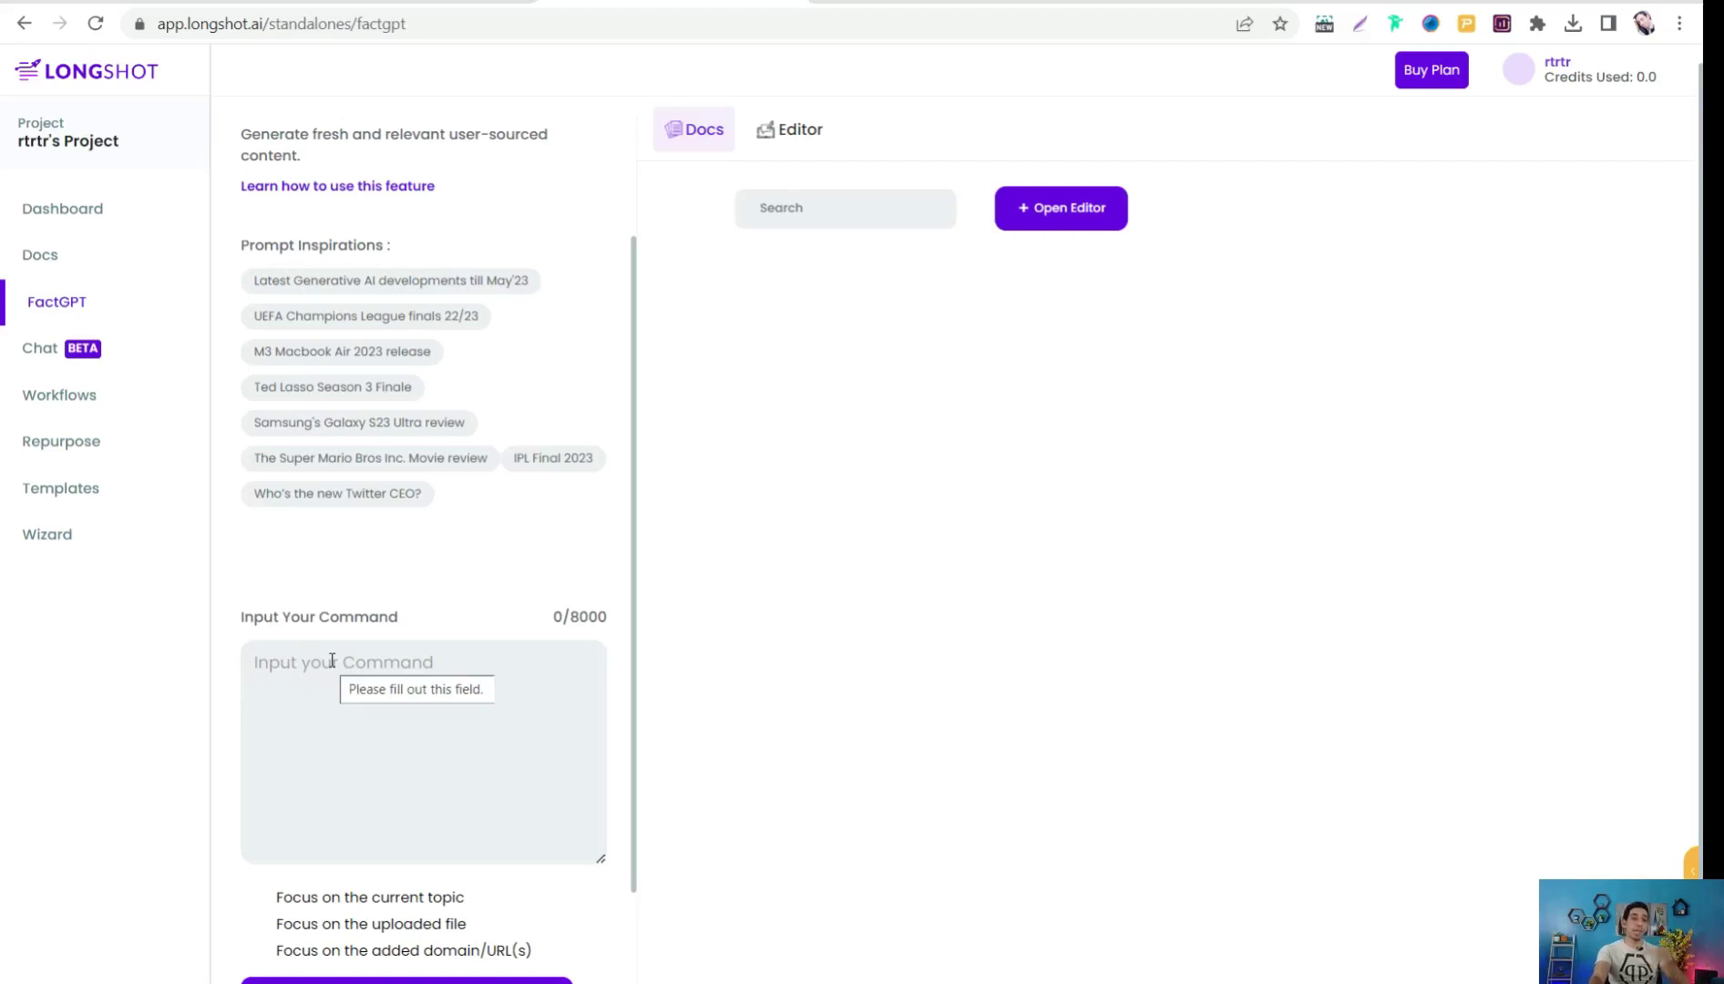
{"action": "left_click", "coordinate": [333, 660]}
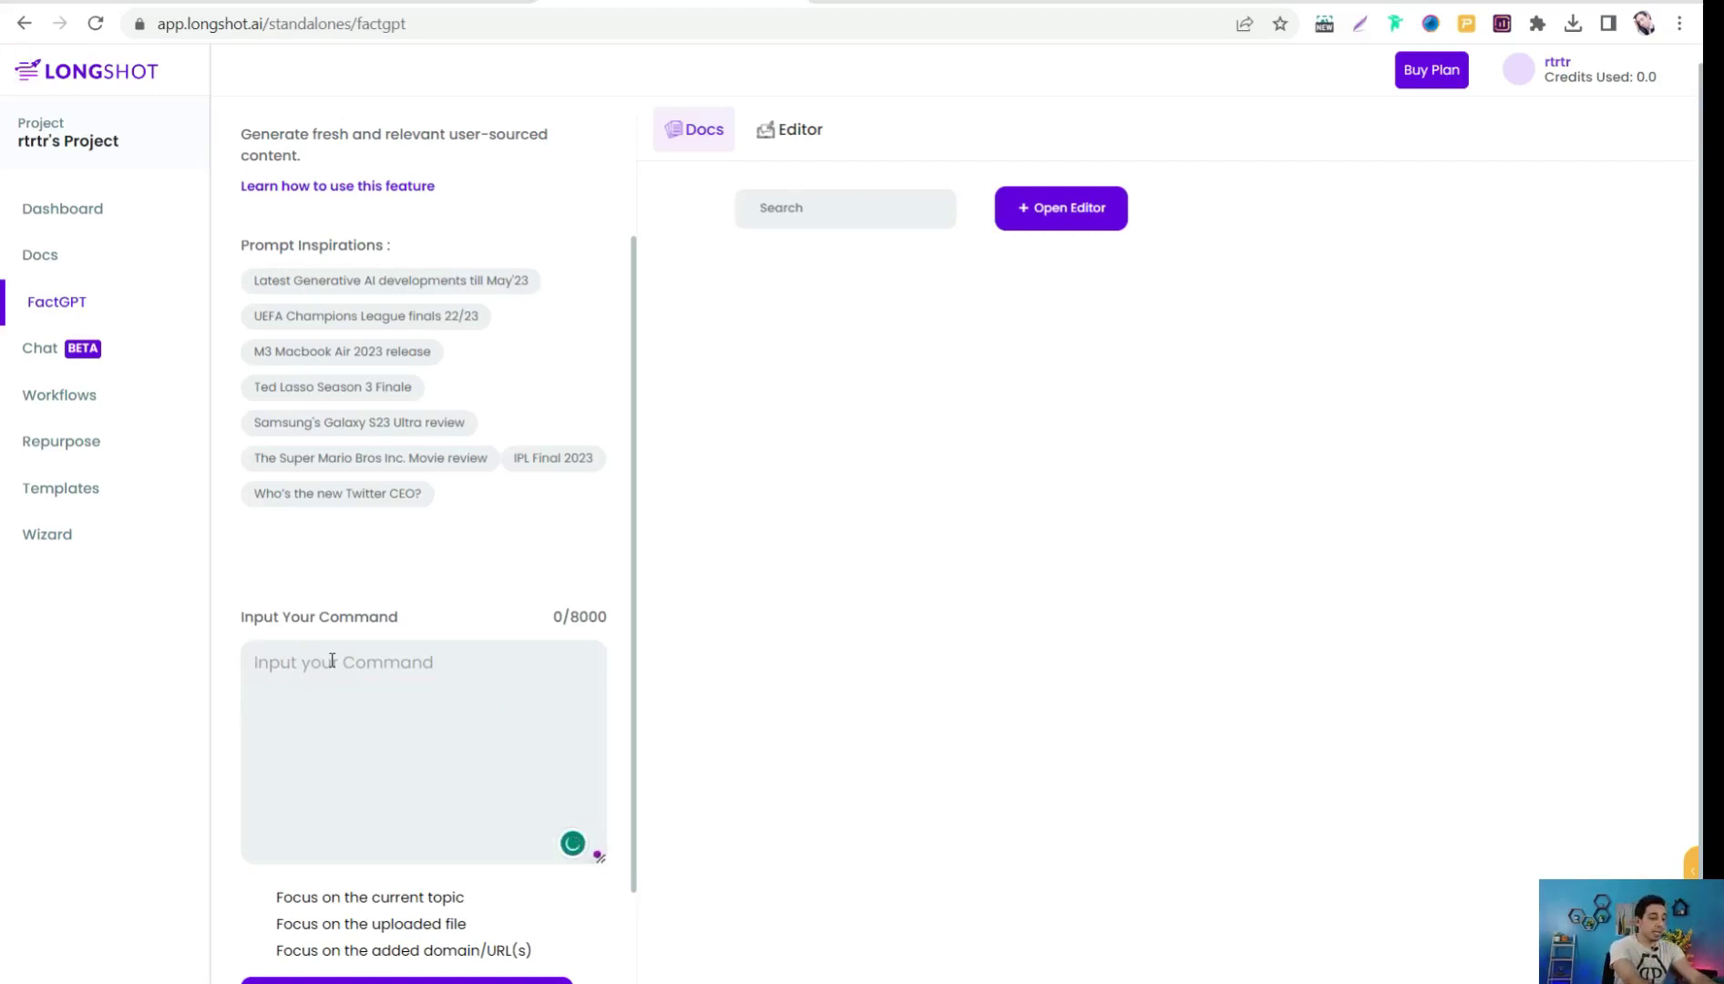
{"action": "type", "text": "open"}
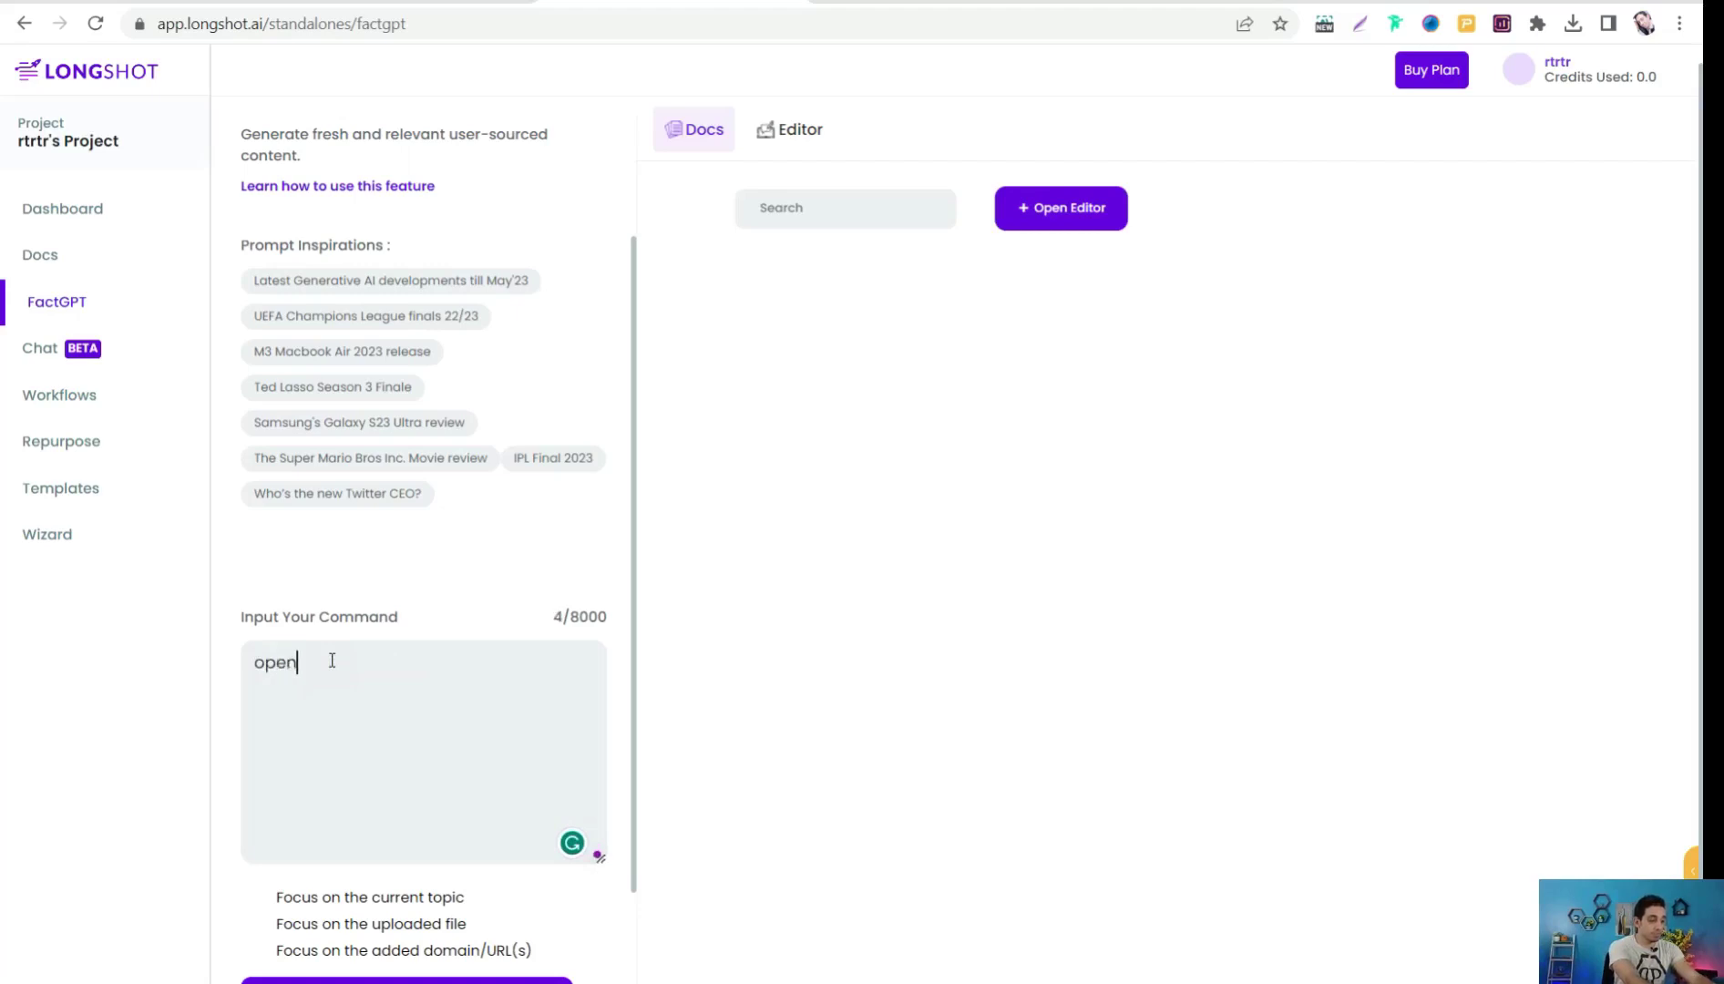
{"action": "type", "text": "heimmer movie "}
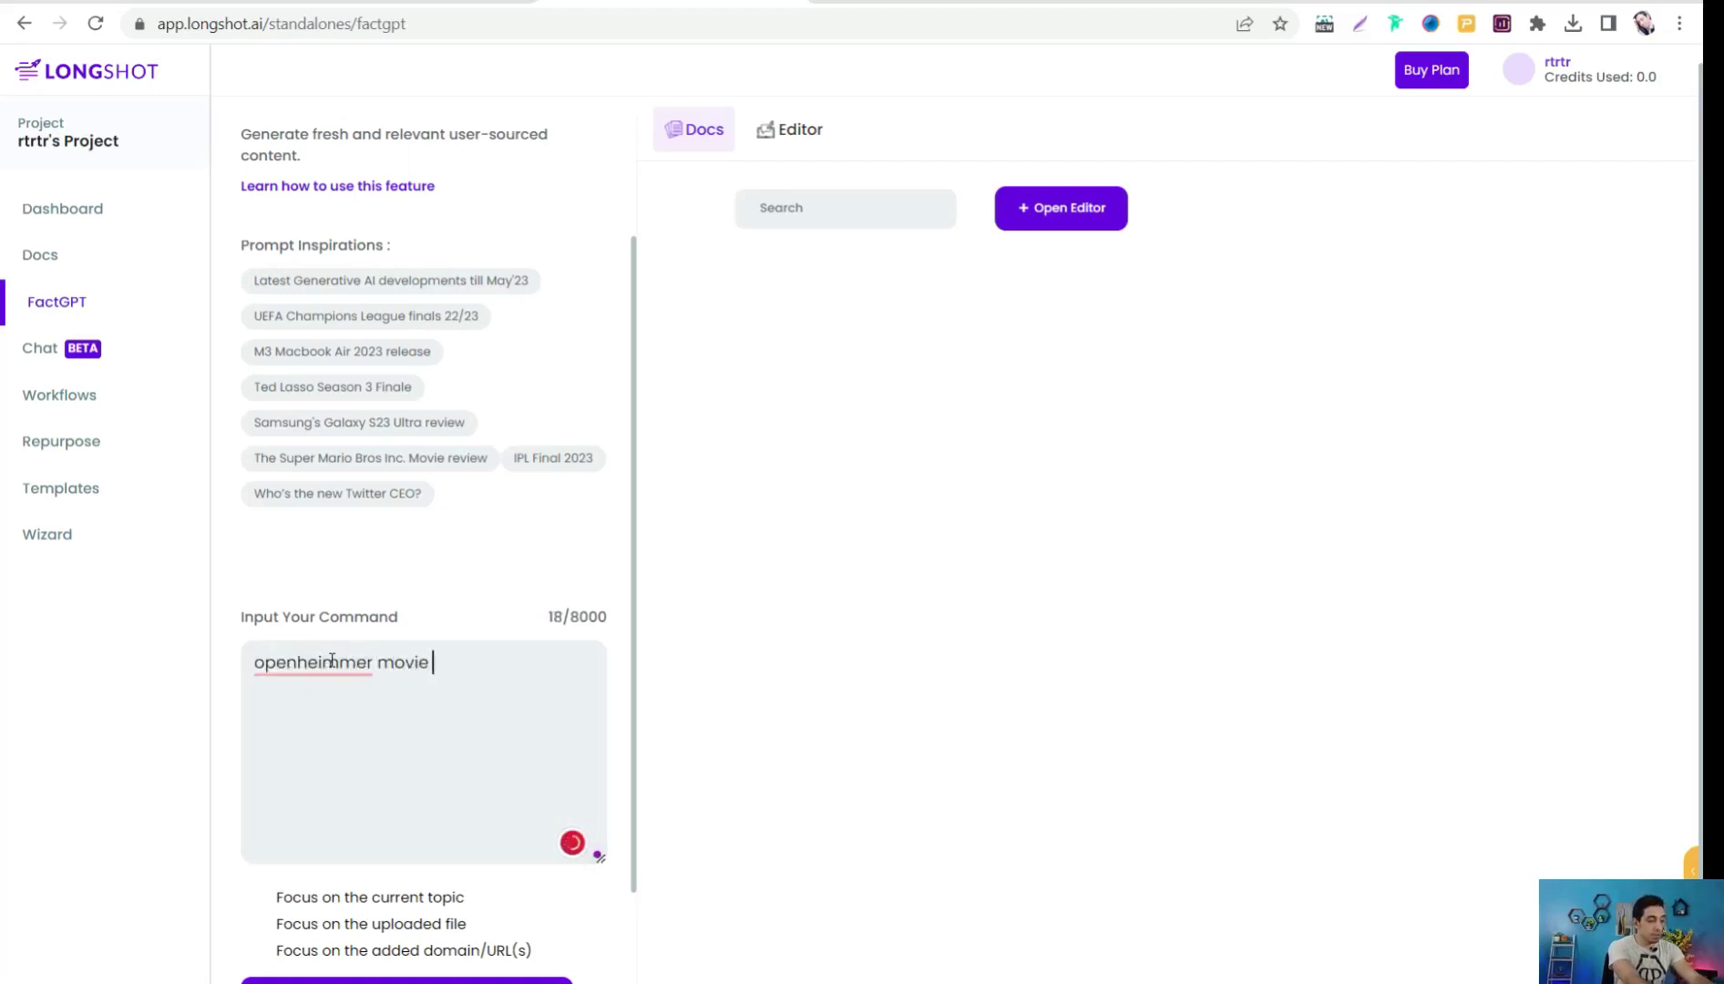
{"action": "type", "text": "review"}
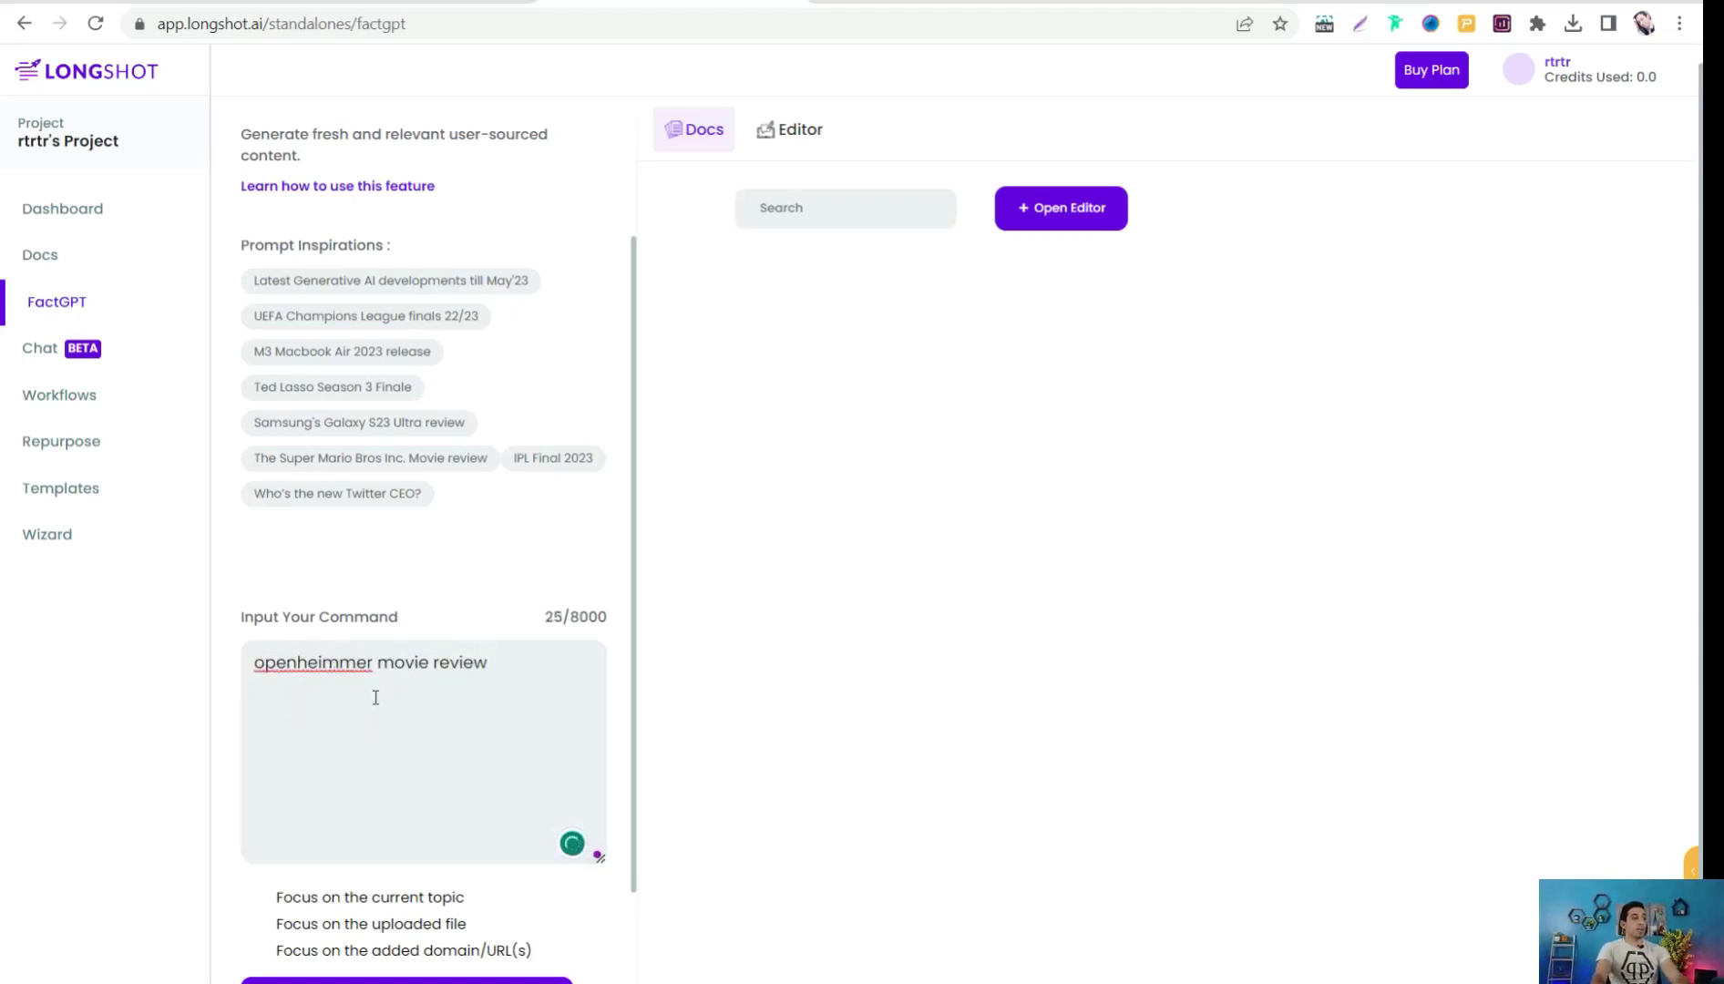
{"action": "scroll", "coordinate": [301, 211], "scroll_direction": "up", "scroll_amount": 2}
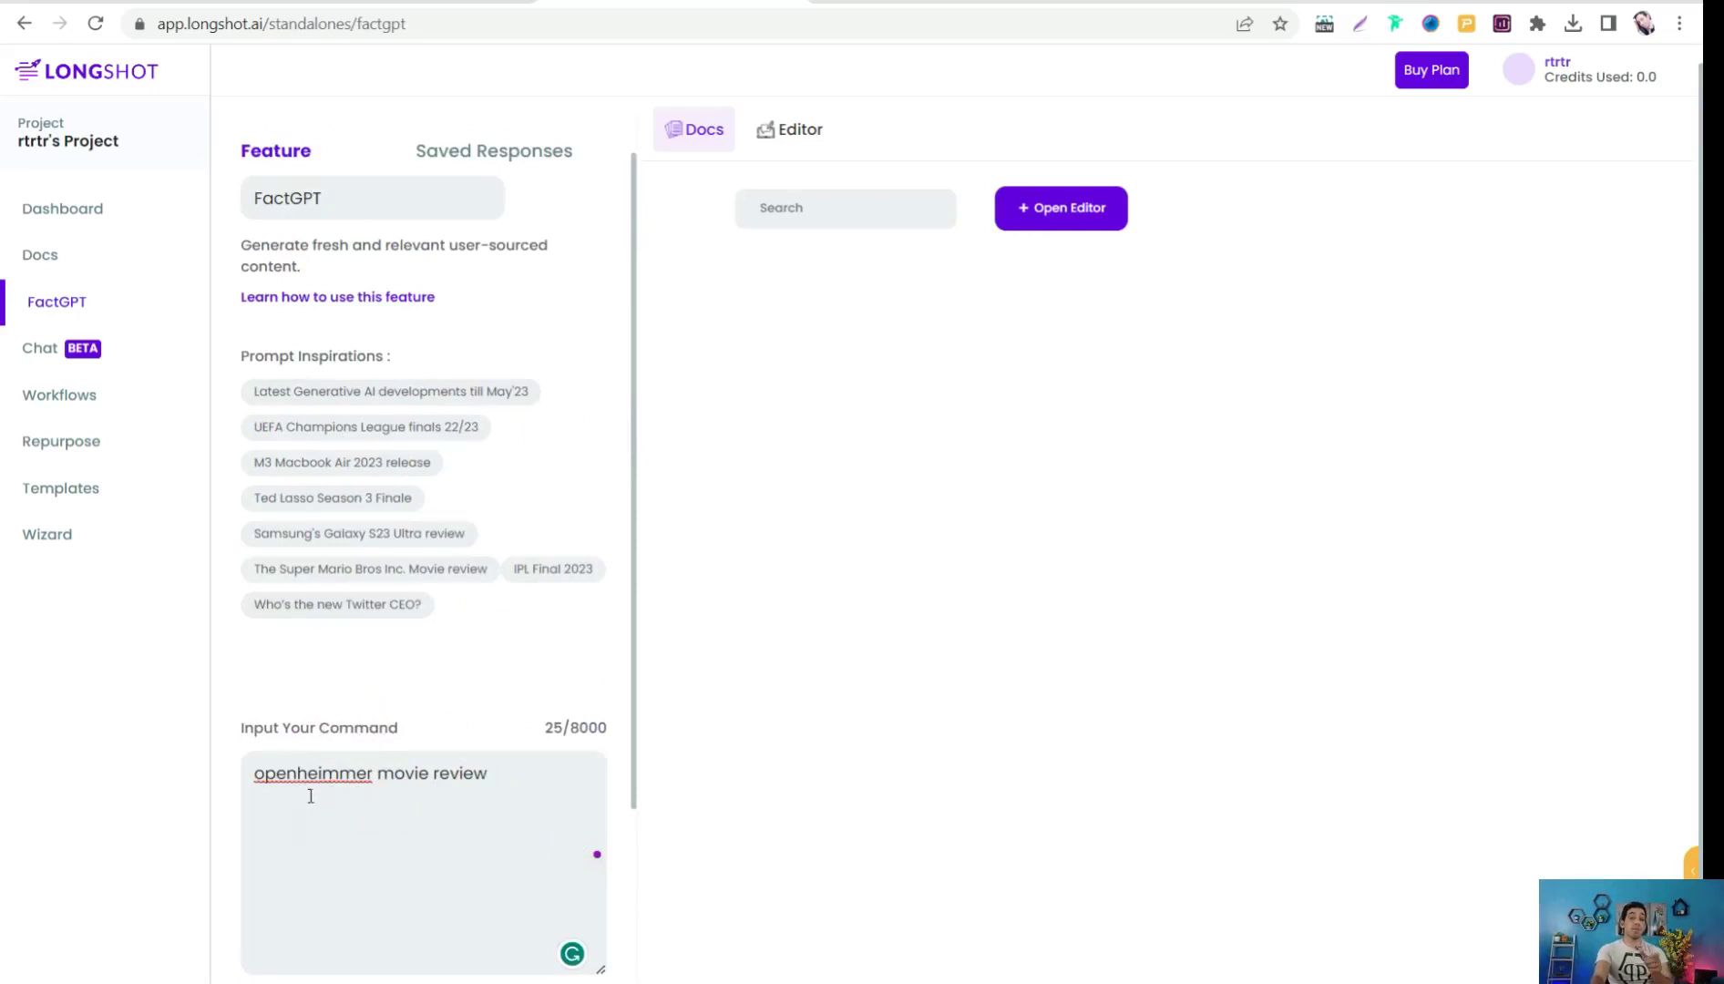
{"action": "scroll", "coordinate": [311, 795], "scroll_direction": "down", "scroll_amount": 2}
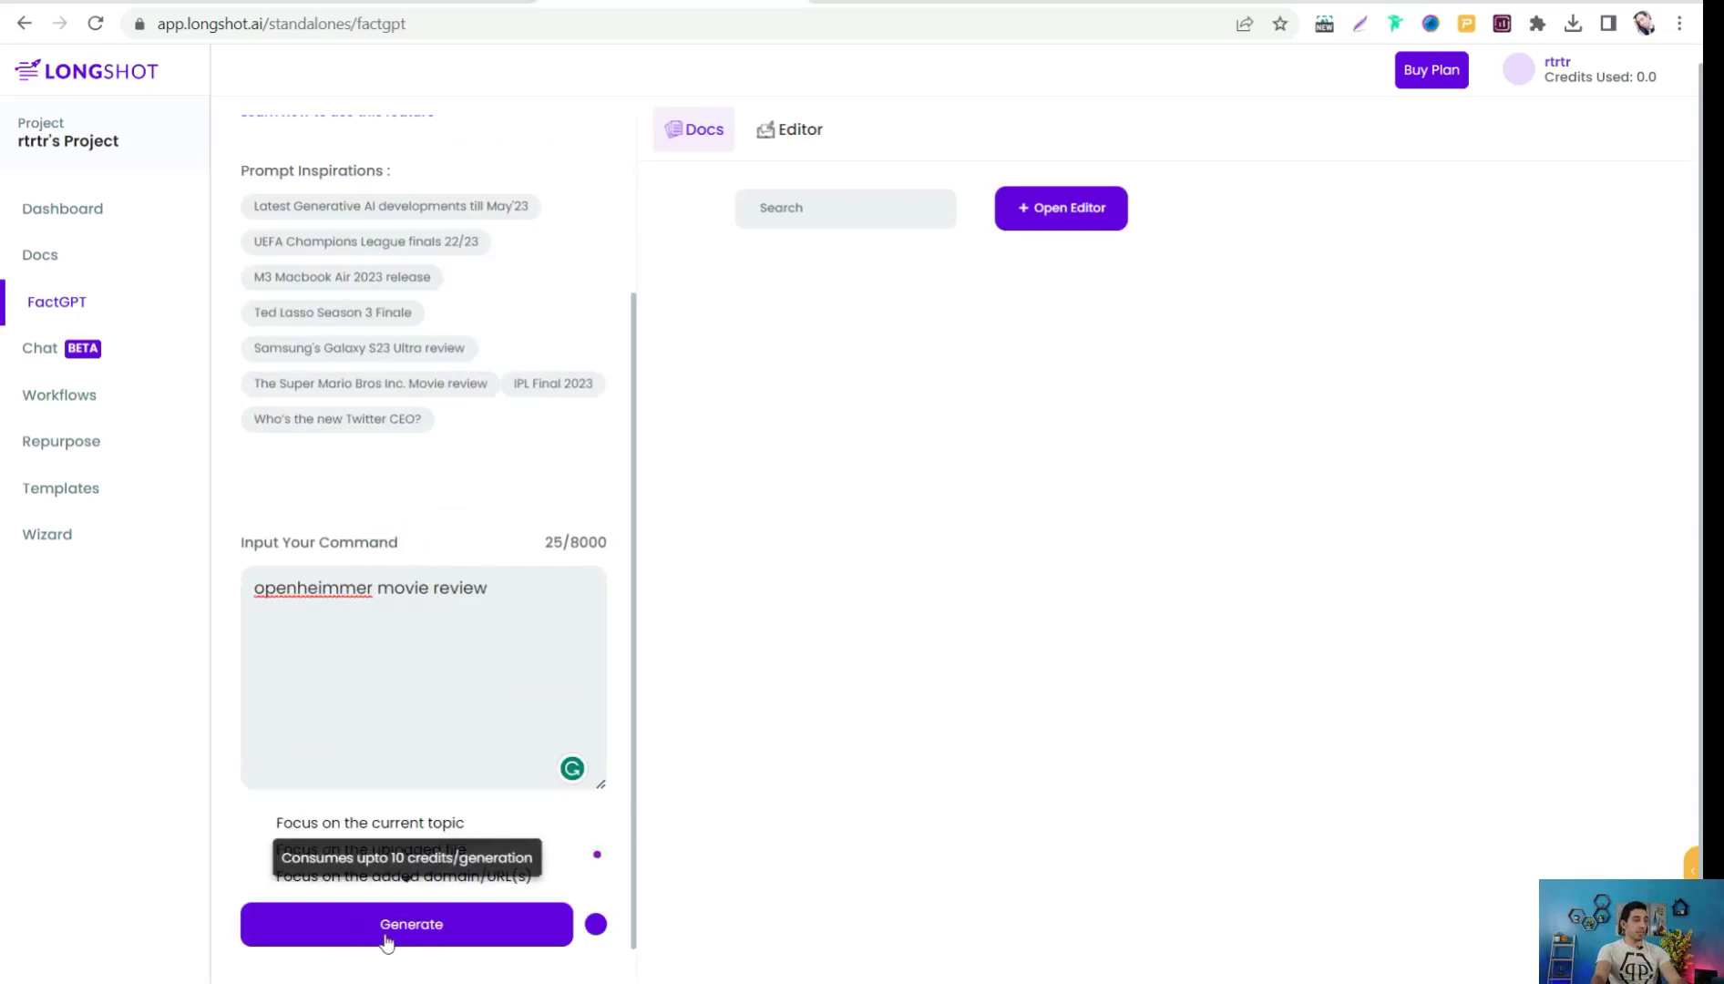
{"action": "left_click", "coordinate": [428, 948]}
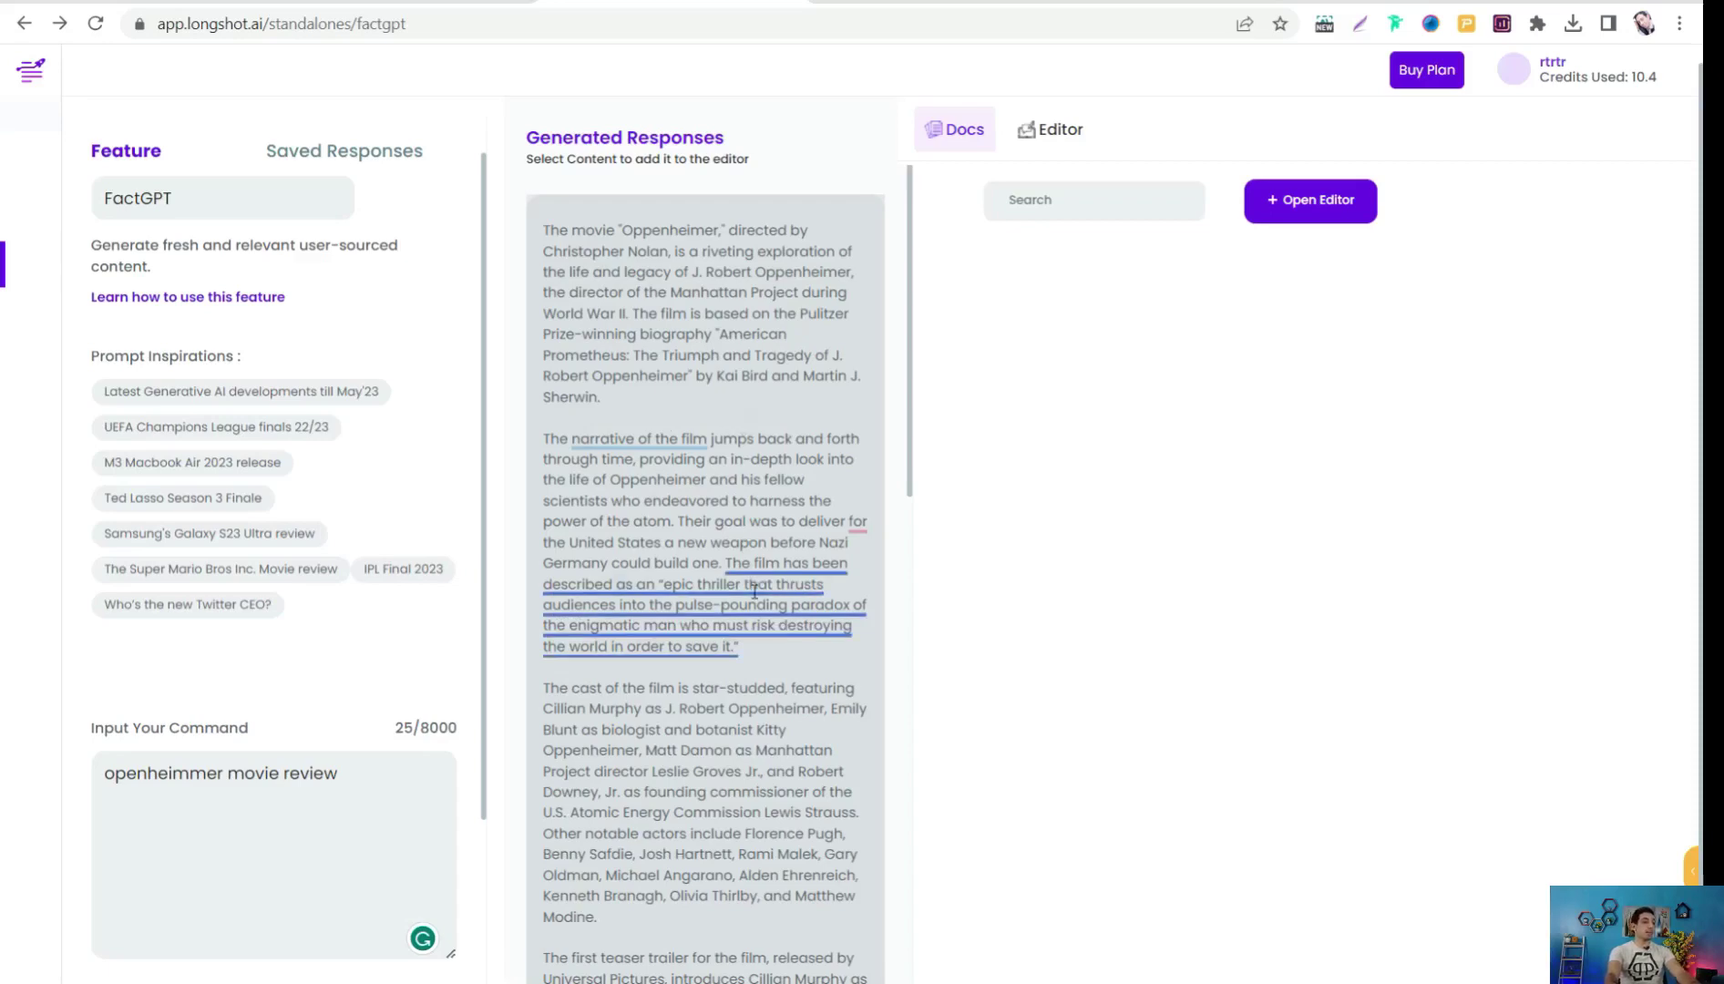
Read through the generated movie review and its citations.
{"action": "scroll", "coordinate": [680, 440], "scroll_direction": "down", "scroll_amount": 5}
{"action": "scroll", "coordinate": [663, 577], "scroll_direction": "down", "scroll_amount": 7}
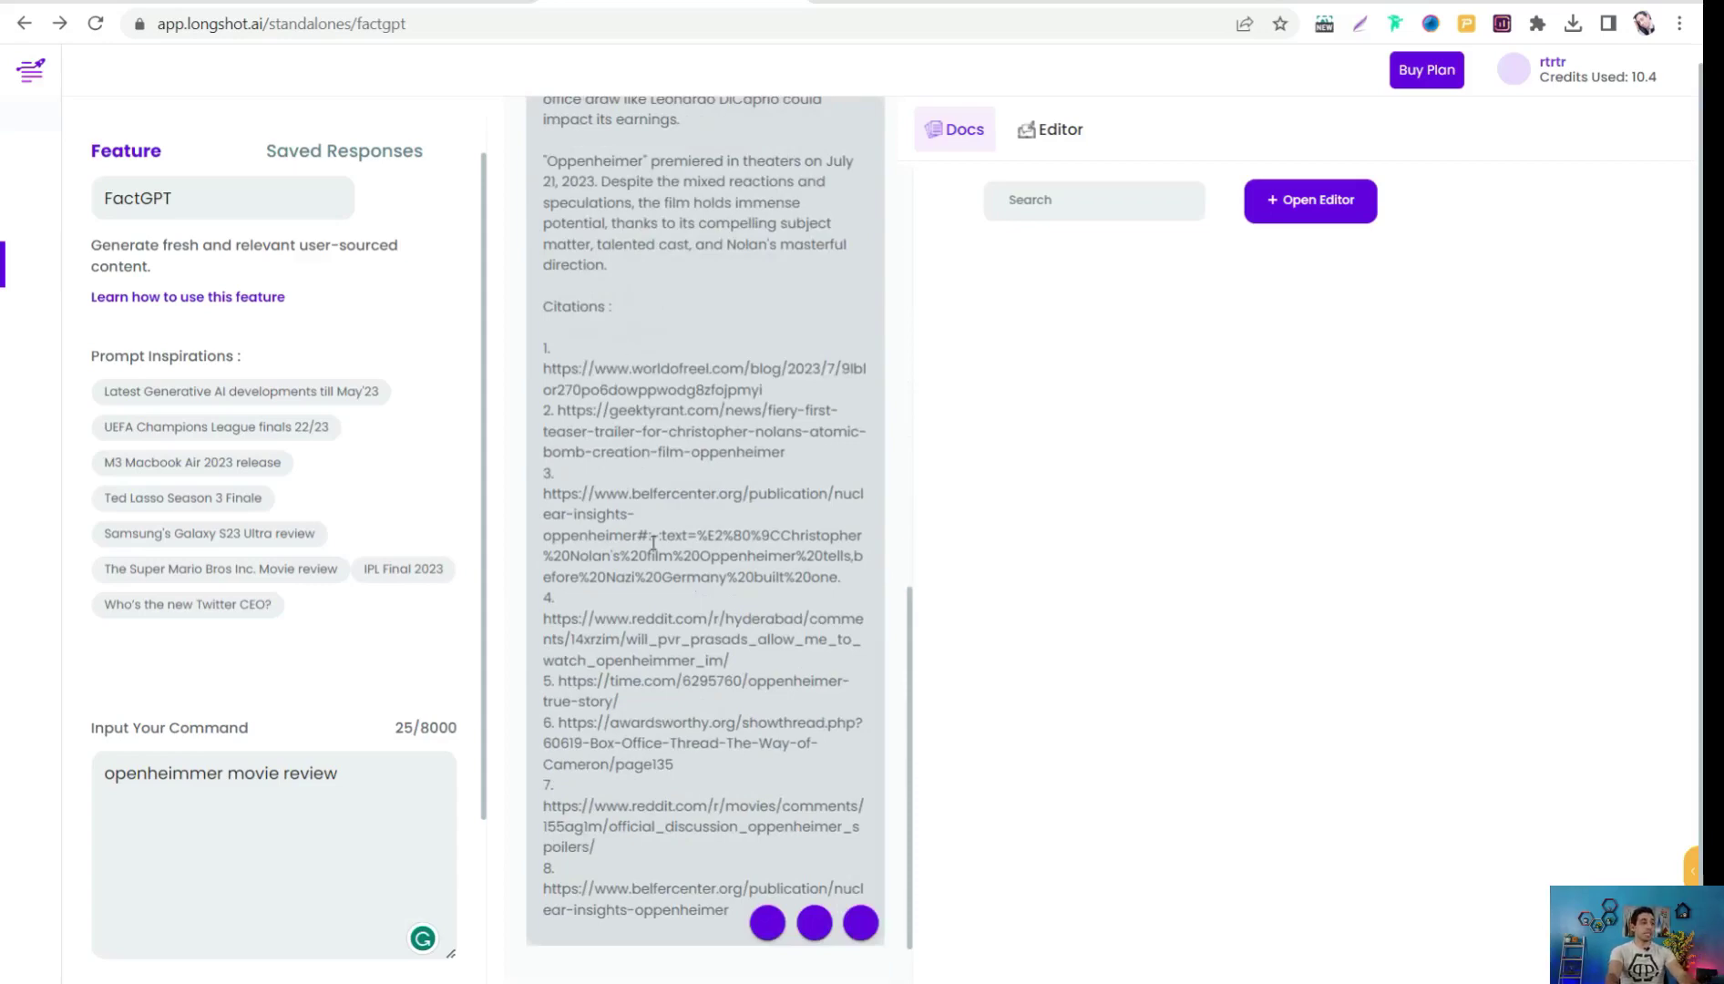
{"action": "scroll", "coordinate": [653, 544], "scroll_direction": "up", "scroll_amount": 15}
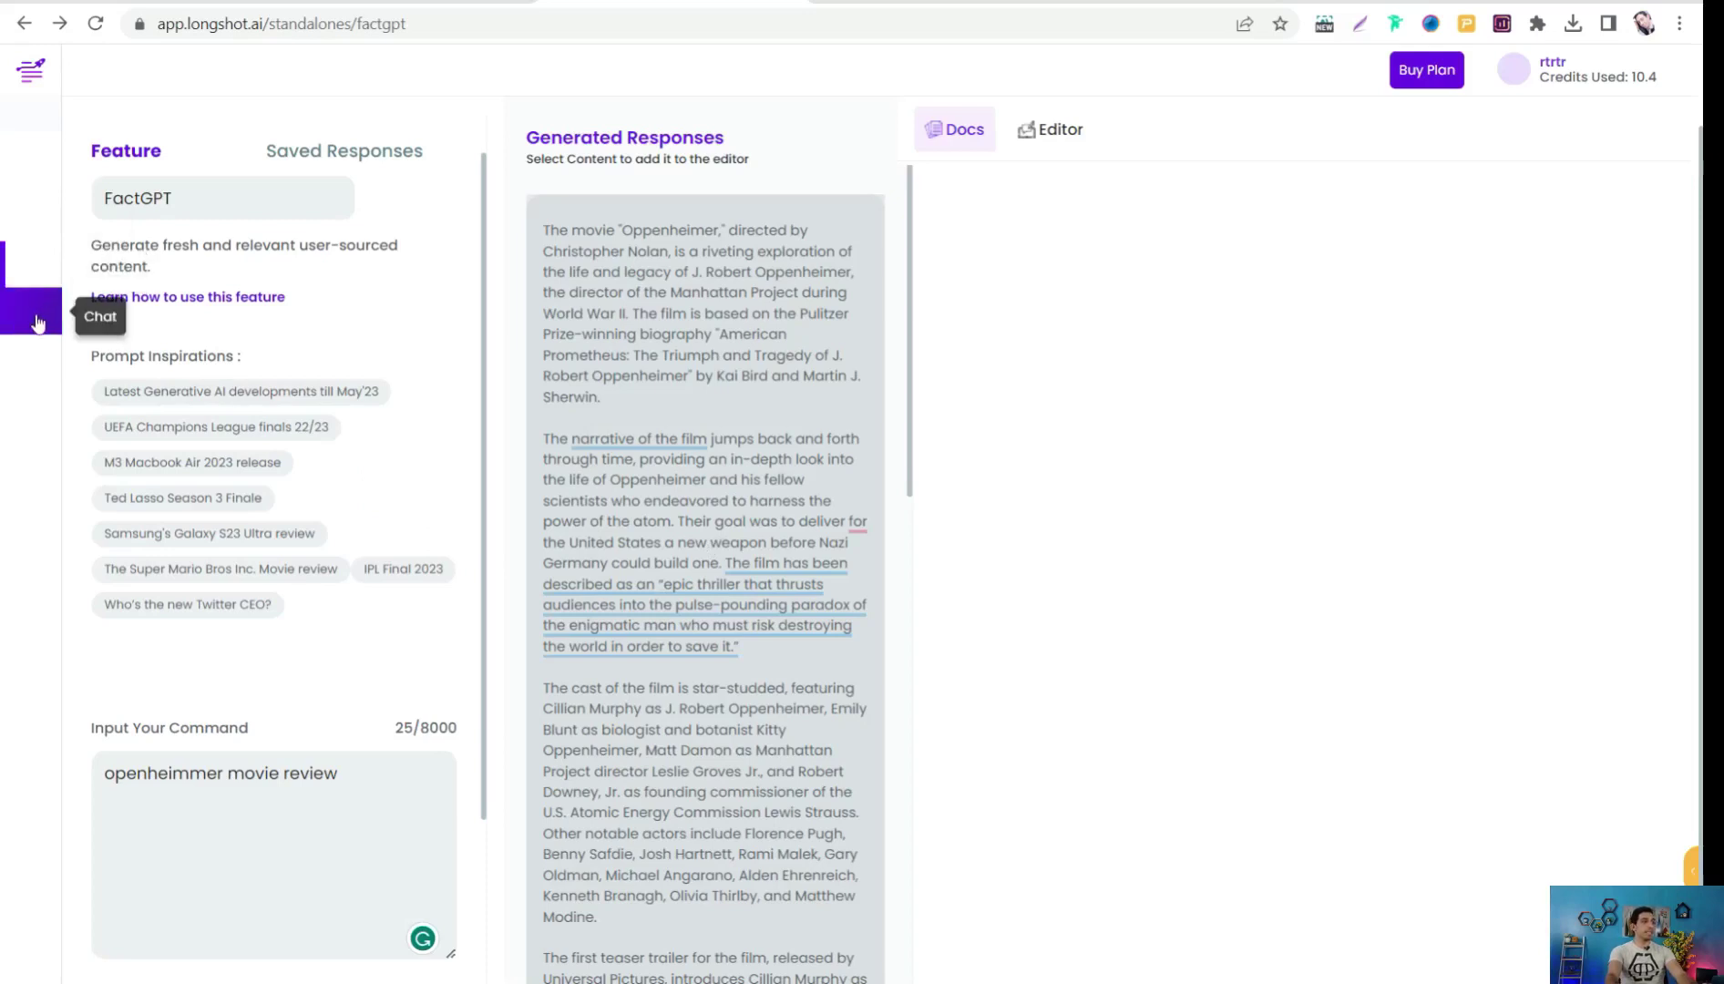
View the Chat page and browse all the available content workflows.
{"action": "left_click", "coordinate": [36, 324]}
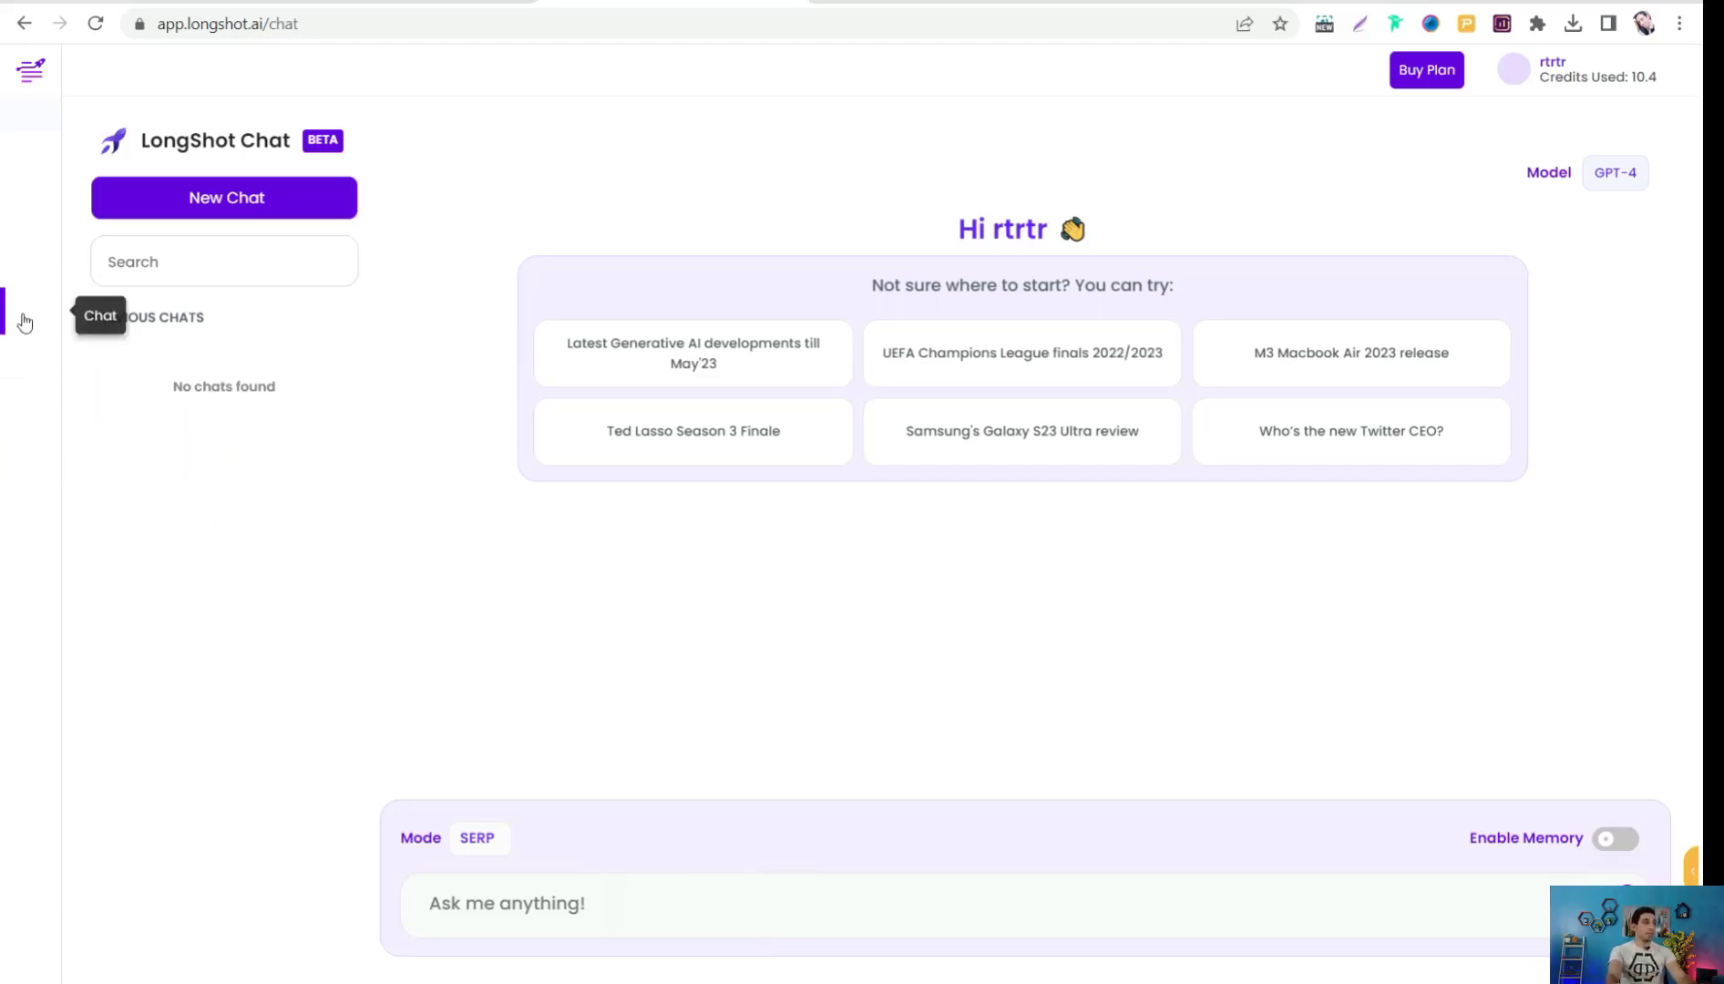
{"action": "left_click", "coordinate": [33, 374]}
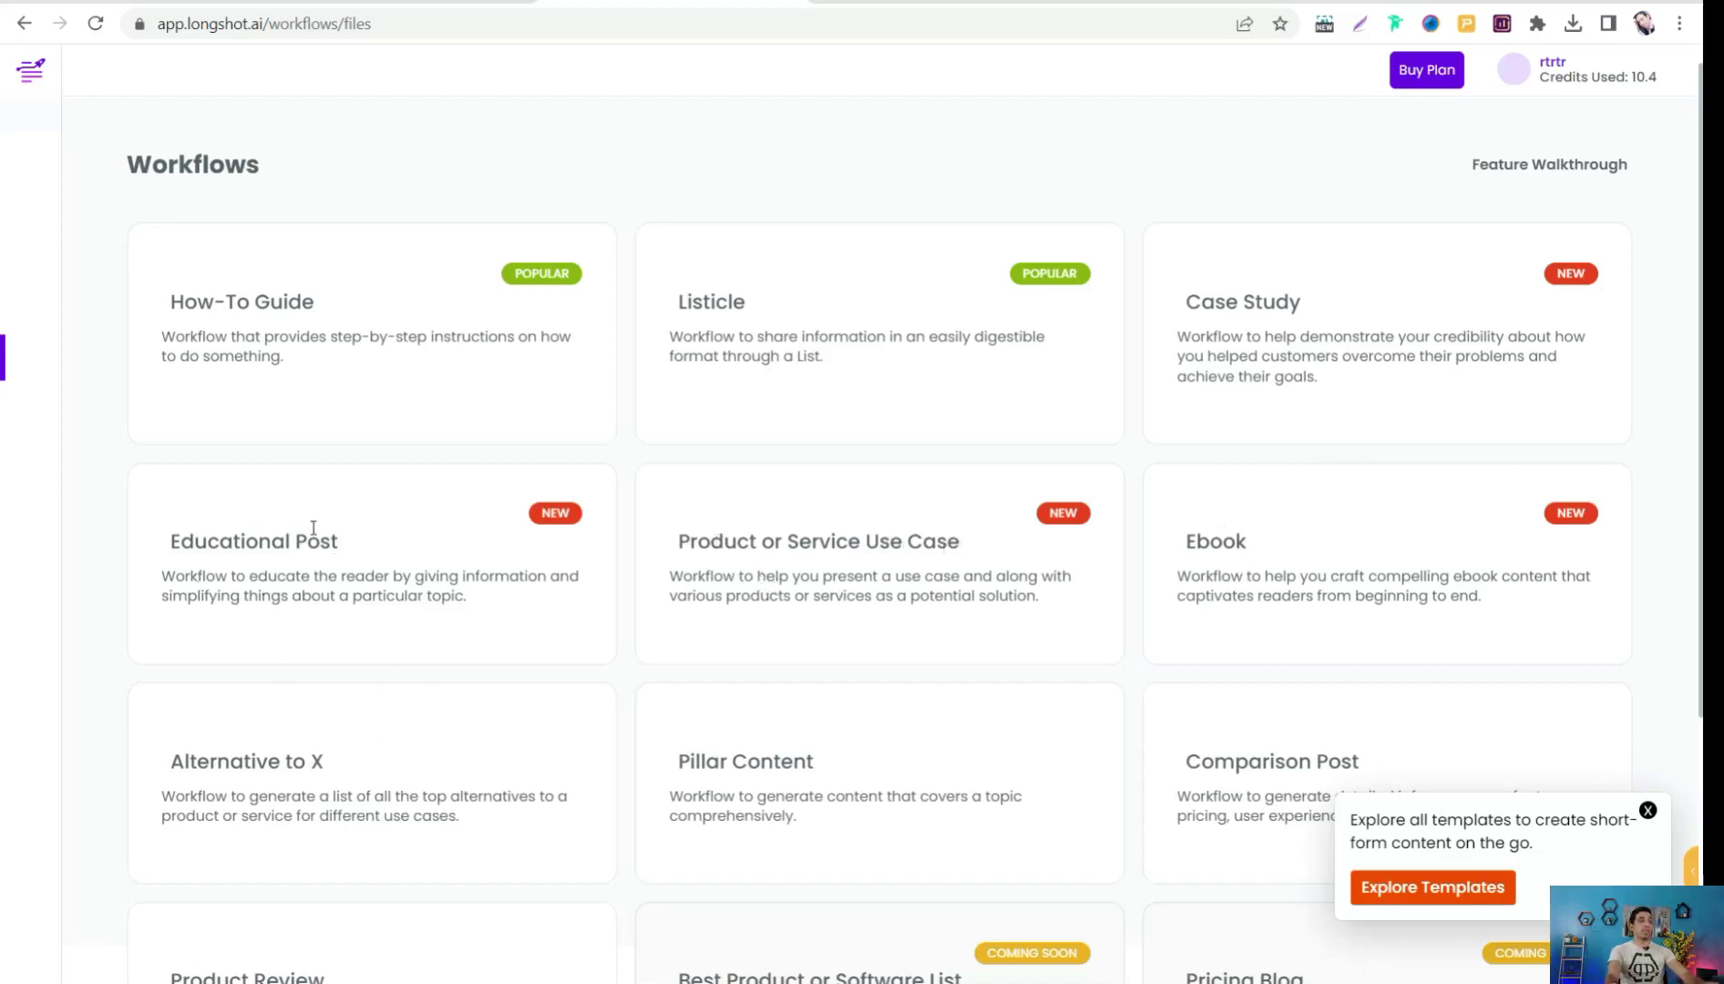
{"action": "scroll", "coordinate": [273, 565], "scroll_direction": "down", "scroll_amount": 3}
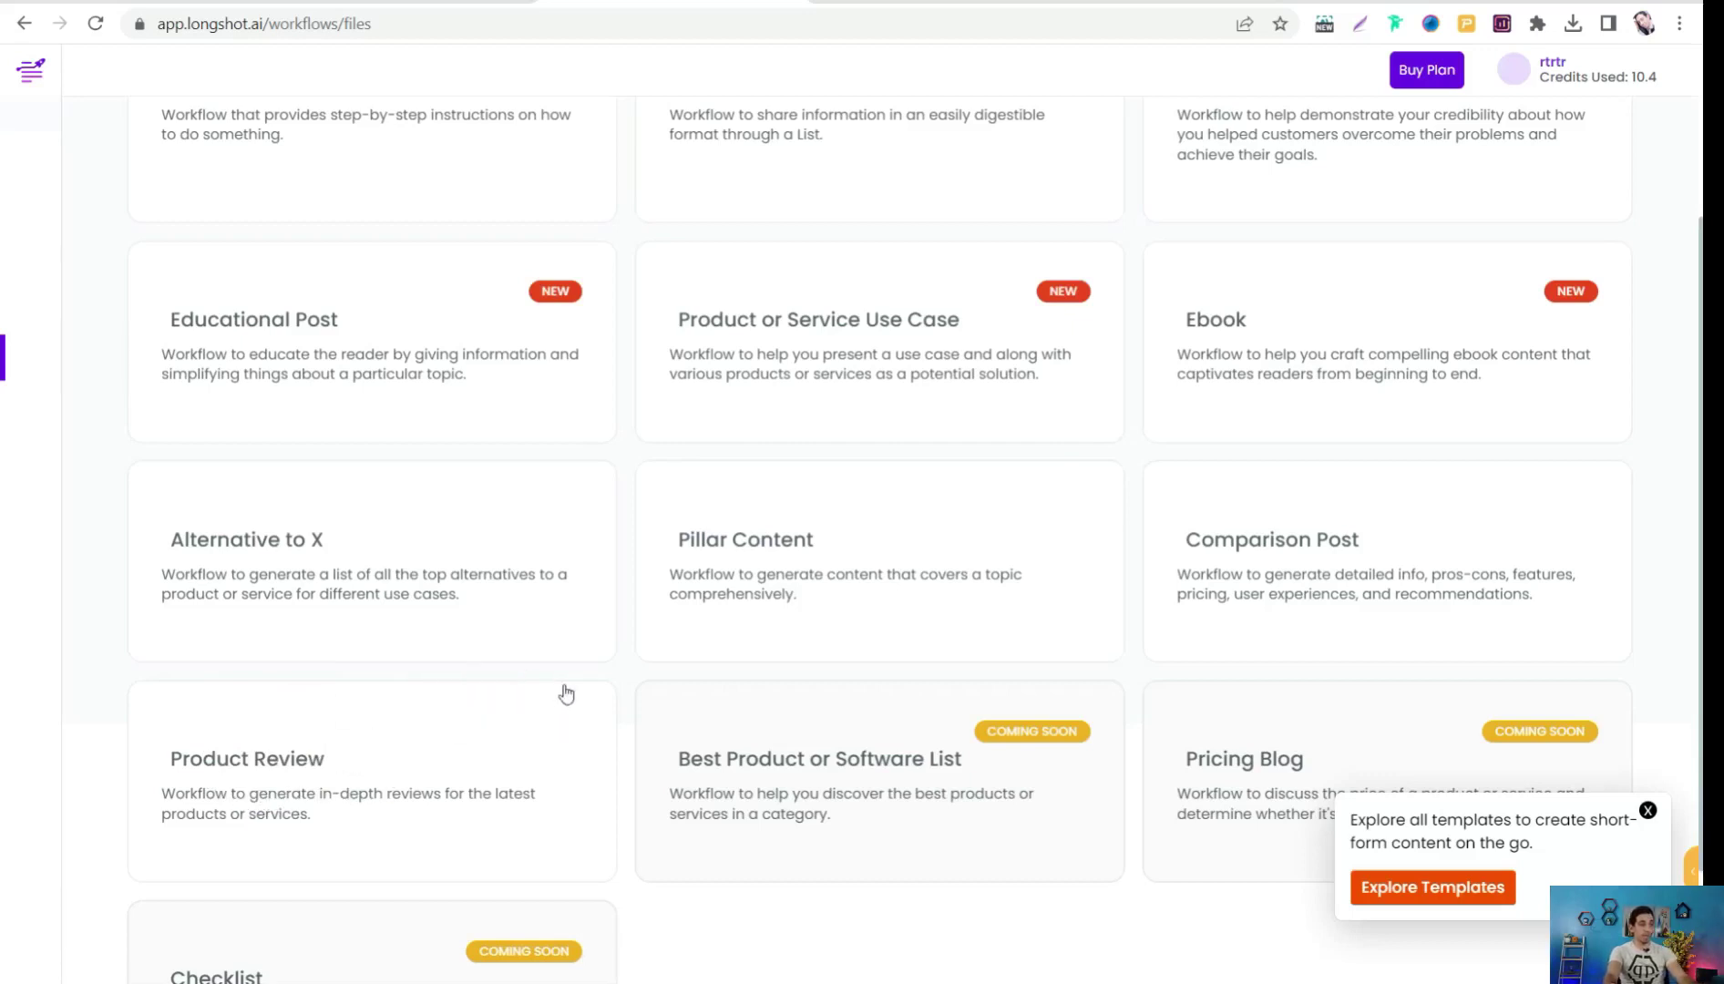
{"action": "scroll", "coordinate": [519, 692], "scroll_direction": "down", "scroll_amount": 2}
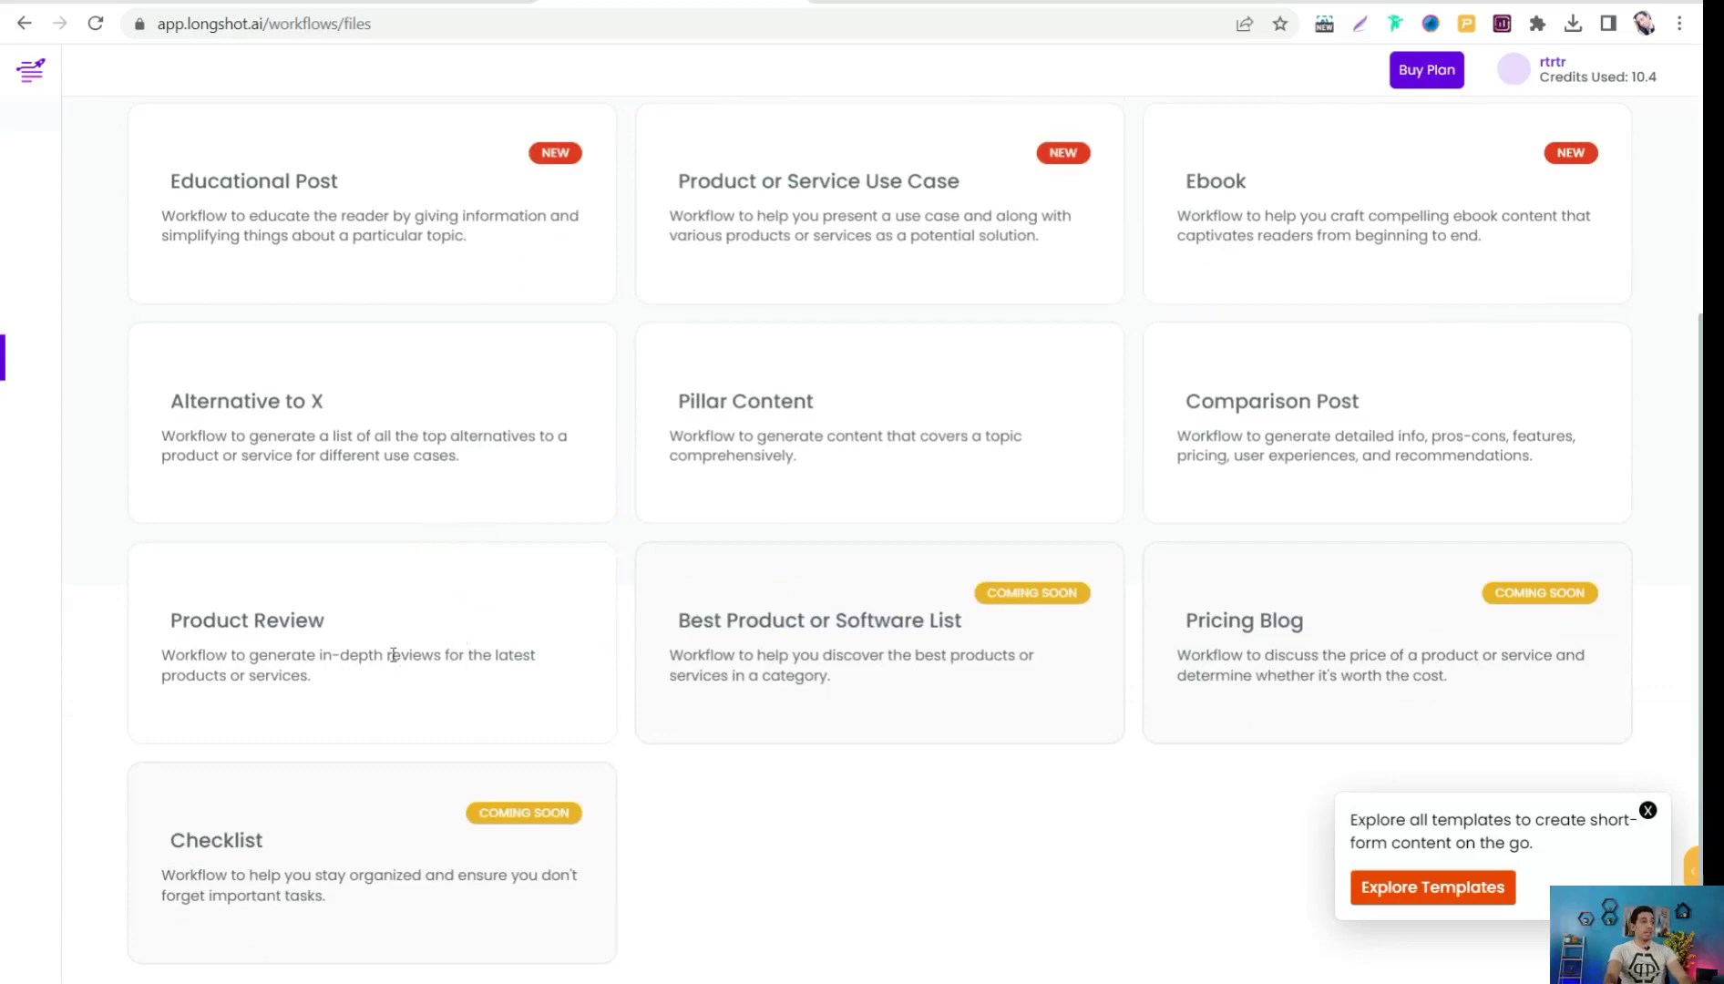
{"action": "scroll", "coordinate": [392, 651], "scroll_direction": "up", "scroll_amount": 5}
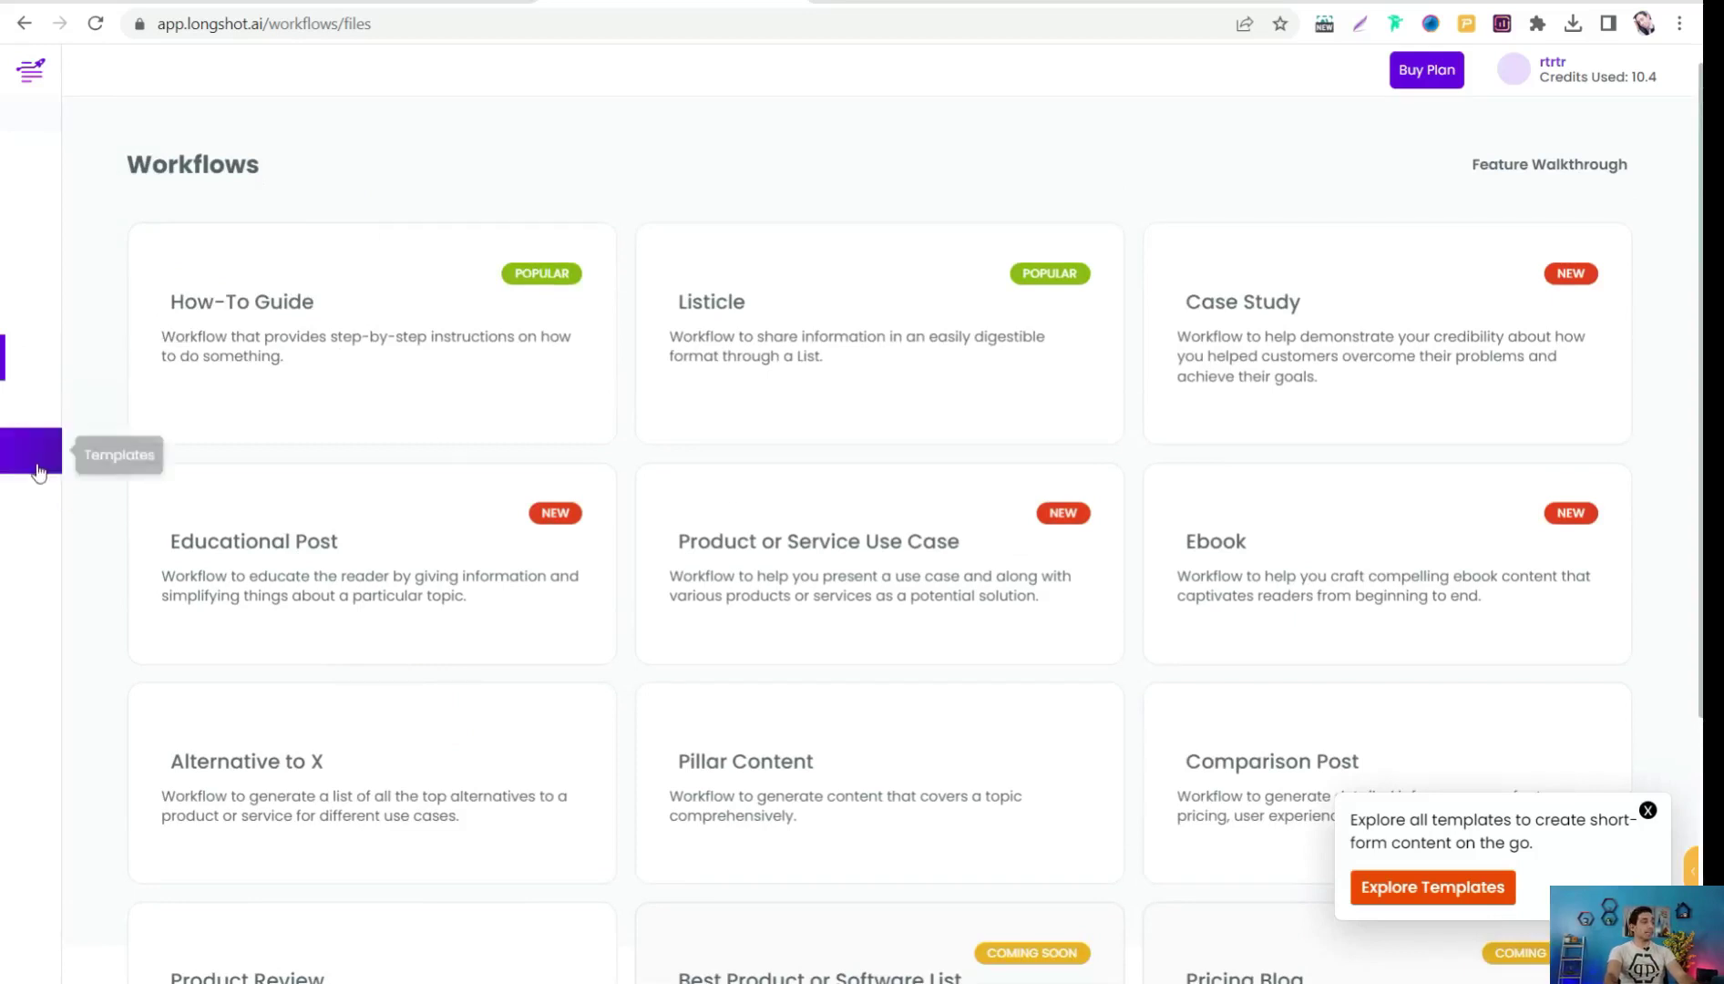
Open the Repurpose page and copy the footballhistory.org article text from "Early history and the precursors of football" through the British working class paragraph.
{"action": "left_click", "coordinate": [34, 425]}
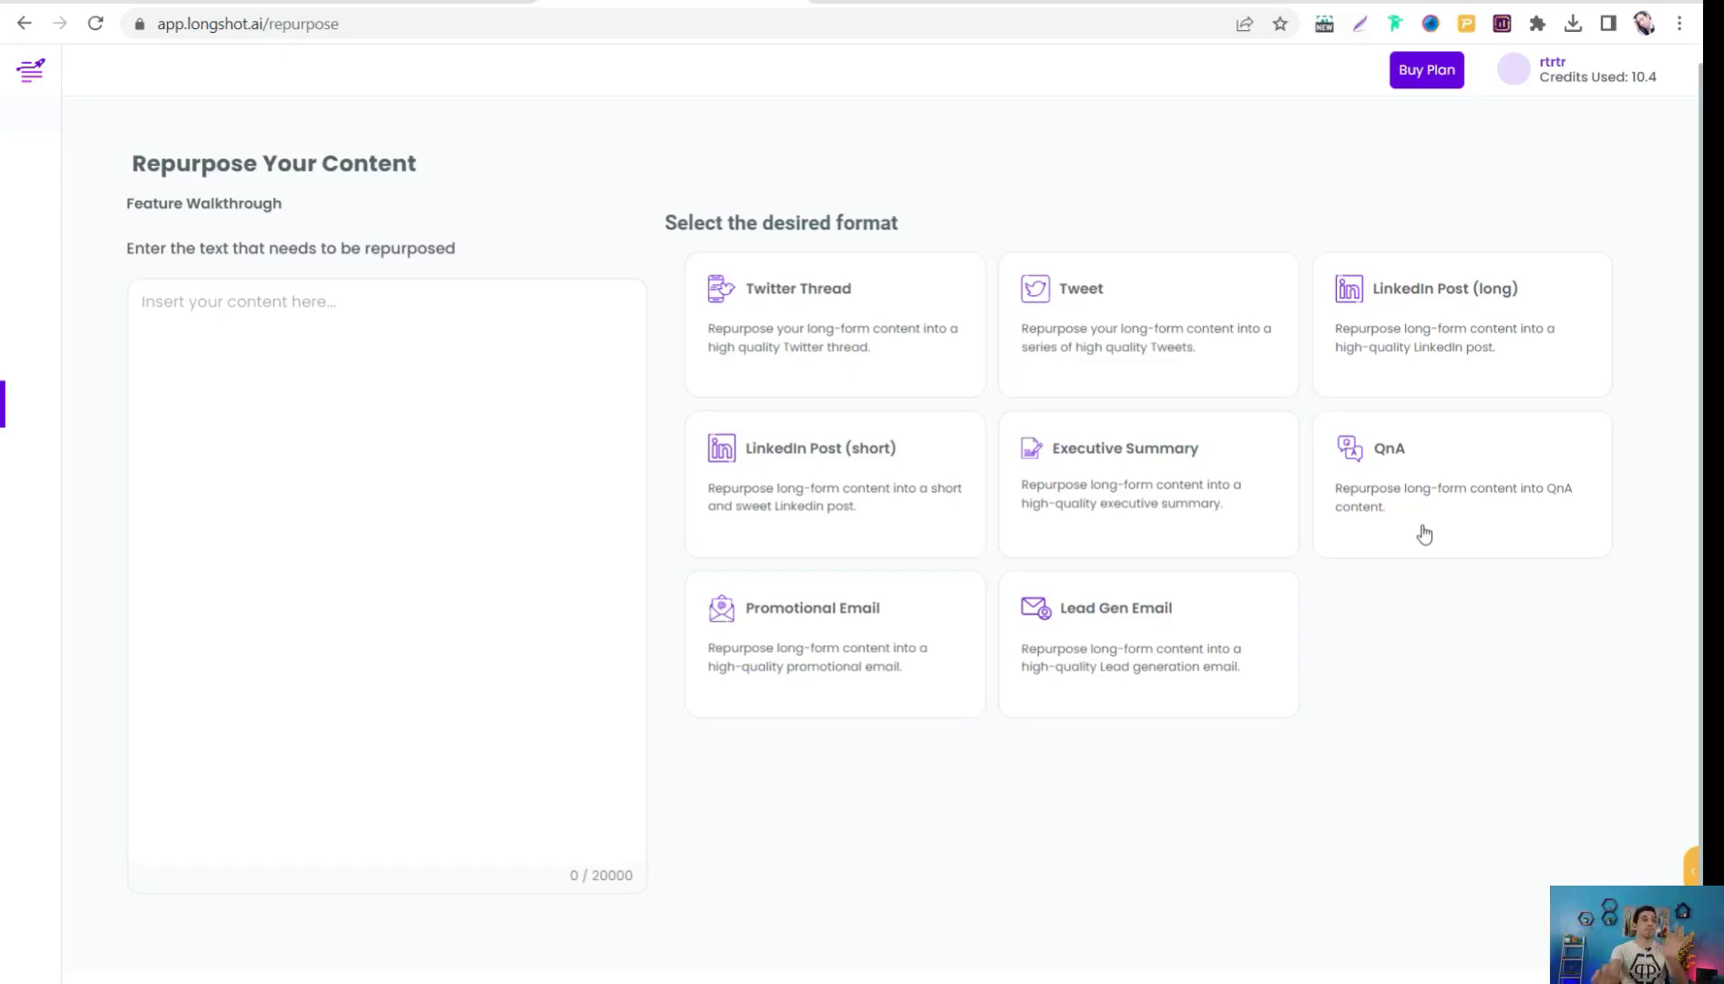
{"action": "key", "text": "ctrl+Tab"}
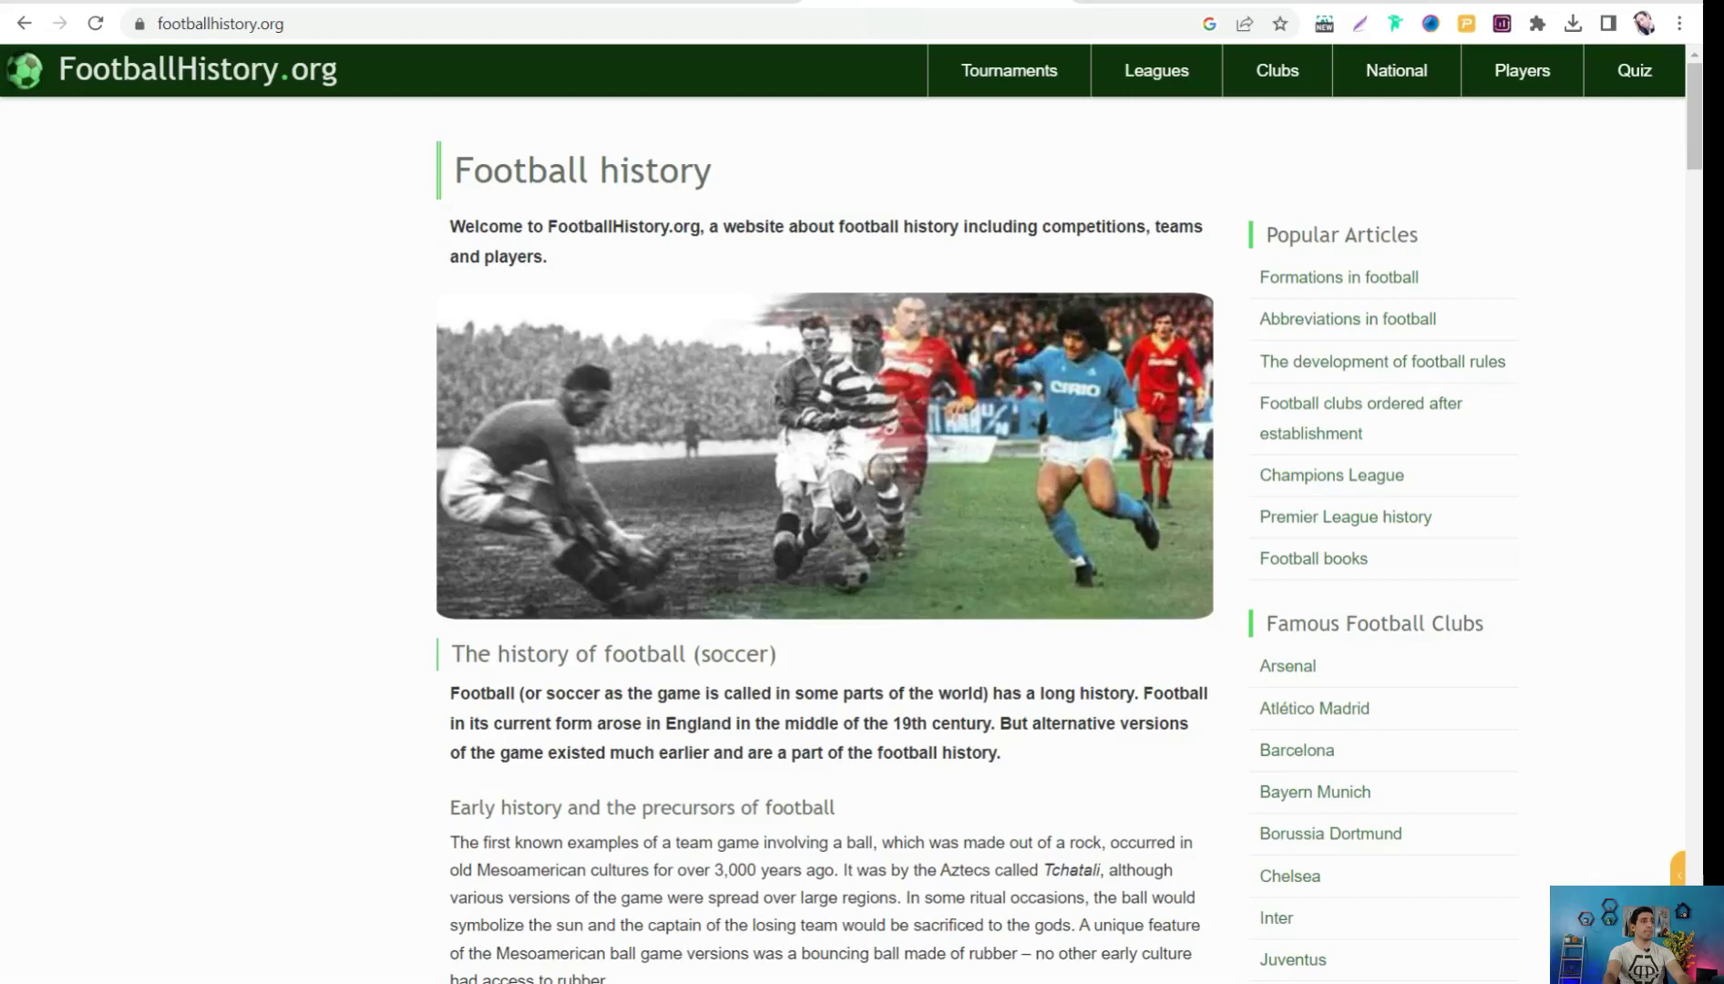
{"action": "scroll", "coordinate": [328, 642], "scroll_direction": "down", "scroll_amount": 1}
{"action": "scroll", "coordinate": [346, 670], "scroll_direction": "down", "scroll_amount": 1}
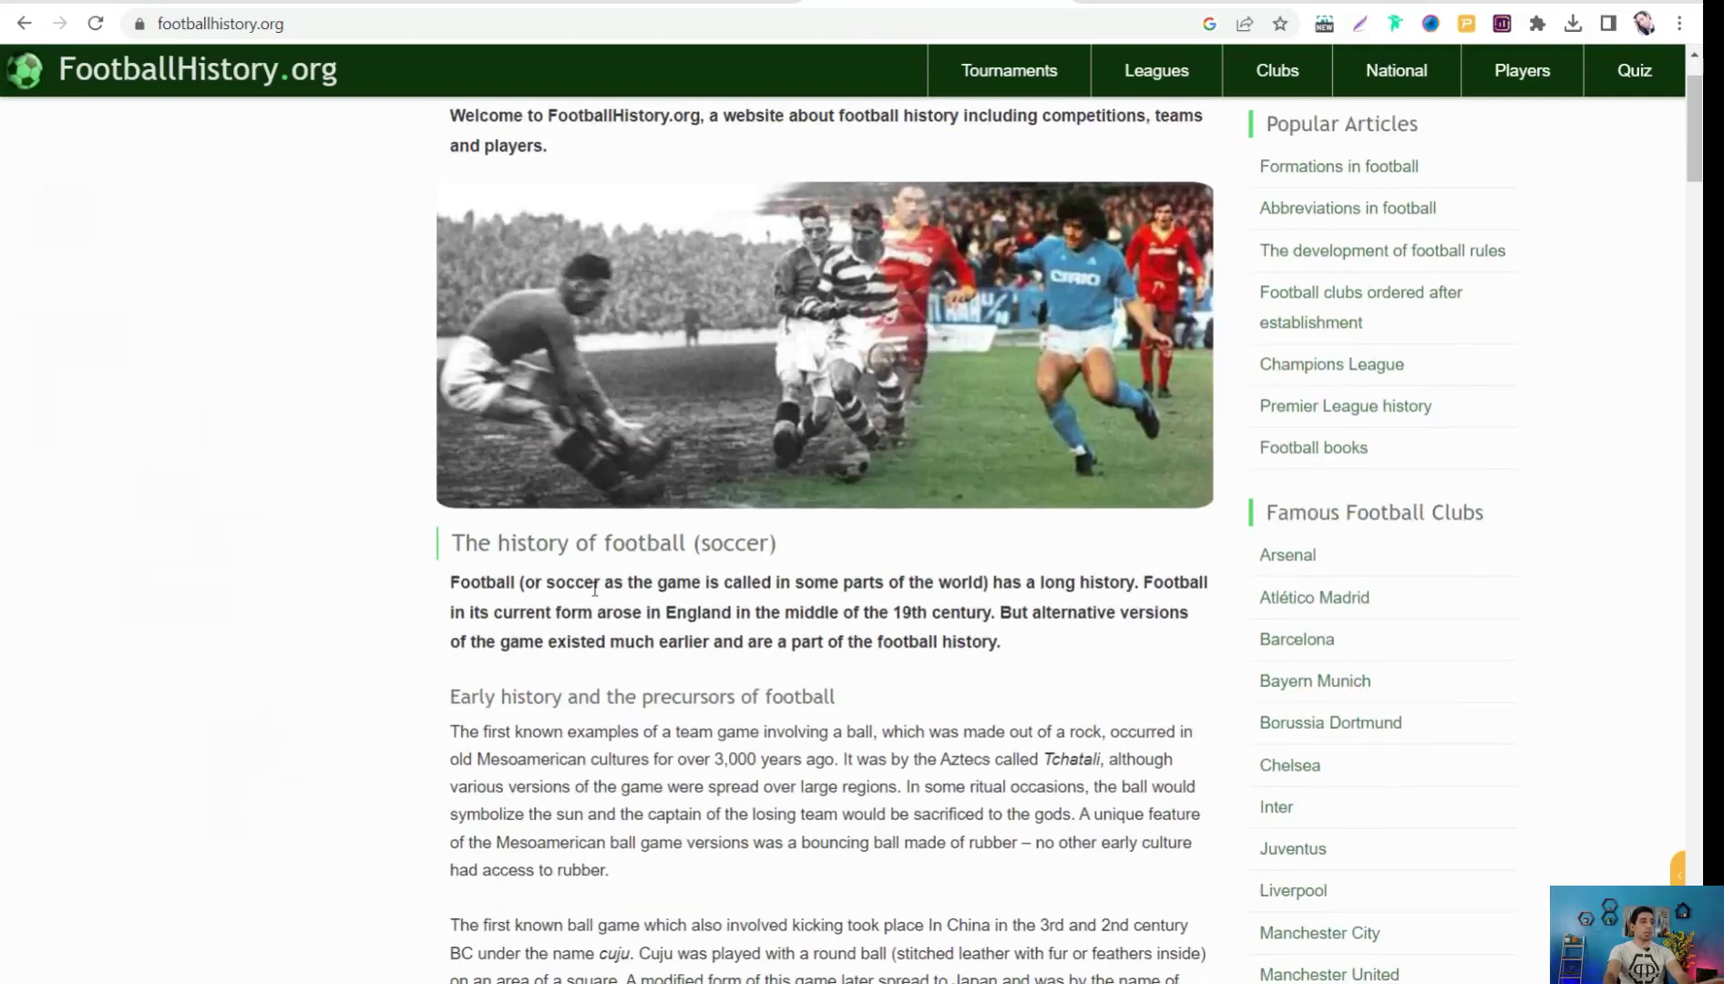
{"action": "scroll", "coordinate": [448, 583], "scroll_direction": "down", "scroll_amount": 1}
{"action": "left_click_drag", "start_coordinate": [450, 585], "coordinate": [1182, 731]}
{"action": "scroll", "coordinate": [756, 729], "scroll_direction": "down", "scroll_amount": 14}
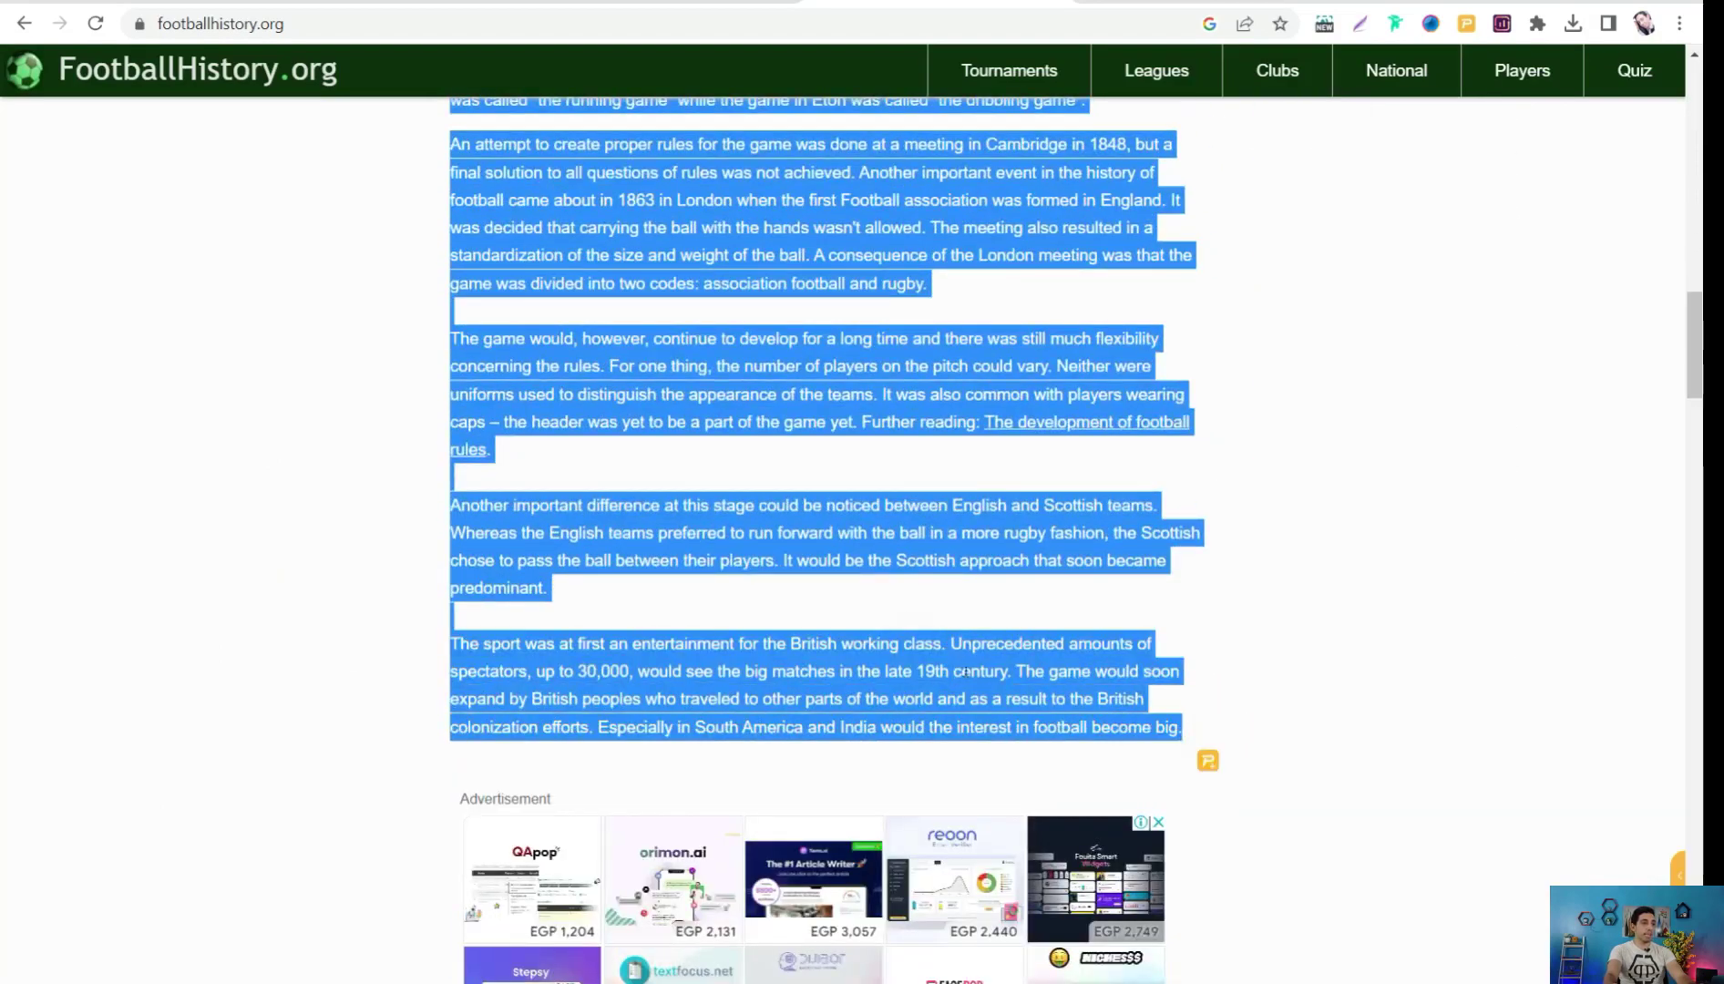
{"action": "right_click", "coordinate": [964, 669]}
{"action": "left_click", "coordinate": [1002, 290]}
Paste the copied football article as the text to repurpose and convert it into the QnA format.
{"action": "left_click", "coordinate": [628, 11]}
{"action": "left_click", "coordinate": [206, 311]}
{"action": "key", "text": "ctrl+v"}
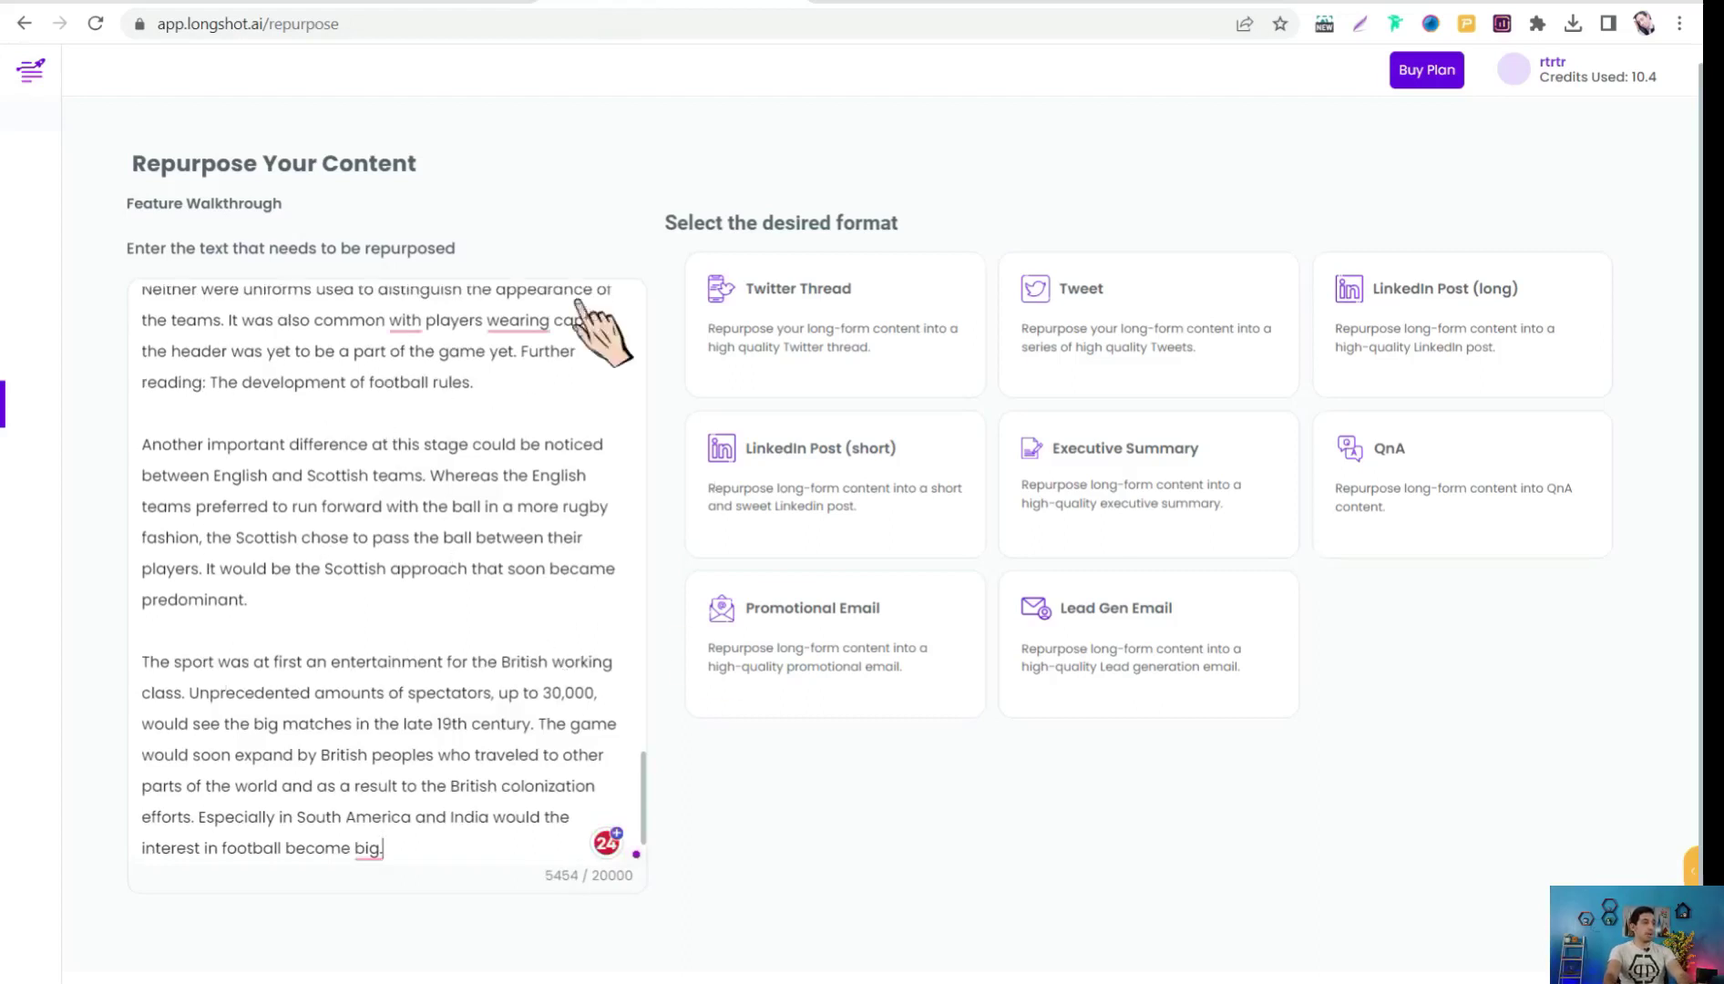
{"action": "left_click", "coordinate": [1397, 475]}
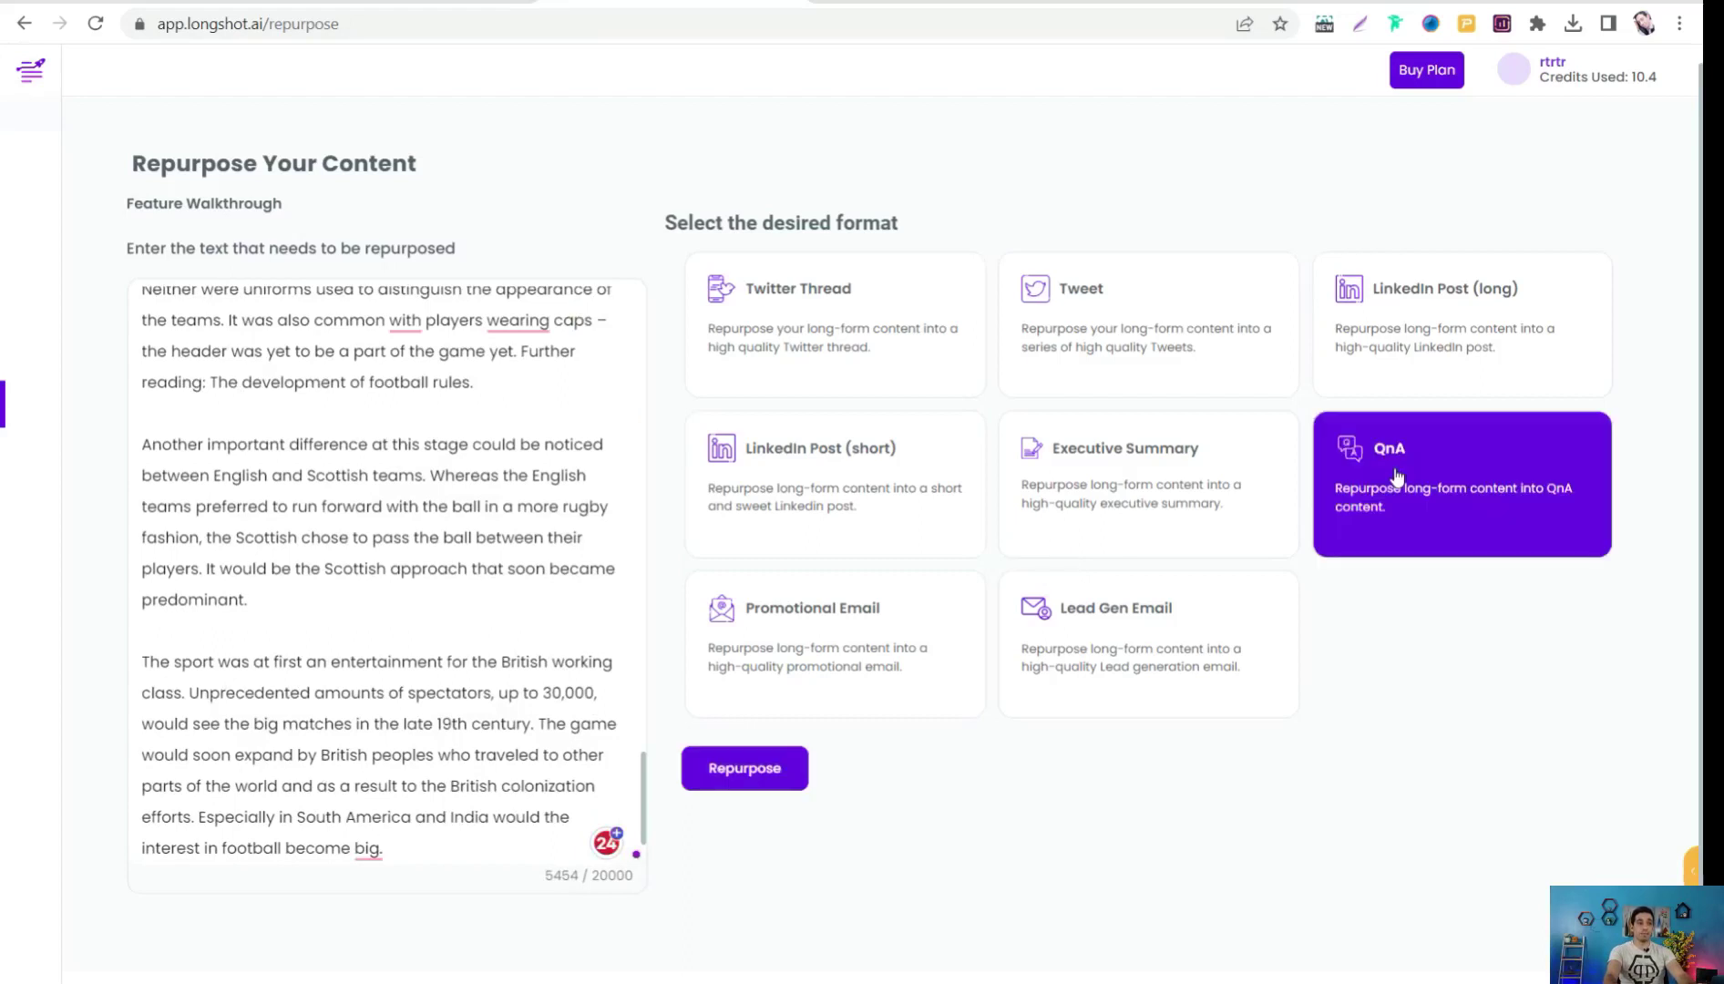
{"action": "left_click", "coordinate": [744, 768]}
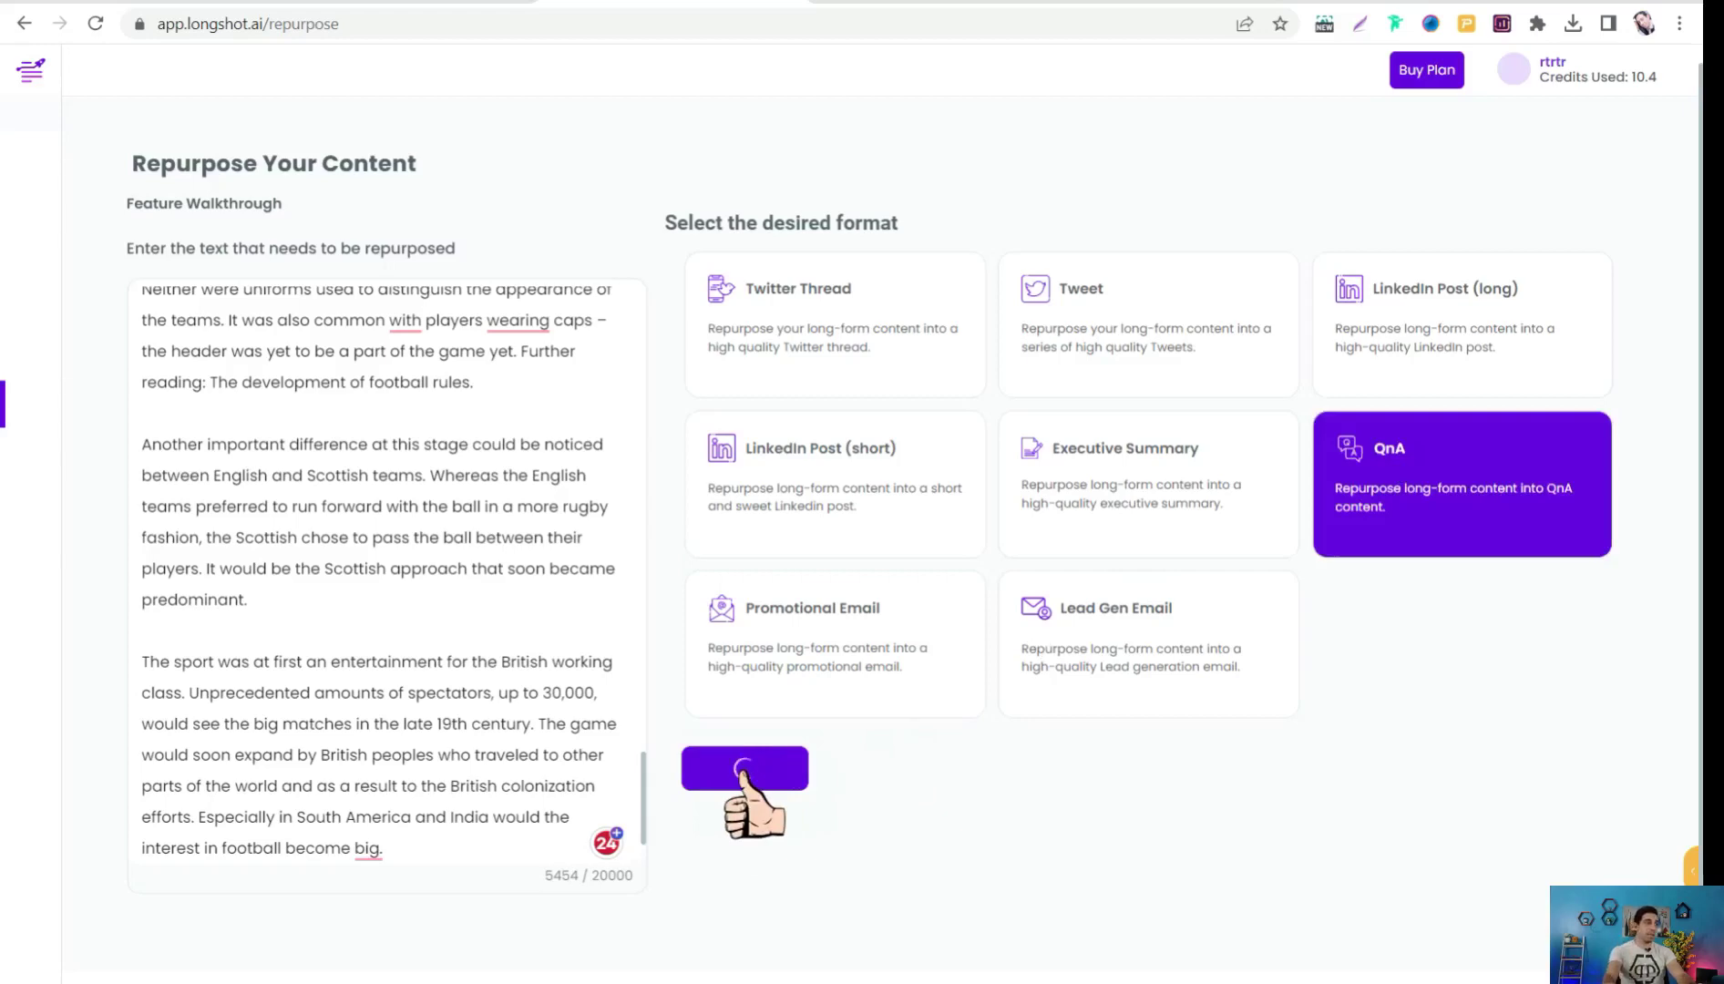
Read through the QnA result generated from the football article and open the full list of templates.
{"action": "scroll", "coordinate": [330, 637], "scroll_direction": "up", "scroll_amount": 20}
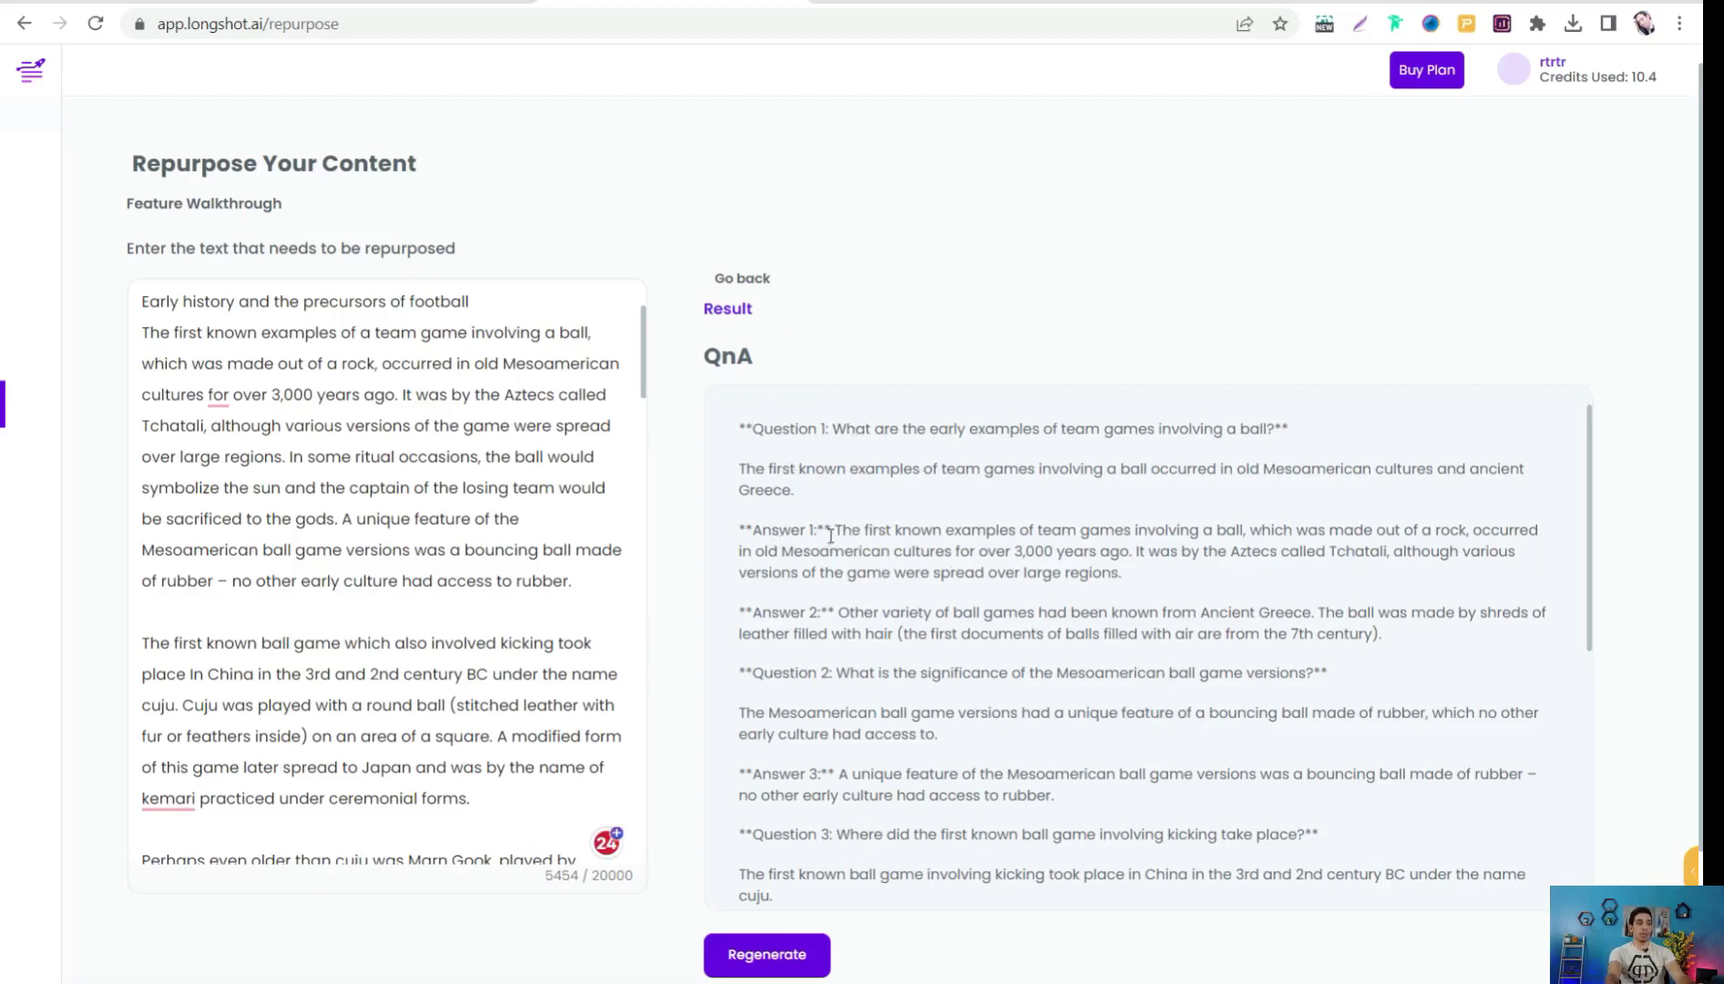
{"action": "scroll", "coordinate": [820, 615], "scroll_direction": "down", "scroll_amount": 1}
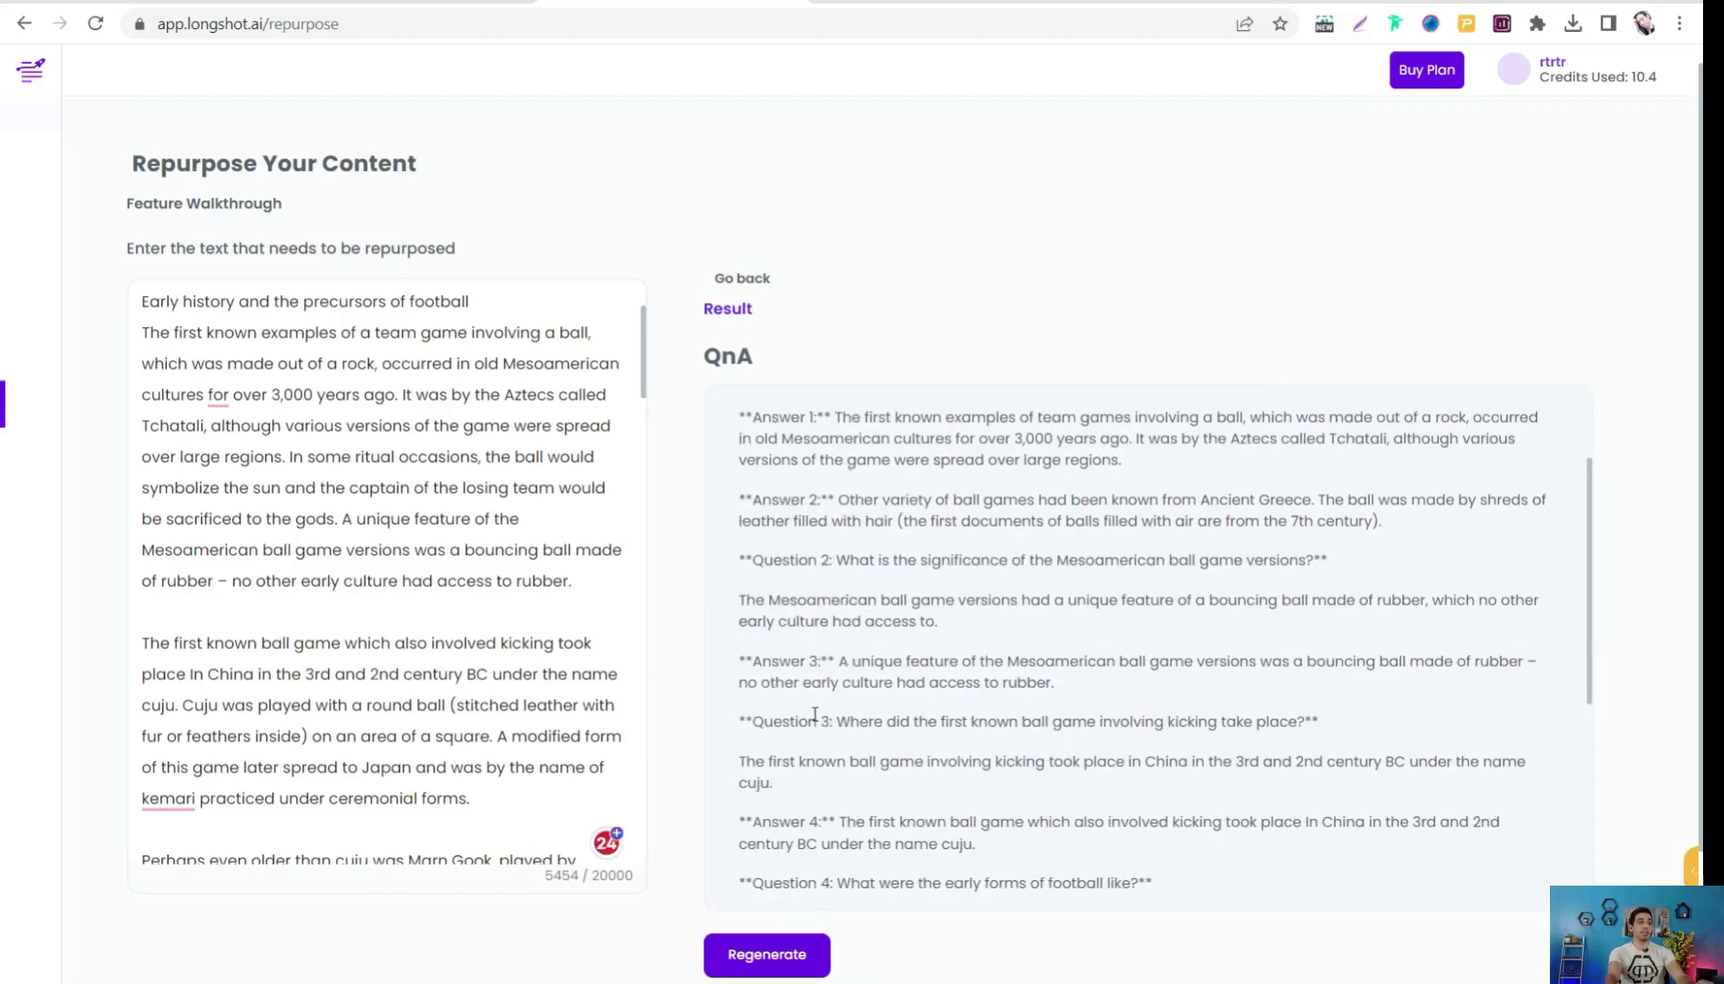
{"action": "scroll", "coordinate": [811, 704], "scroll_direction": "down", "scroll_amount": 2}
{"action": "scroll", "coordinate": [825, 665], "scroll_direction": "down", "scroll_amount": 2}
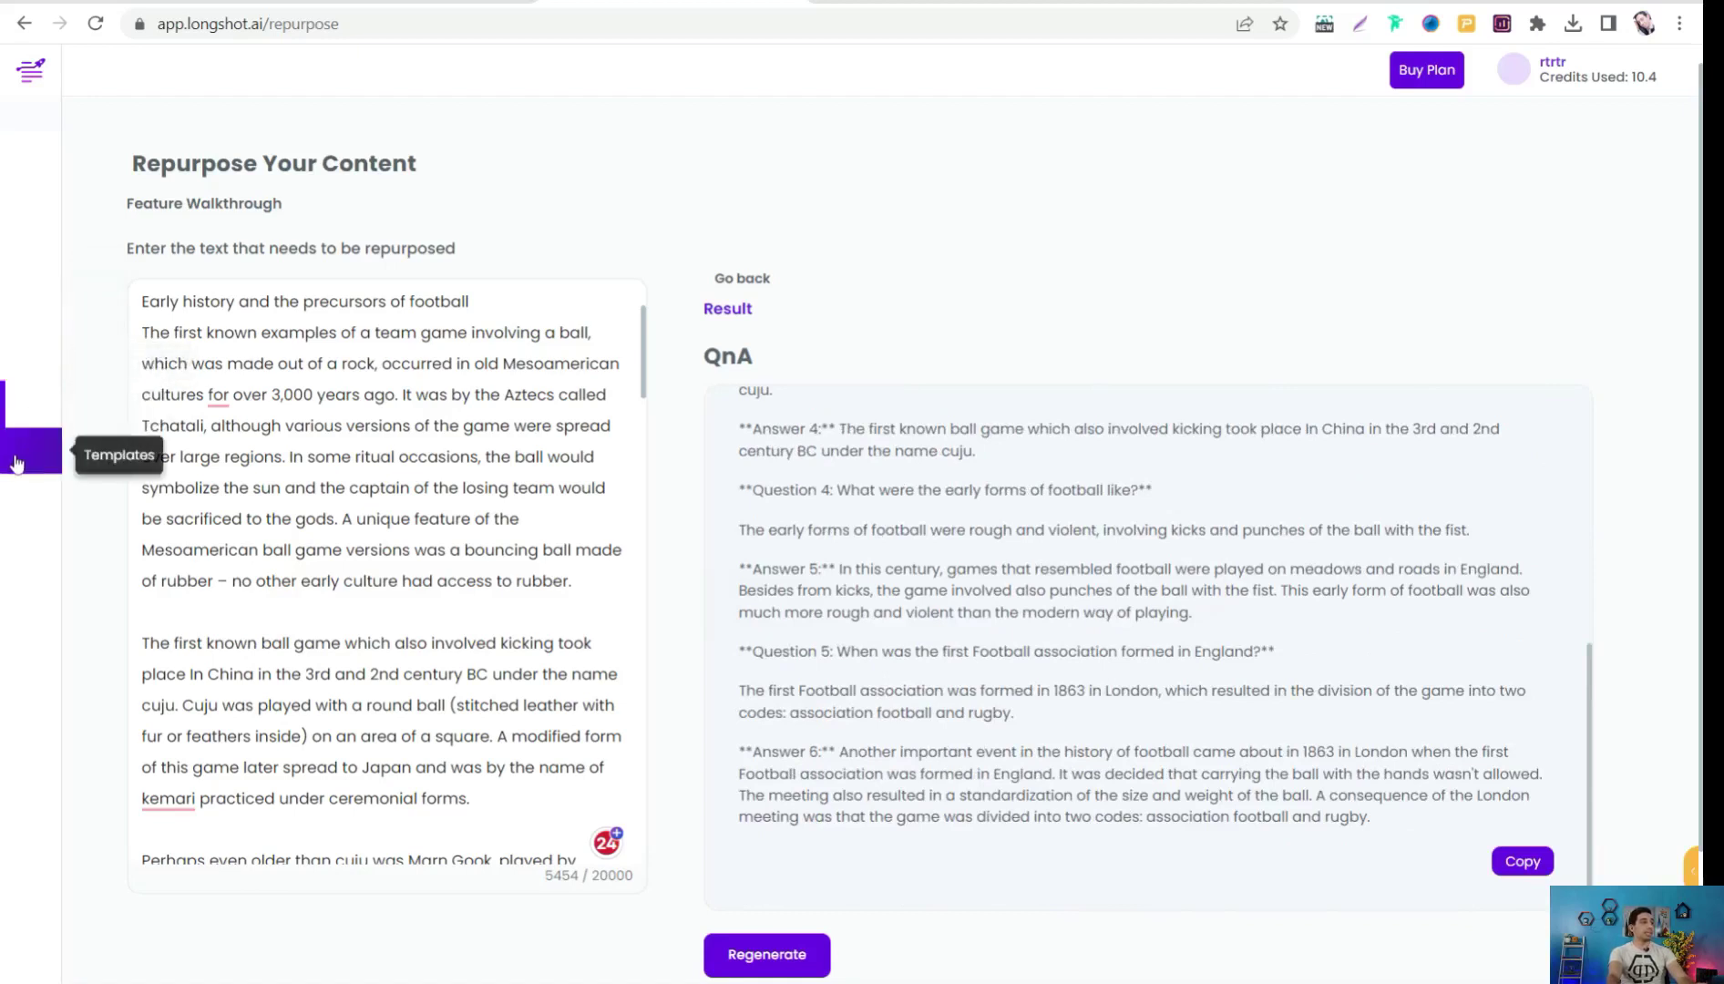
{"action": "left_click", "coordinate": [32, 461]}
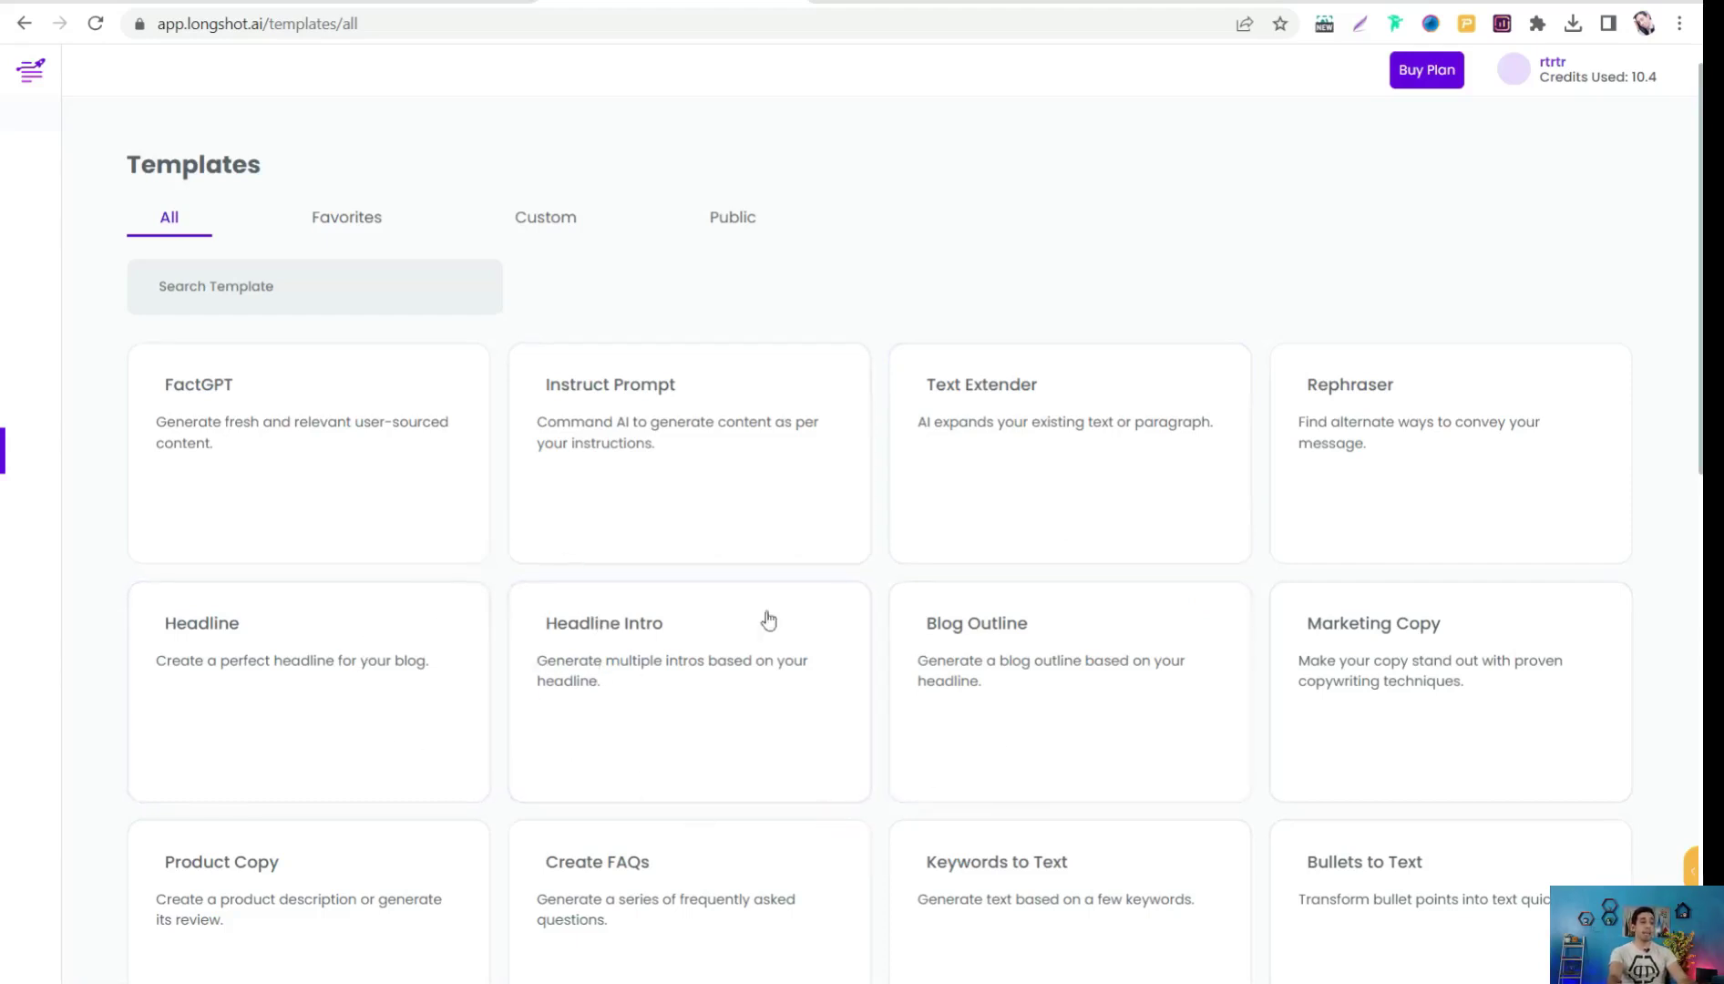
Browse the full list of templates down to Video Description and open the blog Research page.
{"action": "scroll", "coordinate": [786, 713], "scroll_direction": "down", "scroll_amount": 5}
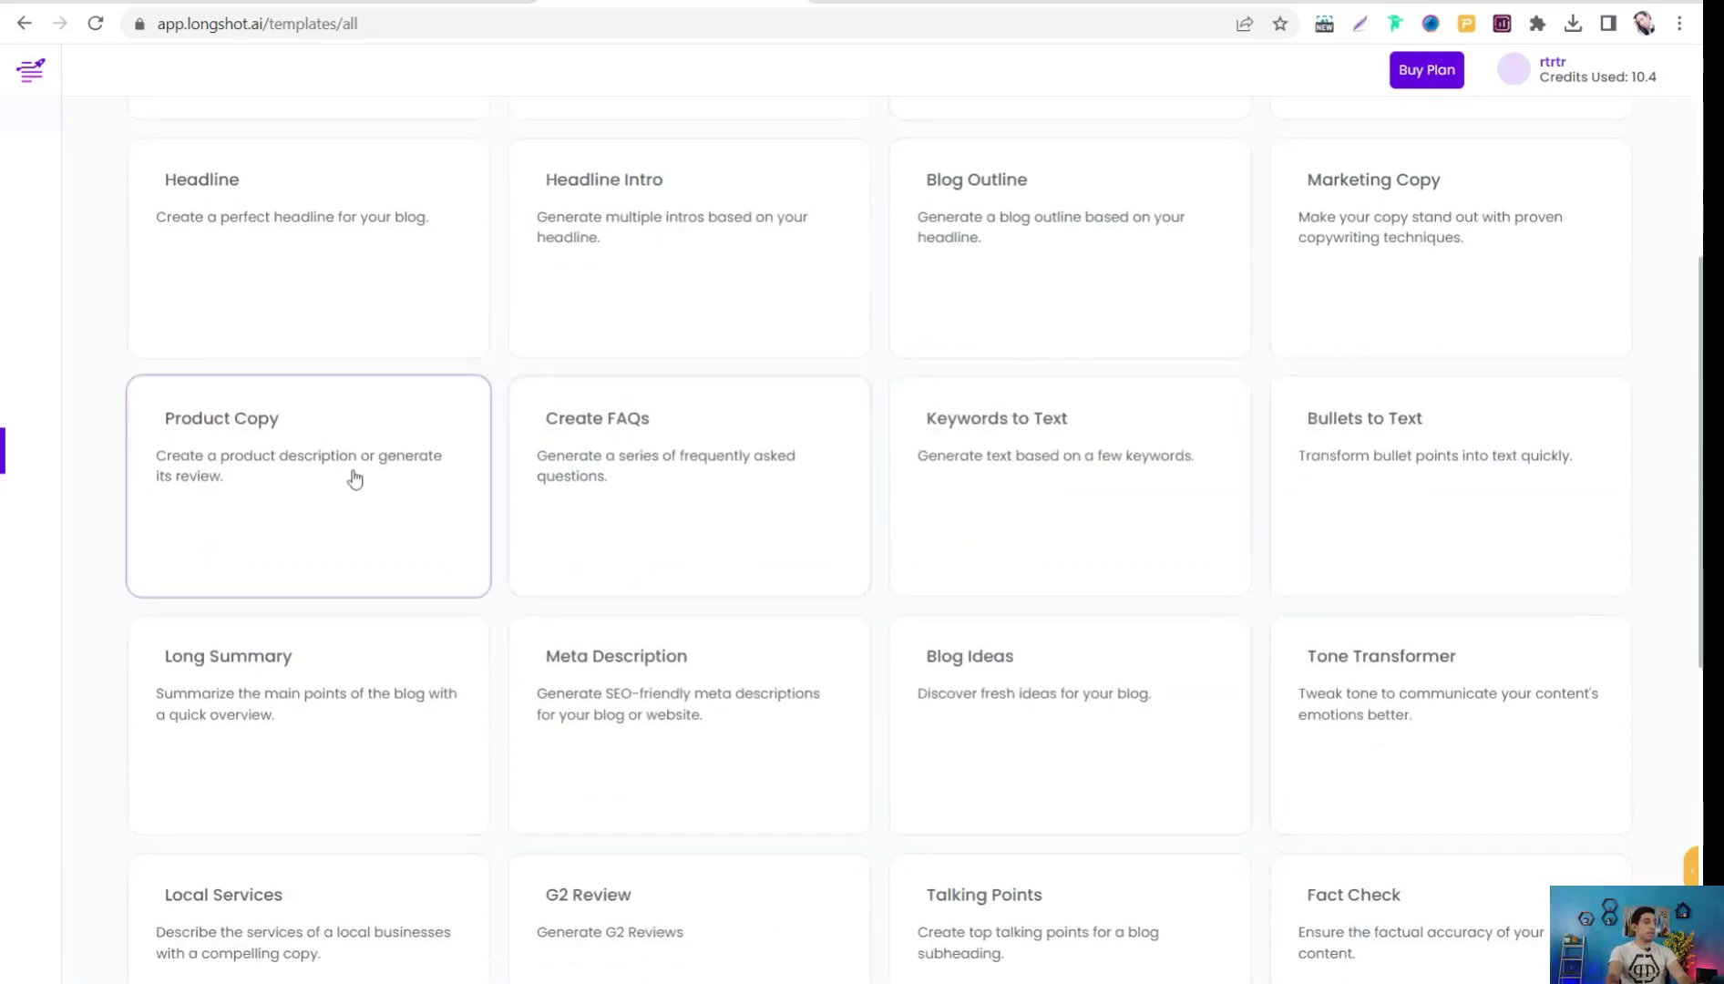
{"action": "scroll", "coordinate": [355, 499], "scroll_direction": "down", "scroll_amount": 6}
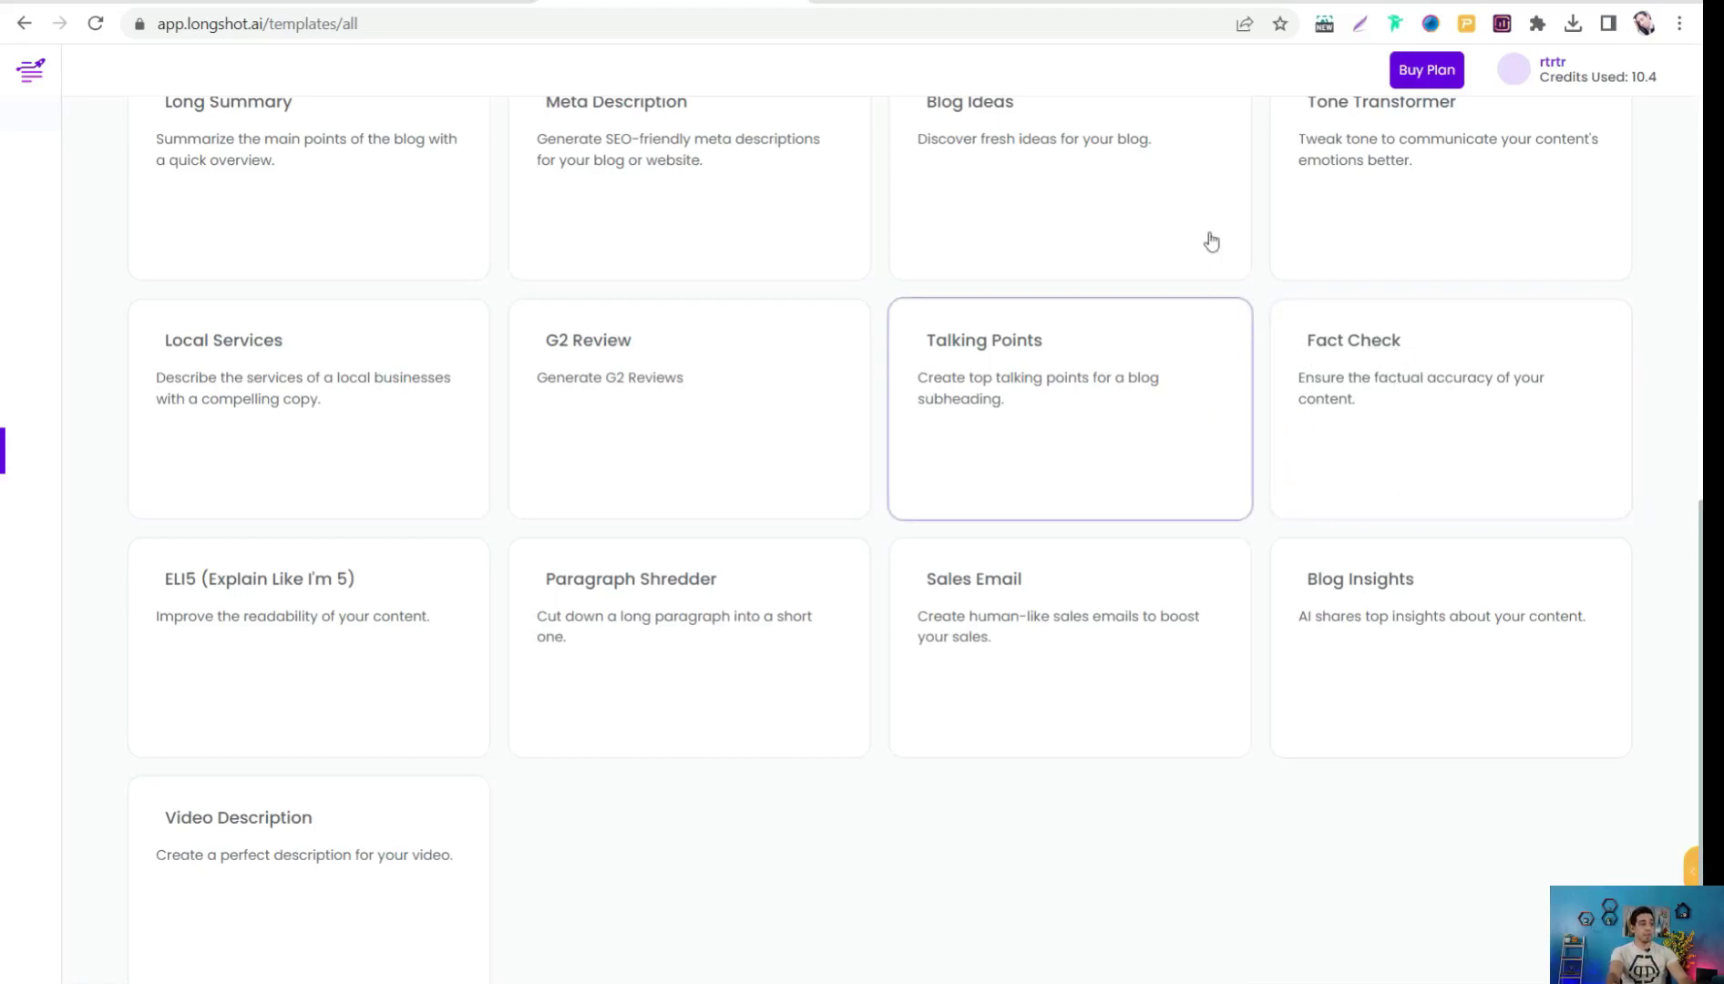
{"action": "scroll", "coordinate": [1208, 242], "scroll_direction": "down", "scroll_amount": 2}
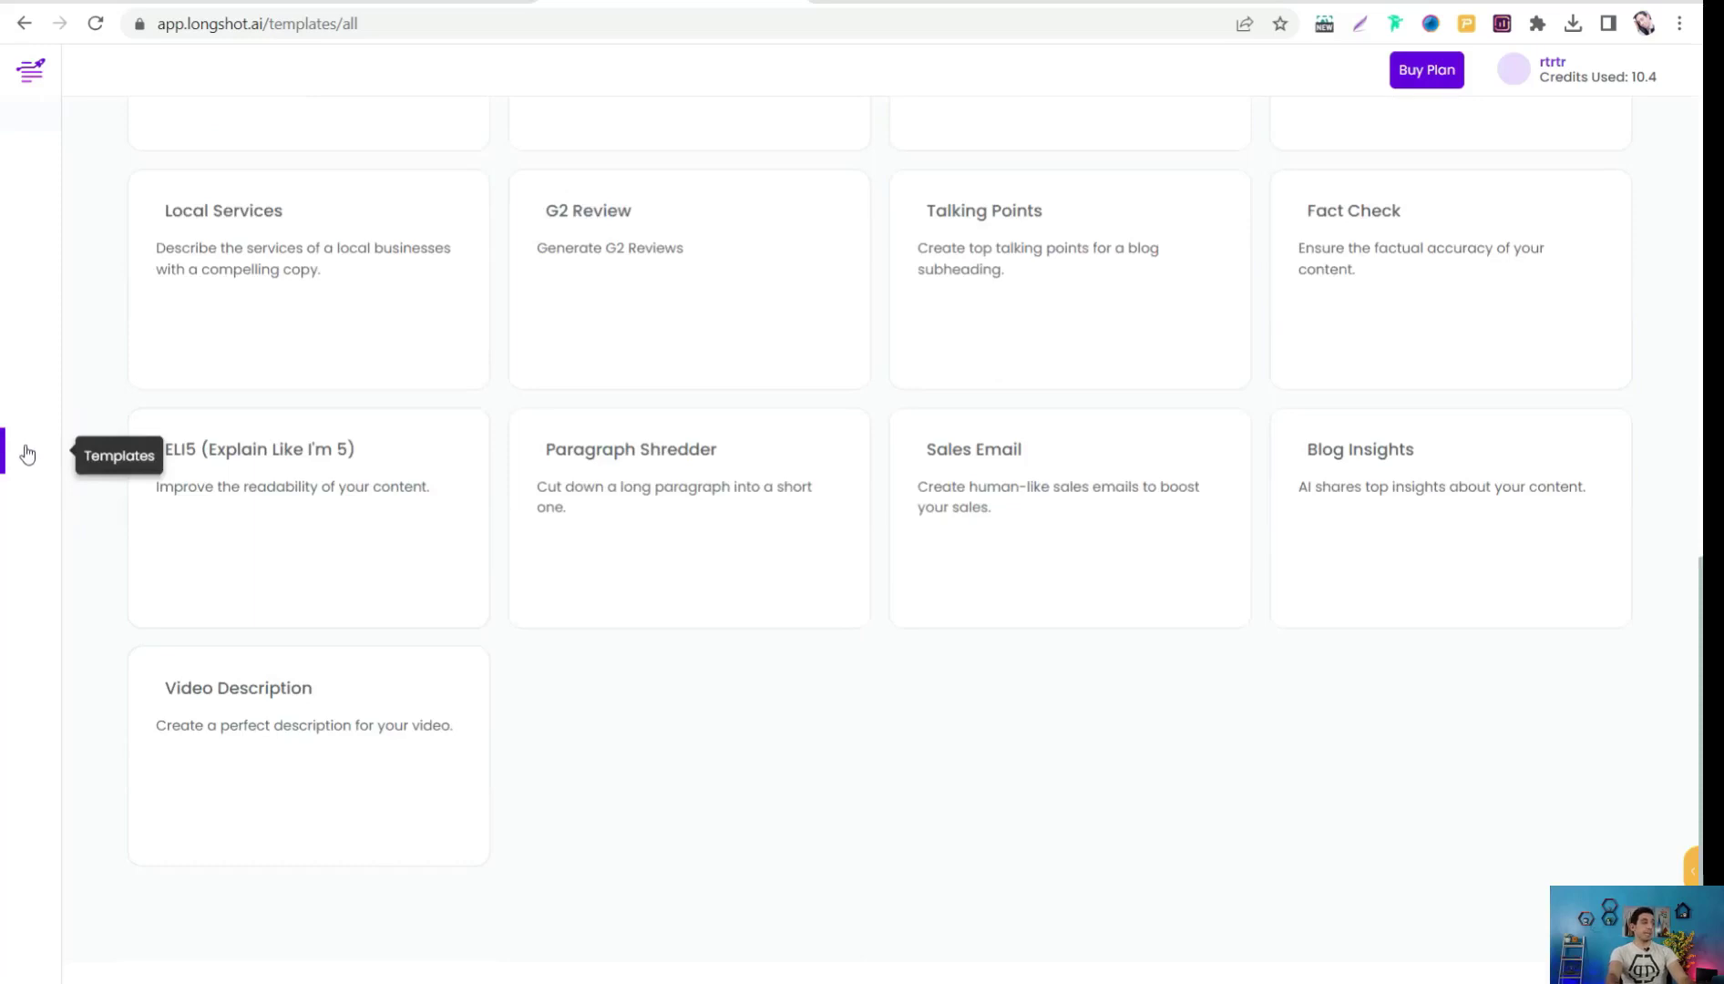
{"action": "left_click", "coordinate": [29, 515]}
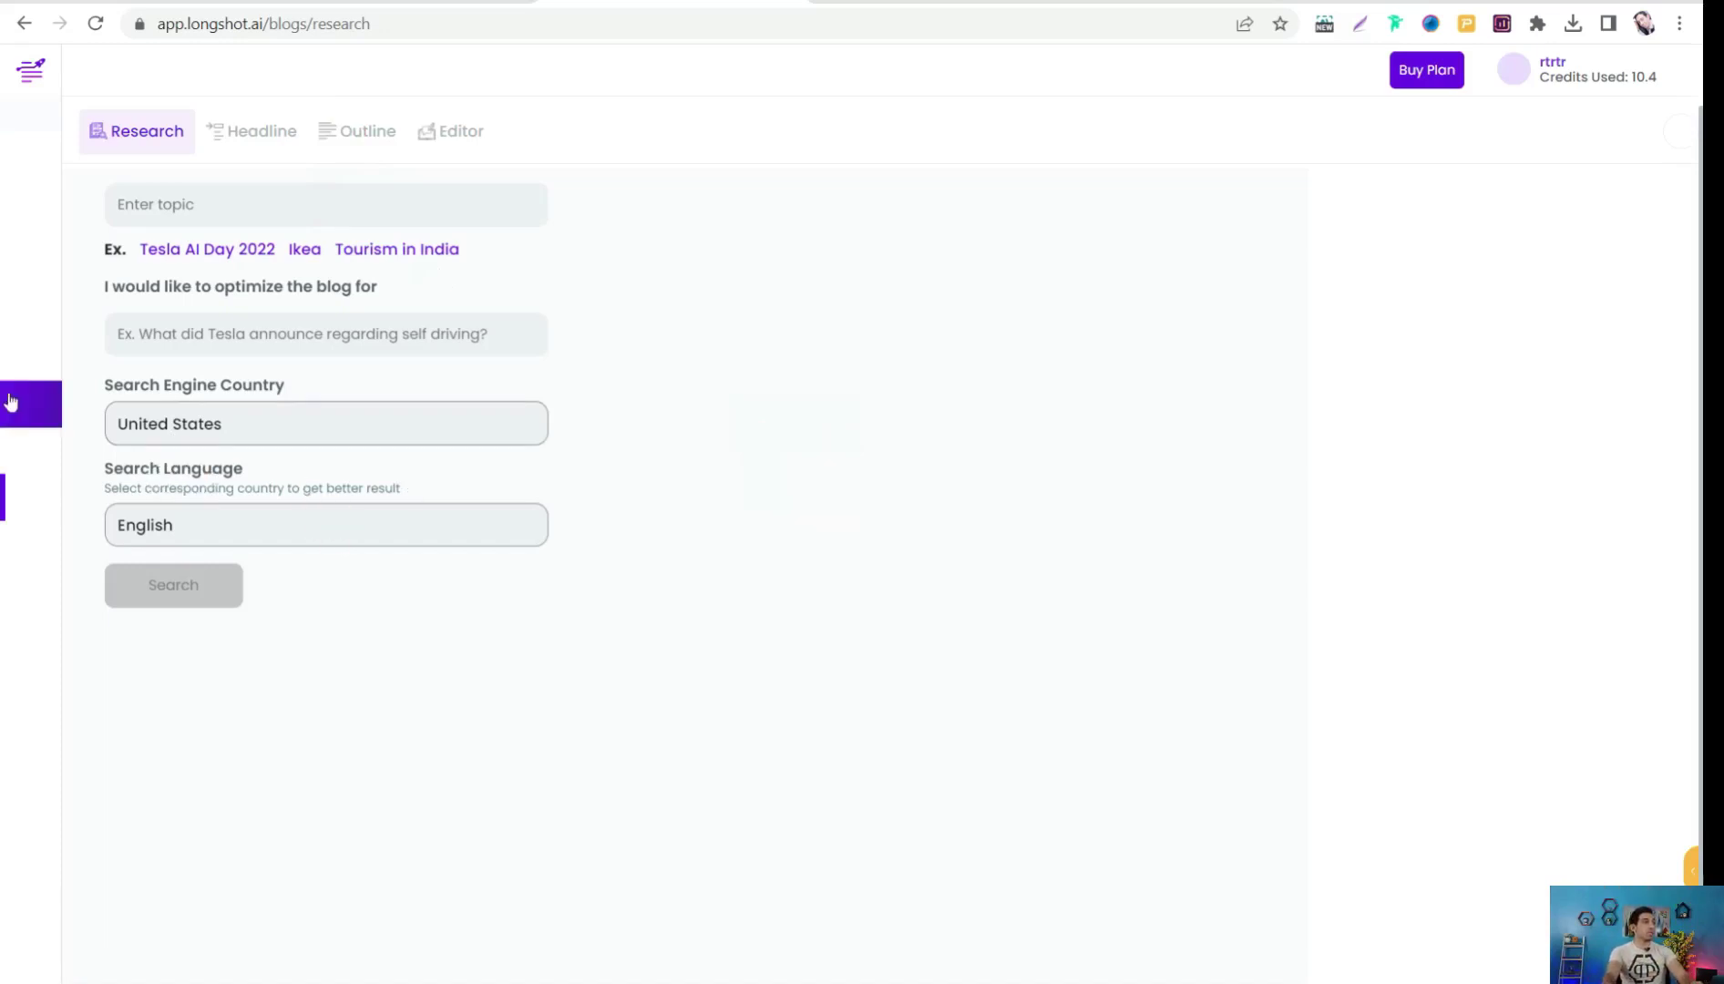
Start a Listicle workflow and set its topic to "fruits for children".
{"action": "left_click", "coordinate": [37, 373]}
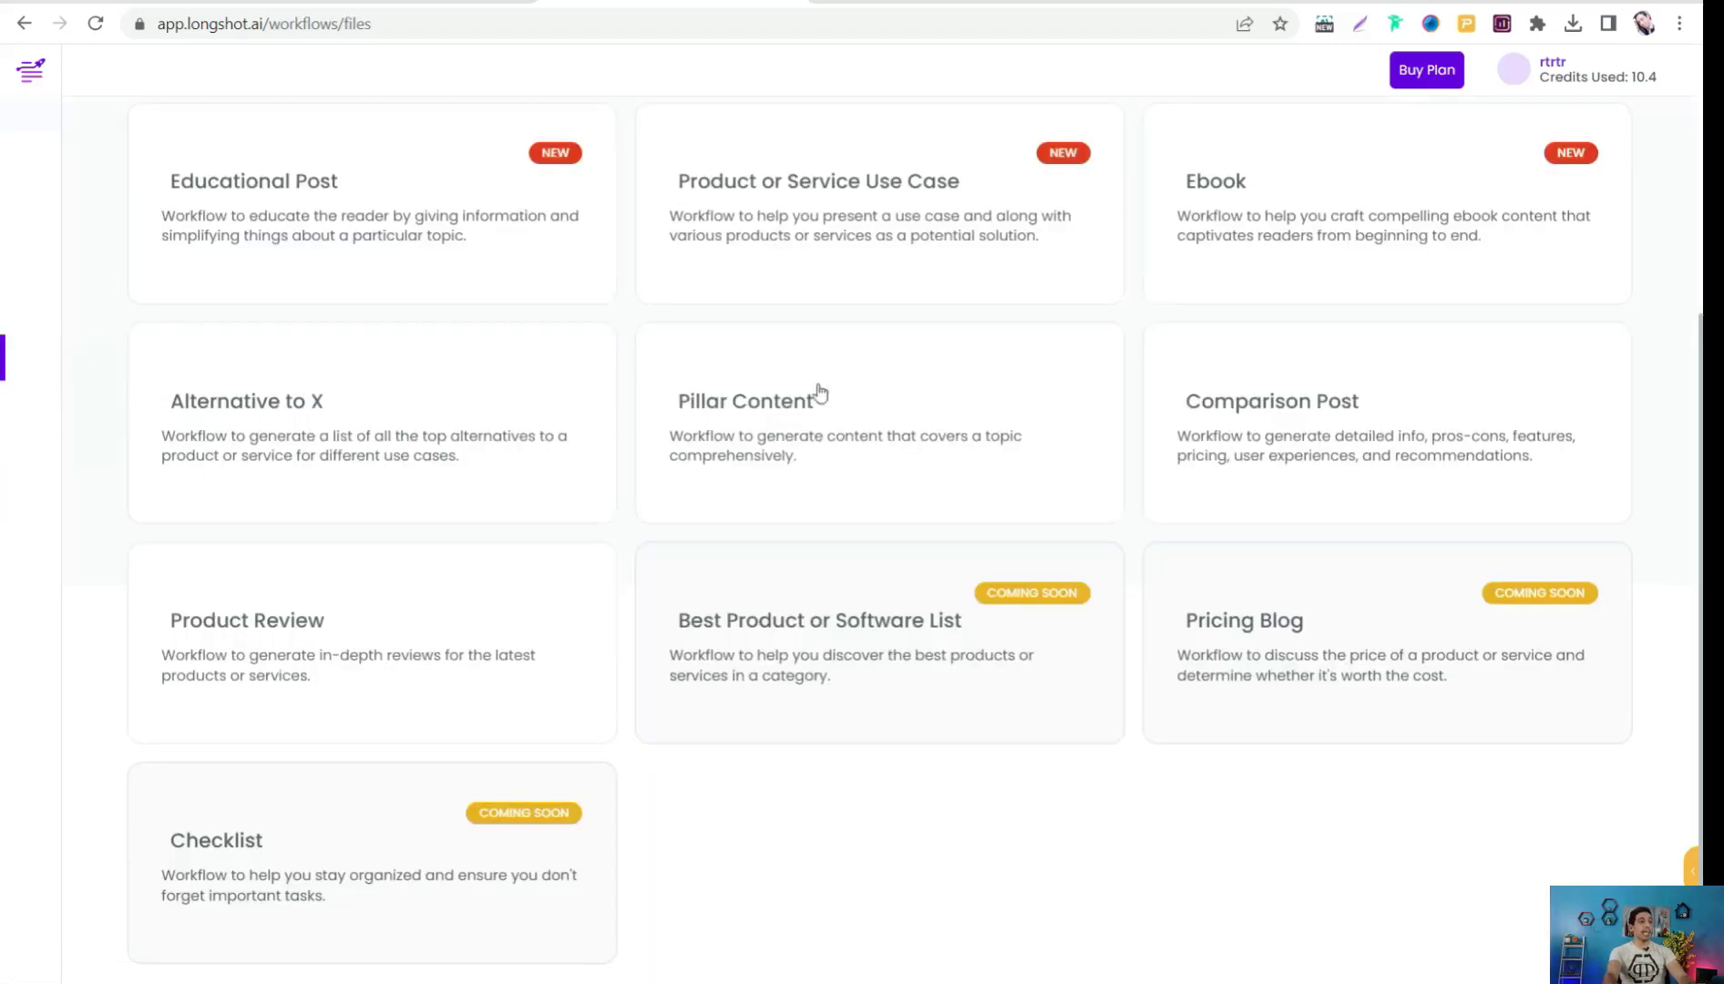
{"action": "scroll", "coordinate": [973, 464], "scroll_direction": "up", "scroll_amount": 4}
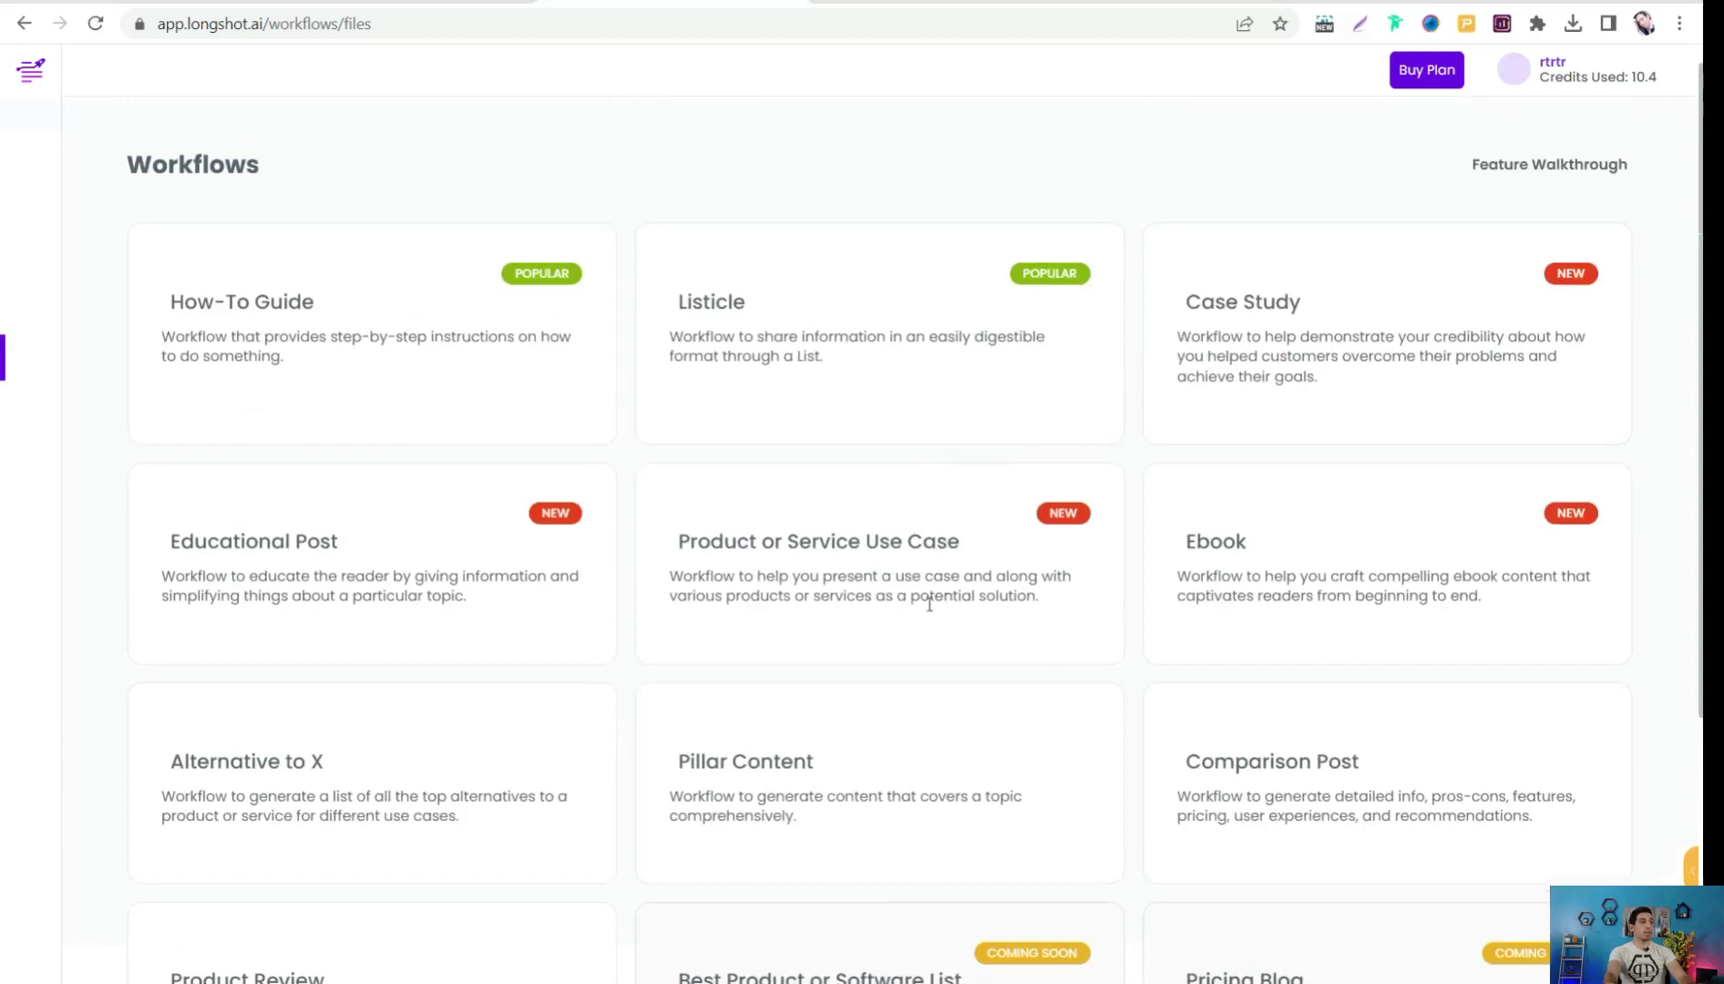
{"action": "left_click", "coordinate": [931, 295]}
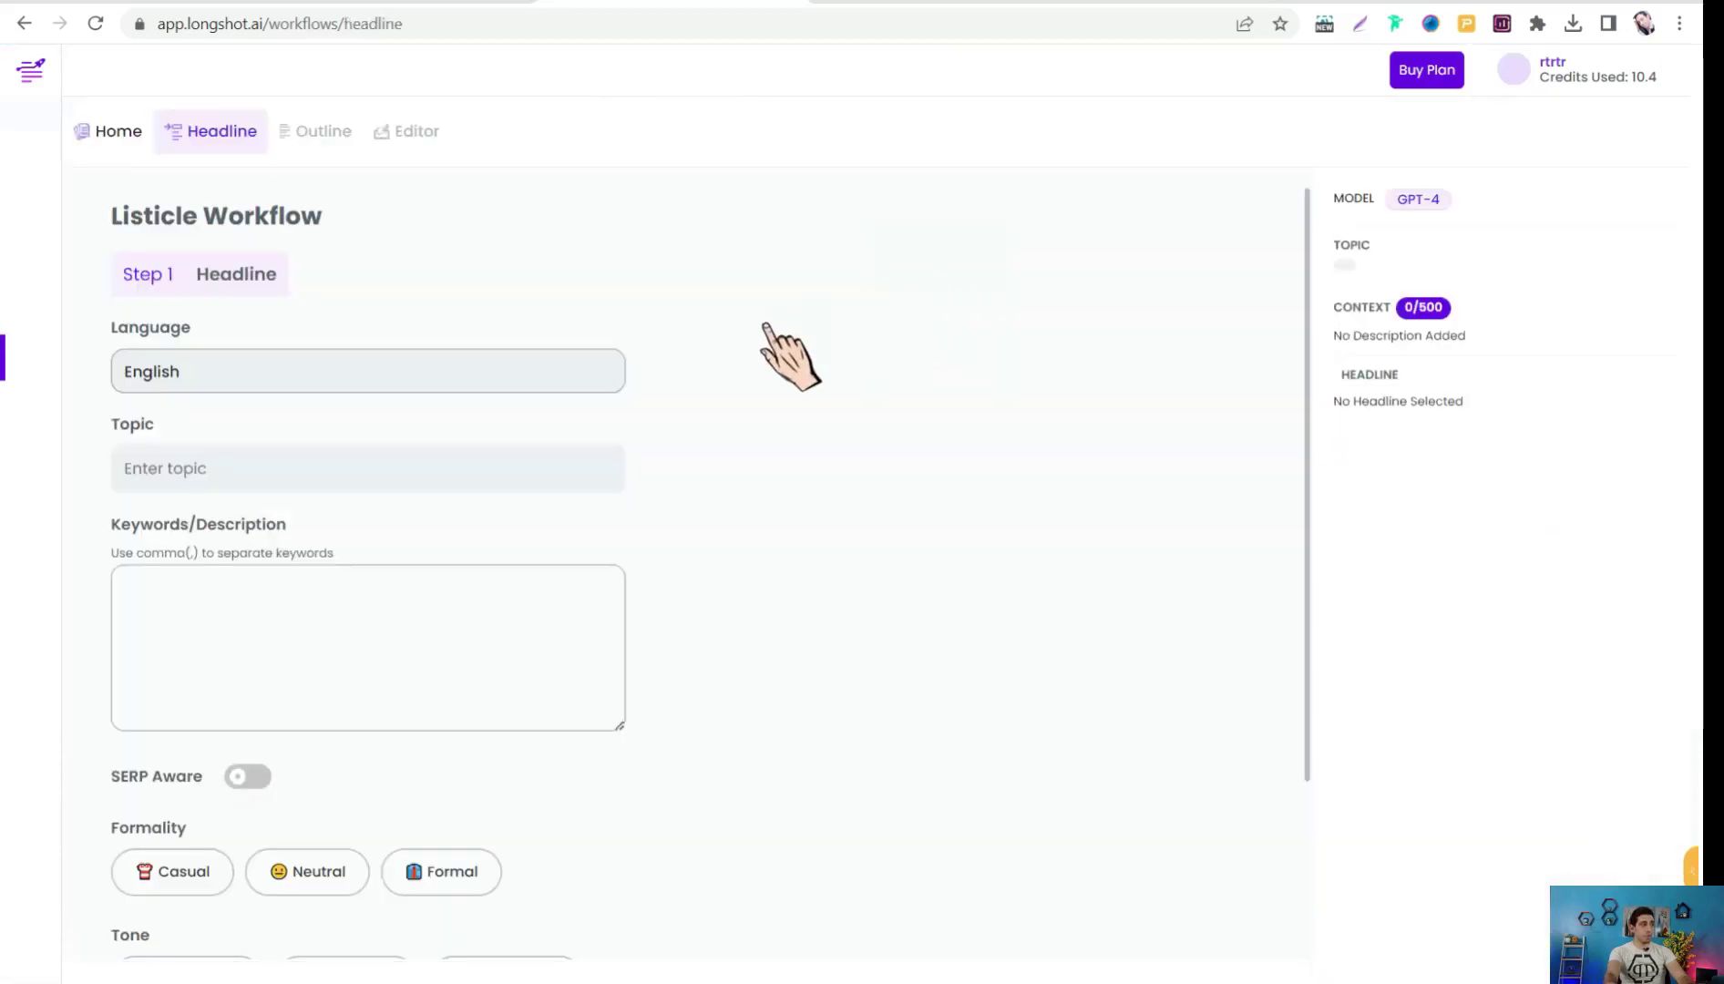
{"action": "left_click", "coordinate": [186, 467]}
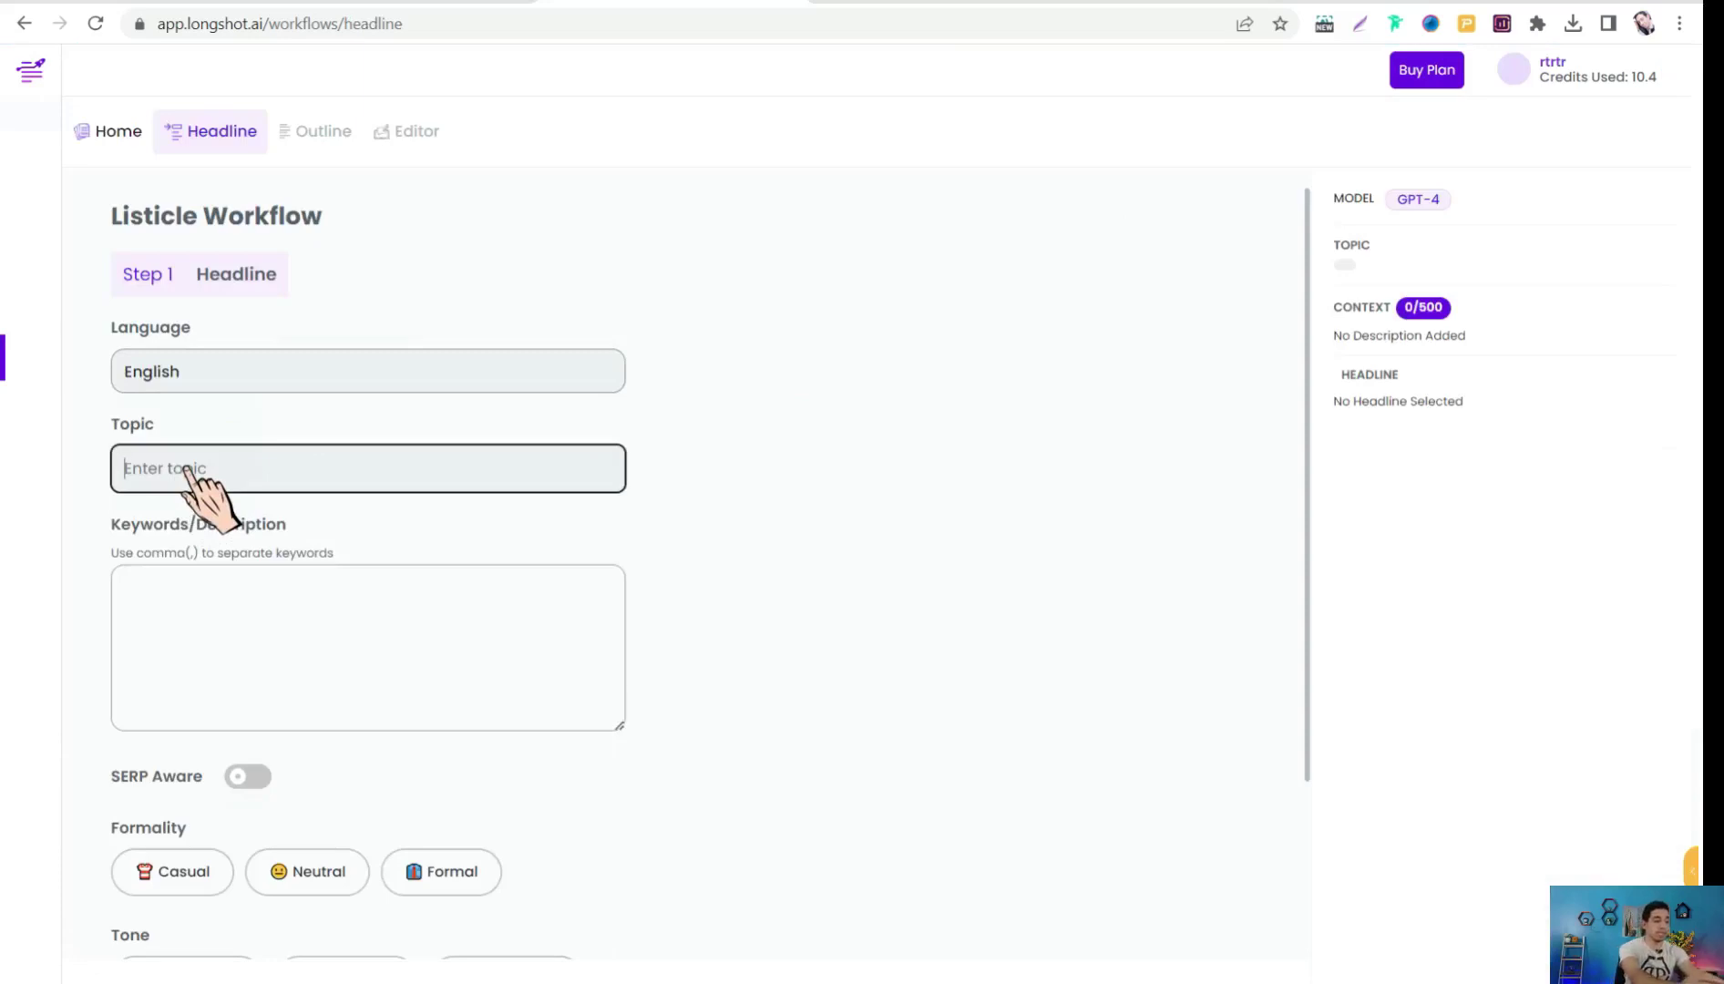
{"action": "type", "text": "fruits for children"}
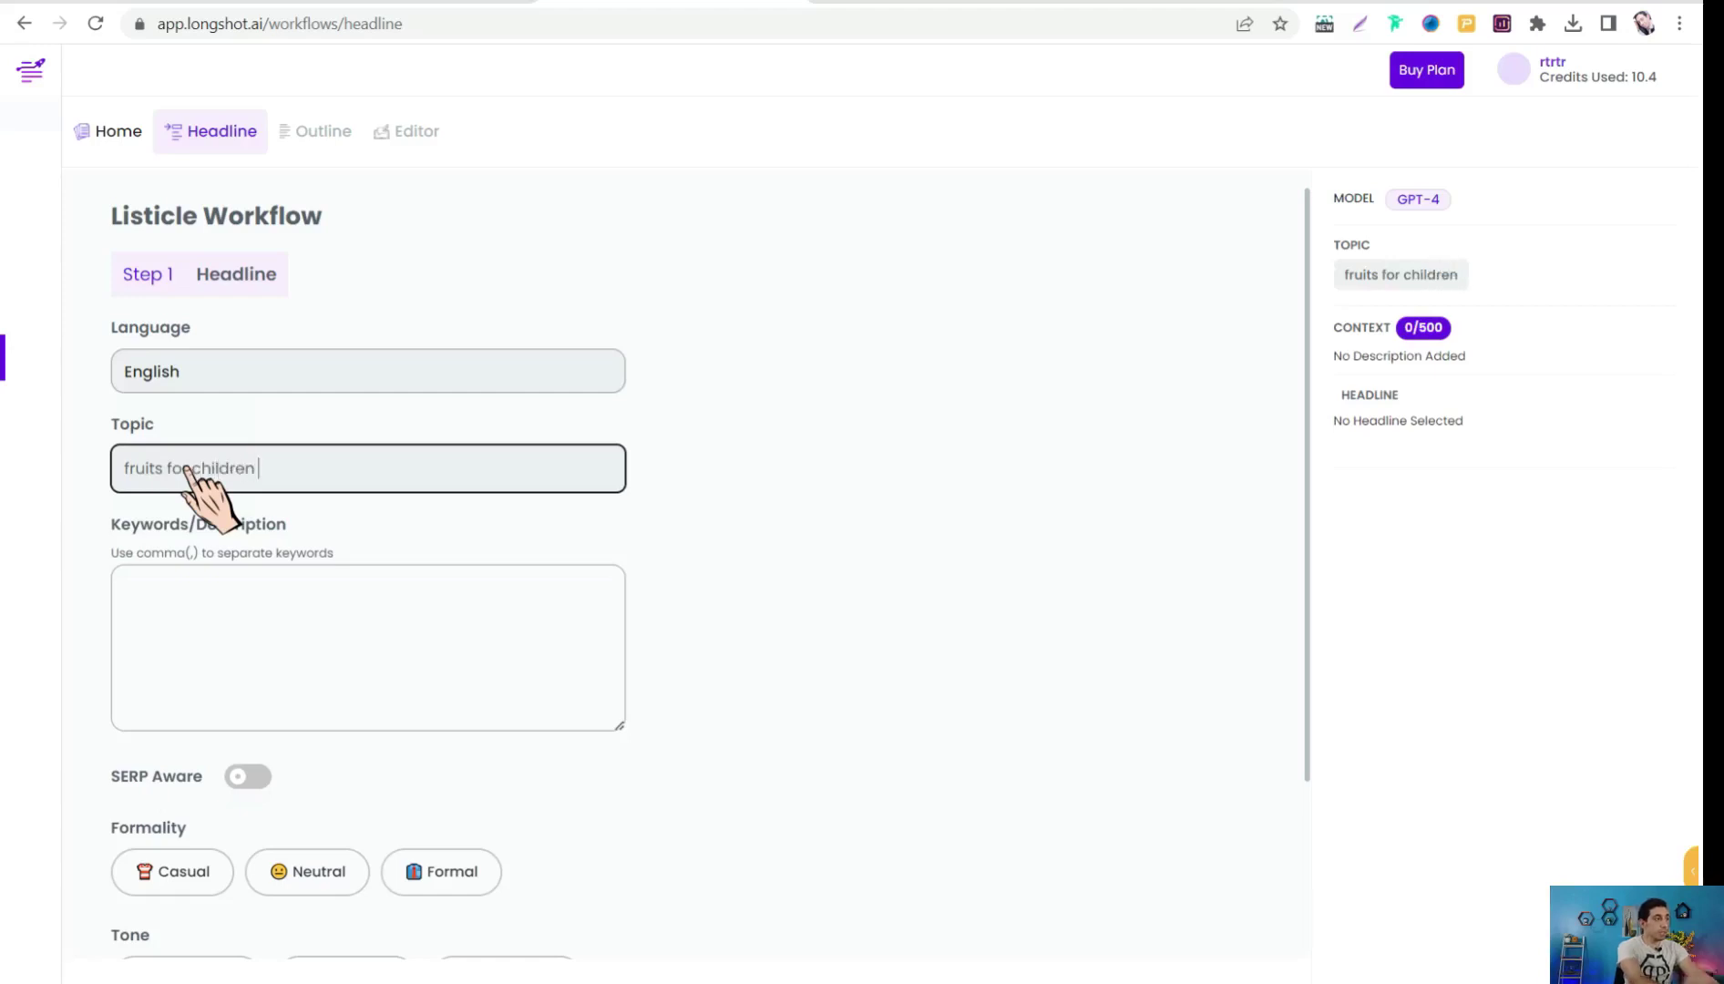
Copy the topic "fruits for children" into the listicle's Keywords/Description and turn on SERP Aware.
{"action": "left_click", "coordinate": [242, 615]}
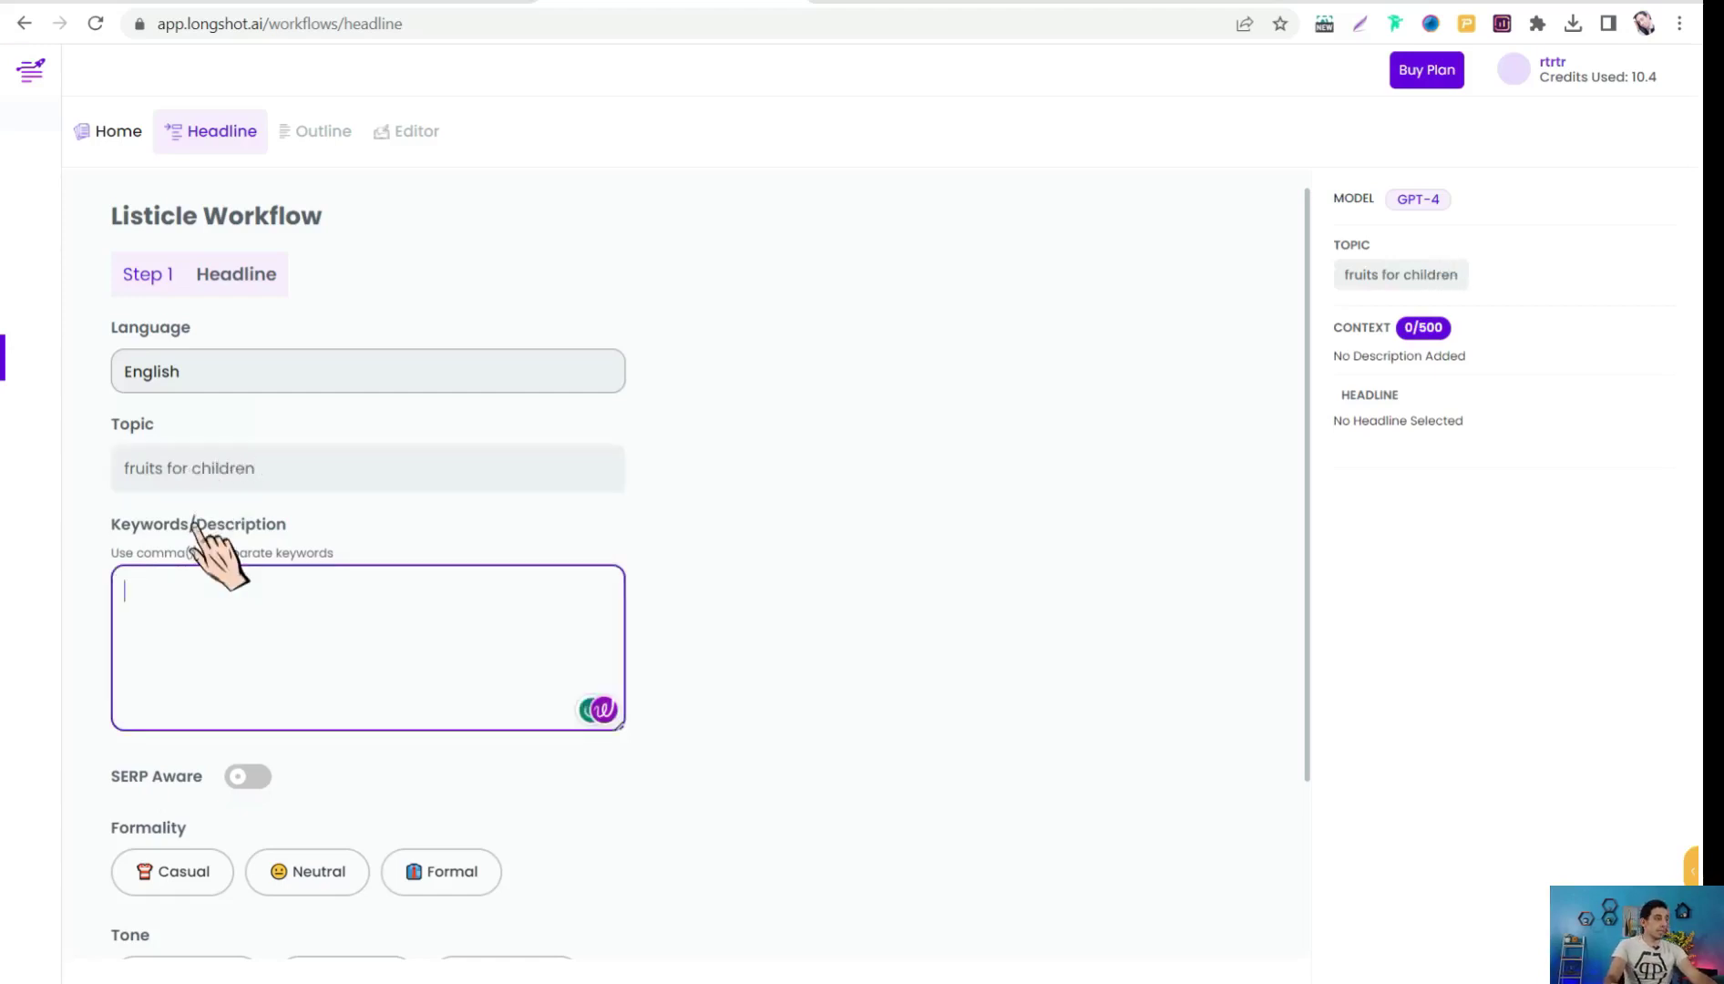
{"action": "triple_click", "coordinate": [170, 474]}
{"action": "right_click", "coordinate": [168, 474]}
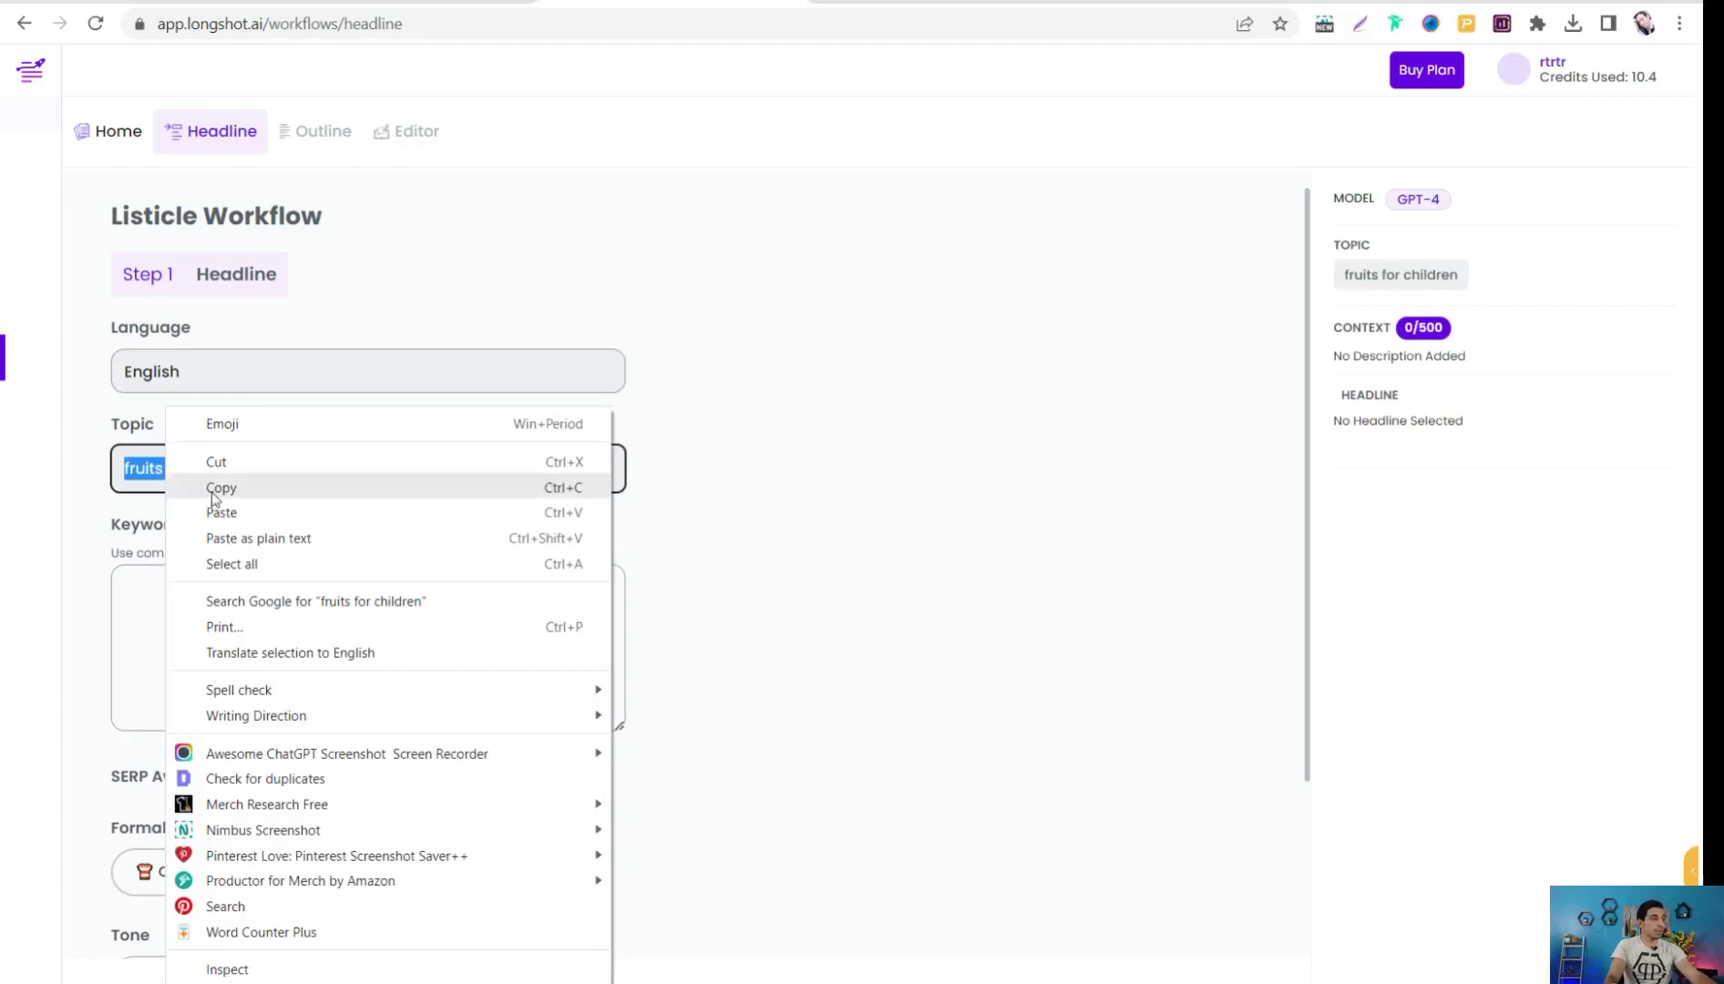
{"action": "left_click", "coordinate": [212, 489]}
{"action": "left_click", "coordinate": [183, 618]}
{"action": "scroll", "coordinate": [220, 657], "scroll_direction": "down", "scroll_amount": 3}
{"action": "left_click", "coordinate": [262, 566]}
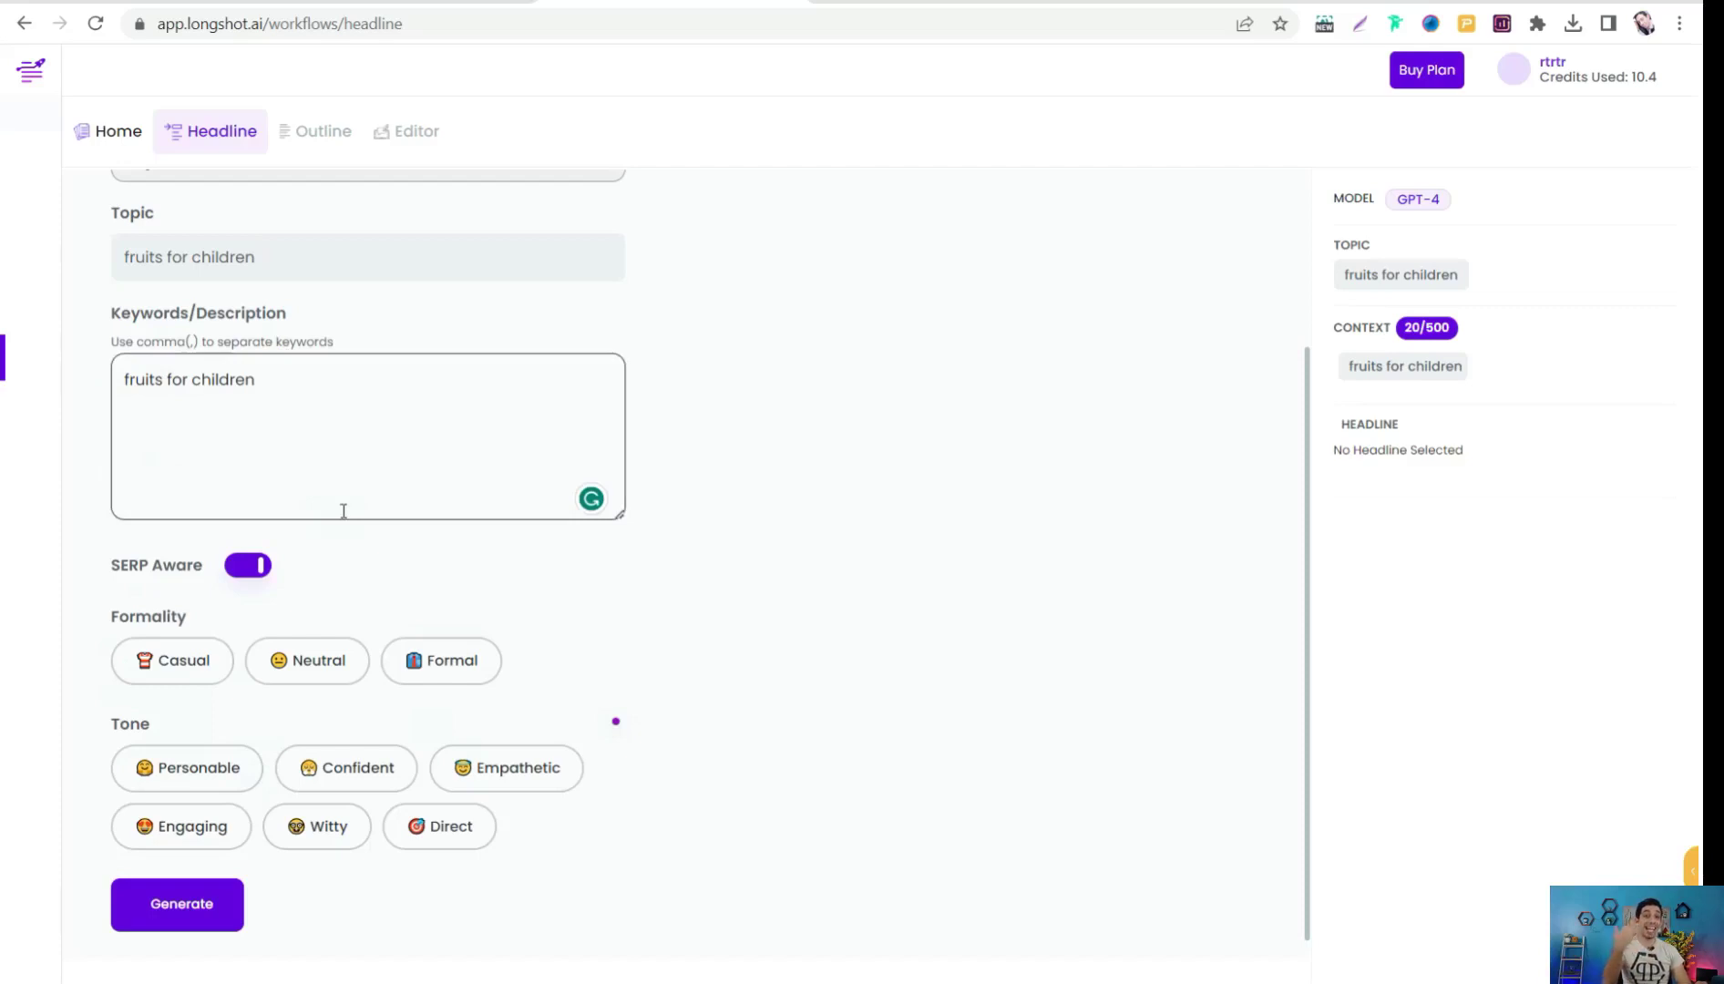
Set the formality to Casual and the tone to Engaging, and generate headlines for the listicle.
{"action": "left_click", "coordinate": [179, 670]}
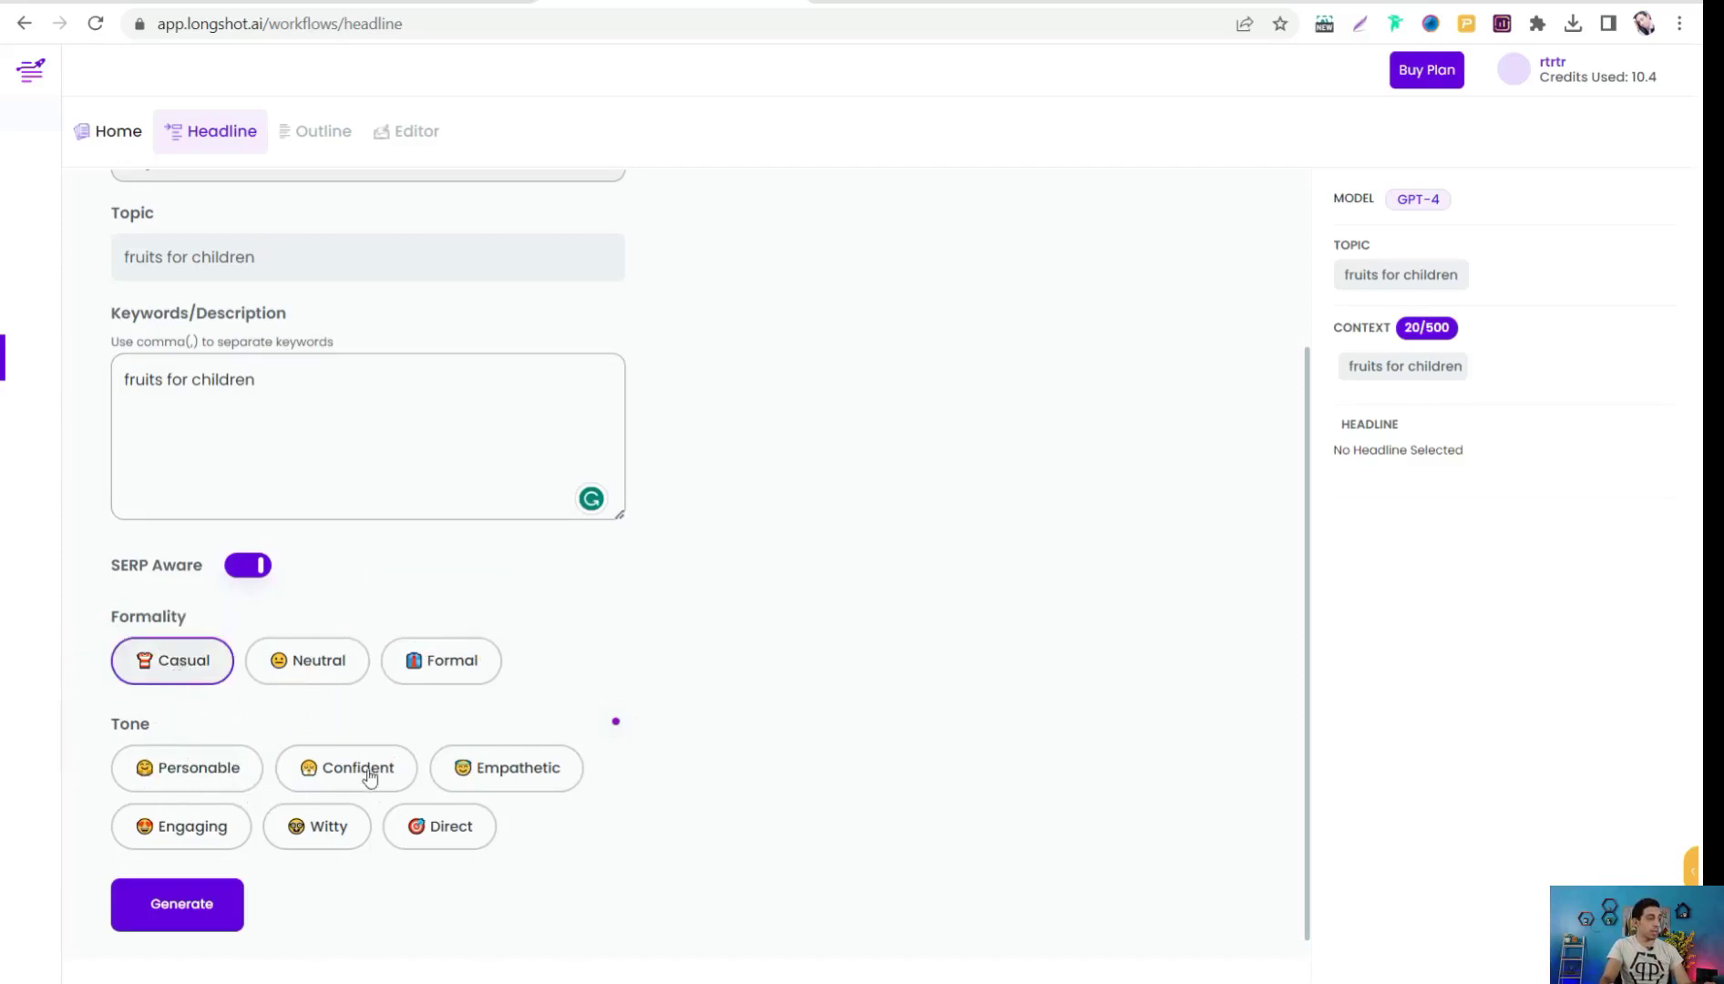
{"action": "left_click", "coordinate": [162, 836]}
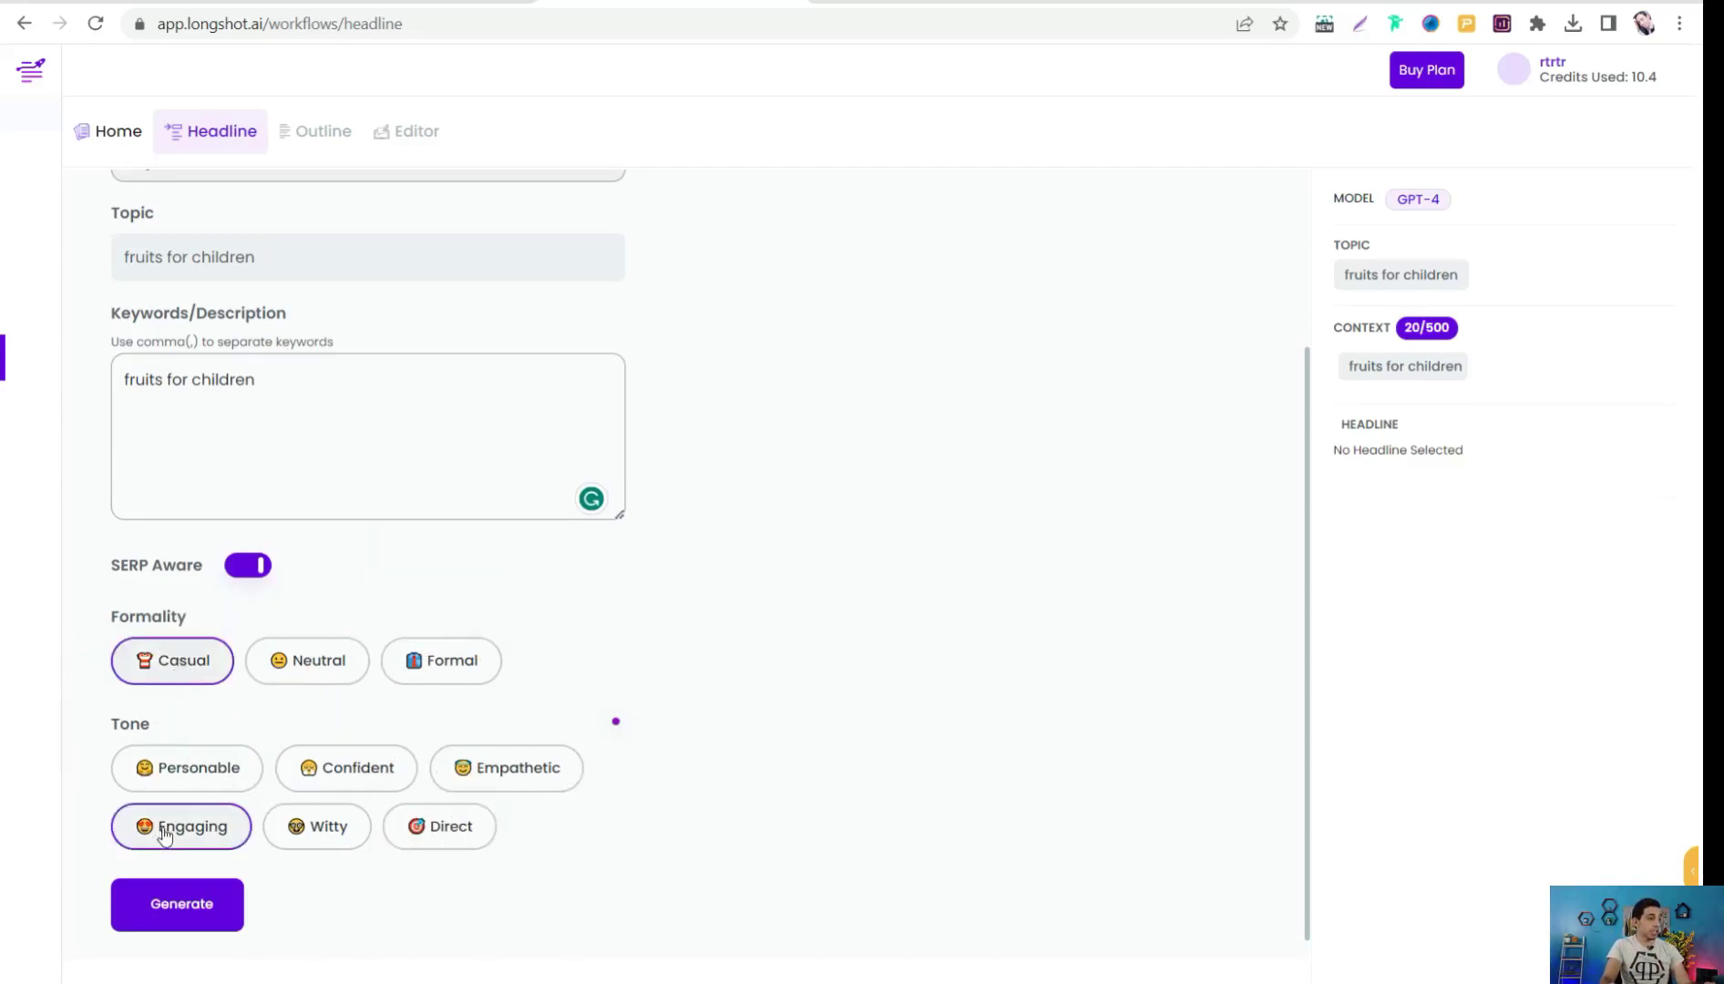
{"action": "left_click", "coordinate": [186, 921]}
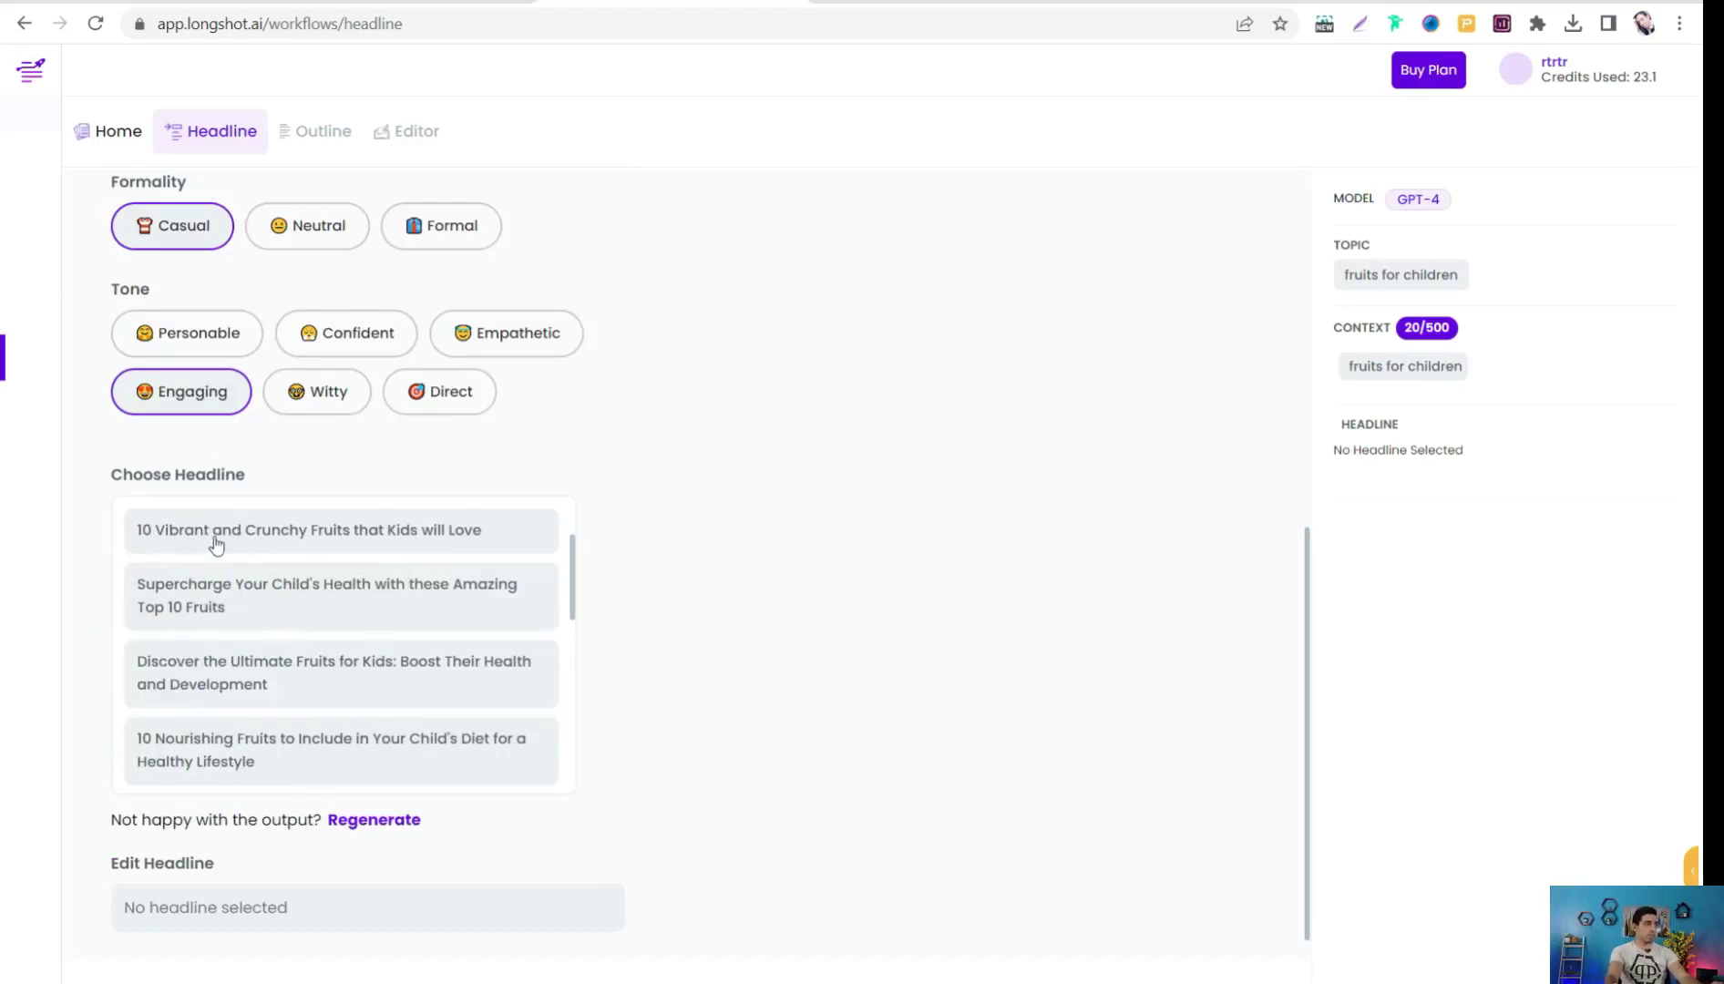
Choose the headline "Supercharge Your Child's Health with these Amazing Top 10 Fruits" and generate the listicle's outline.
{"action": "left_click", "coordinate": [212, 599]}
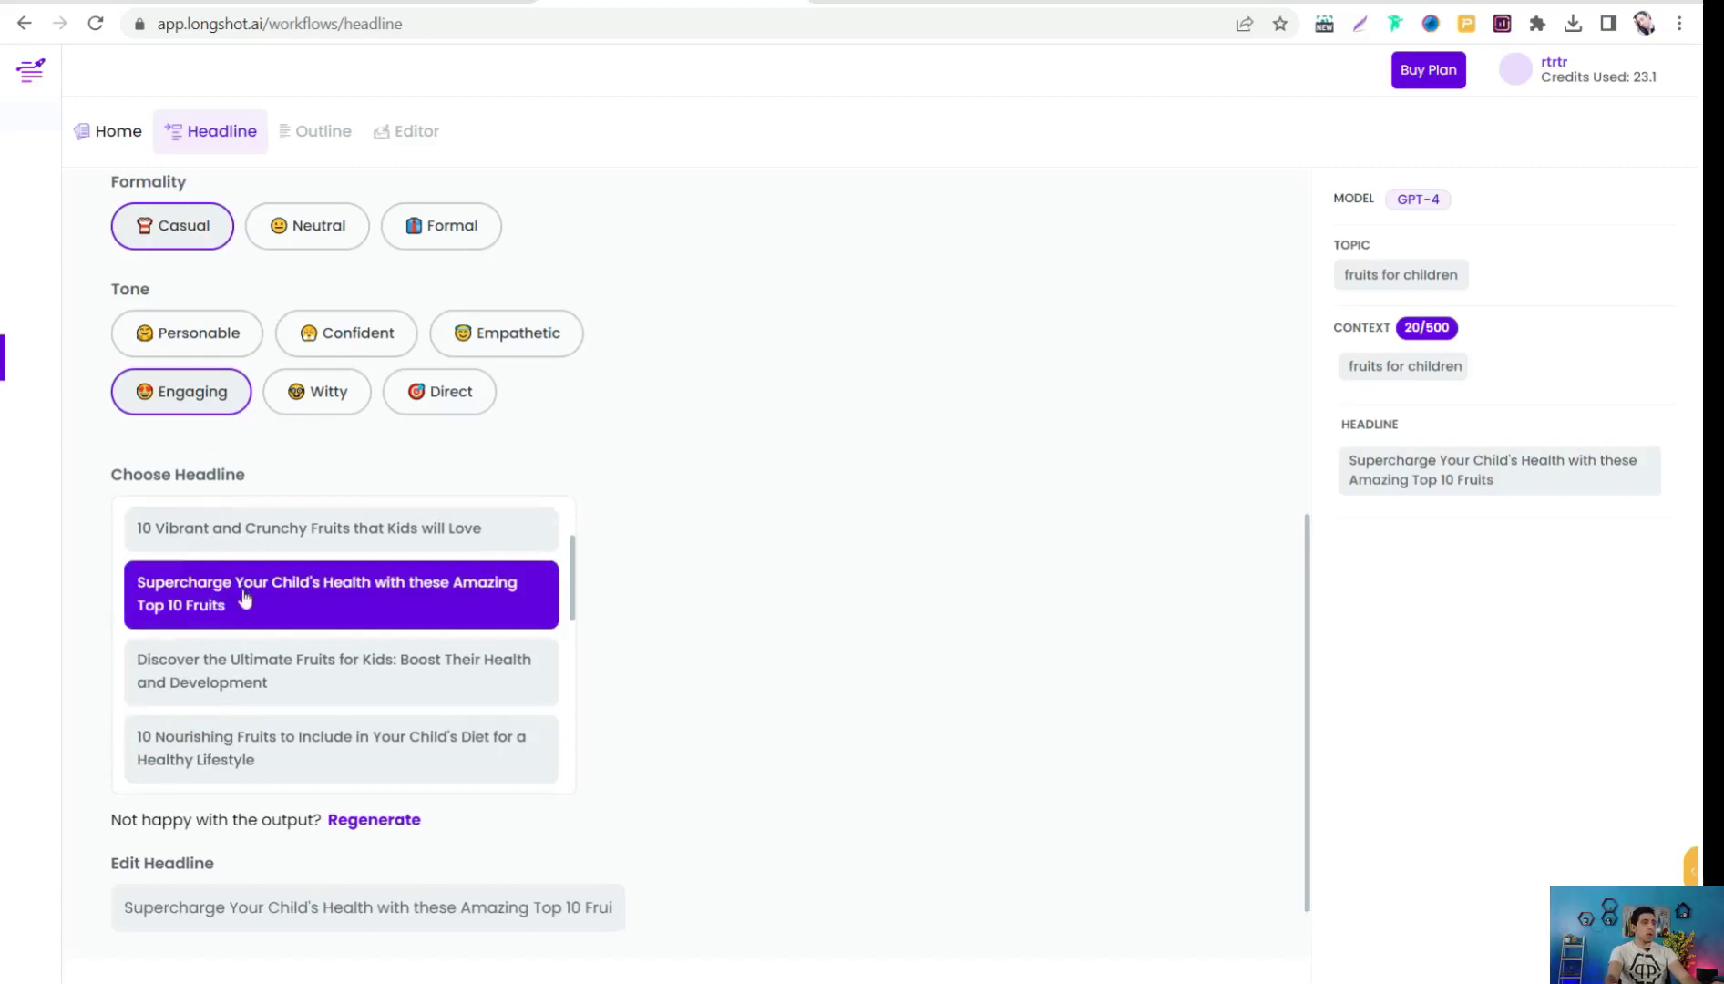
{"action": "scroll", "coordinate": [269, 547], "scroll_direction": "down", "scroll_amount": 5}
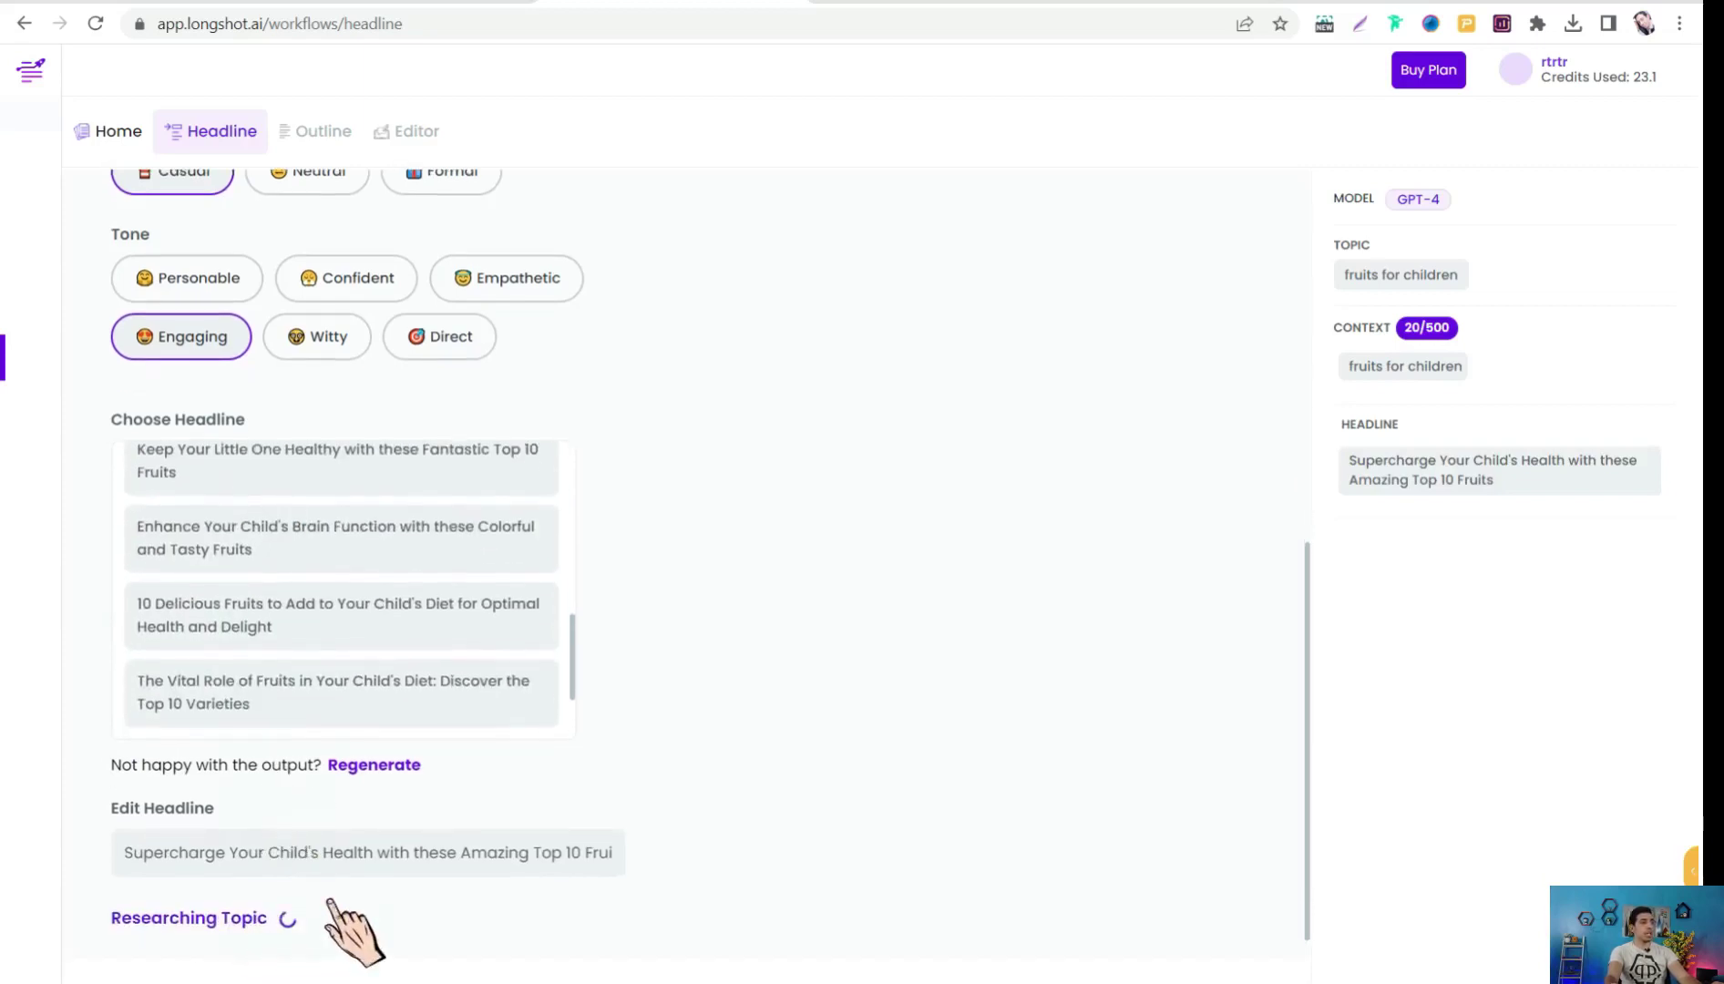
{"action": "left_click", "coordinate": [206, 876]}
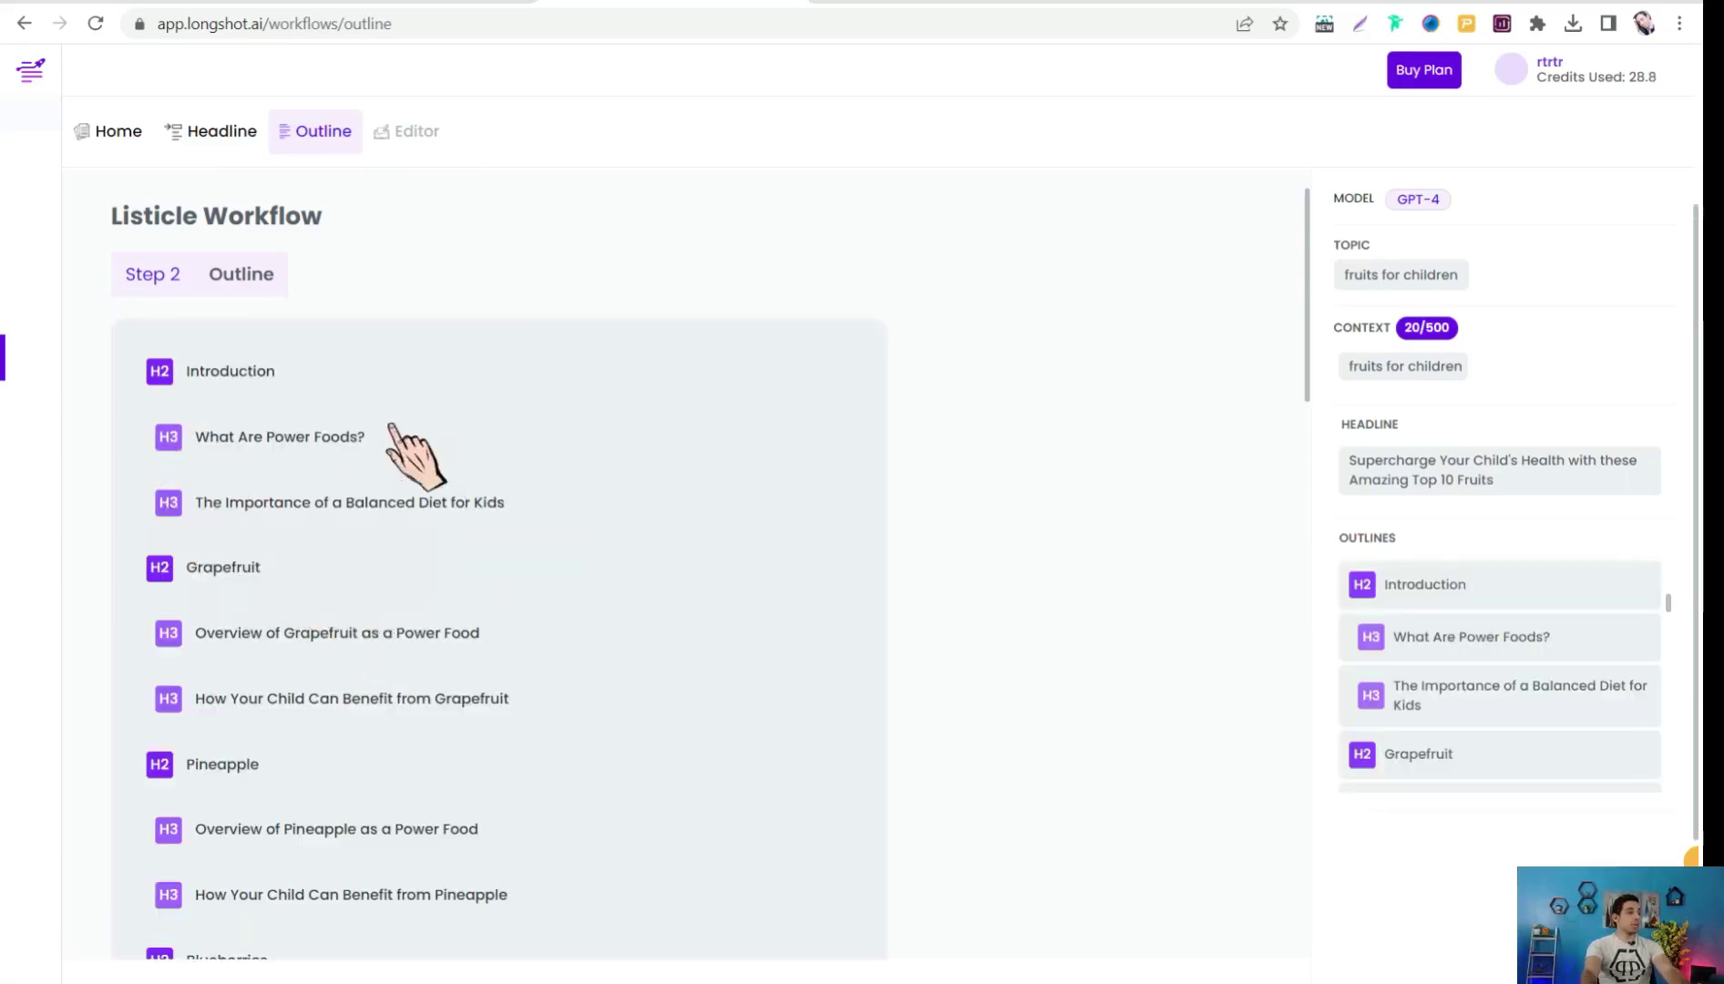
Review the outline from Introduction to Conclusion and generate the blog from it.
{"action": "scroll", "coordinate": [231, 697], "scroll_direction": "down", "scroll_amount": 15}
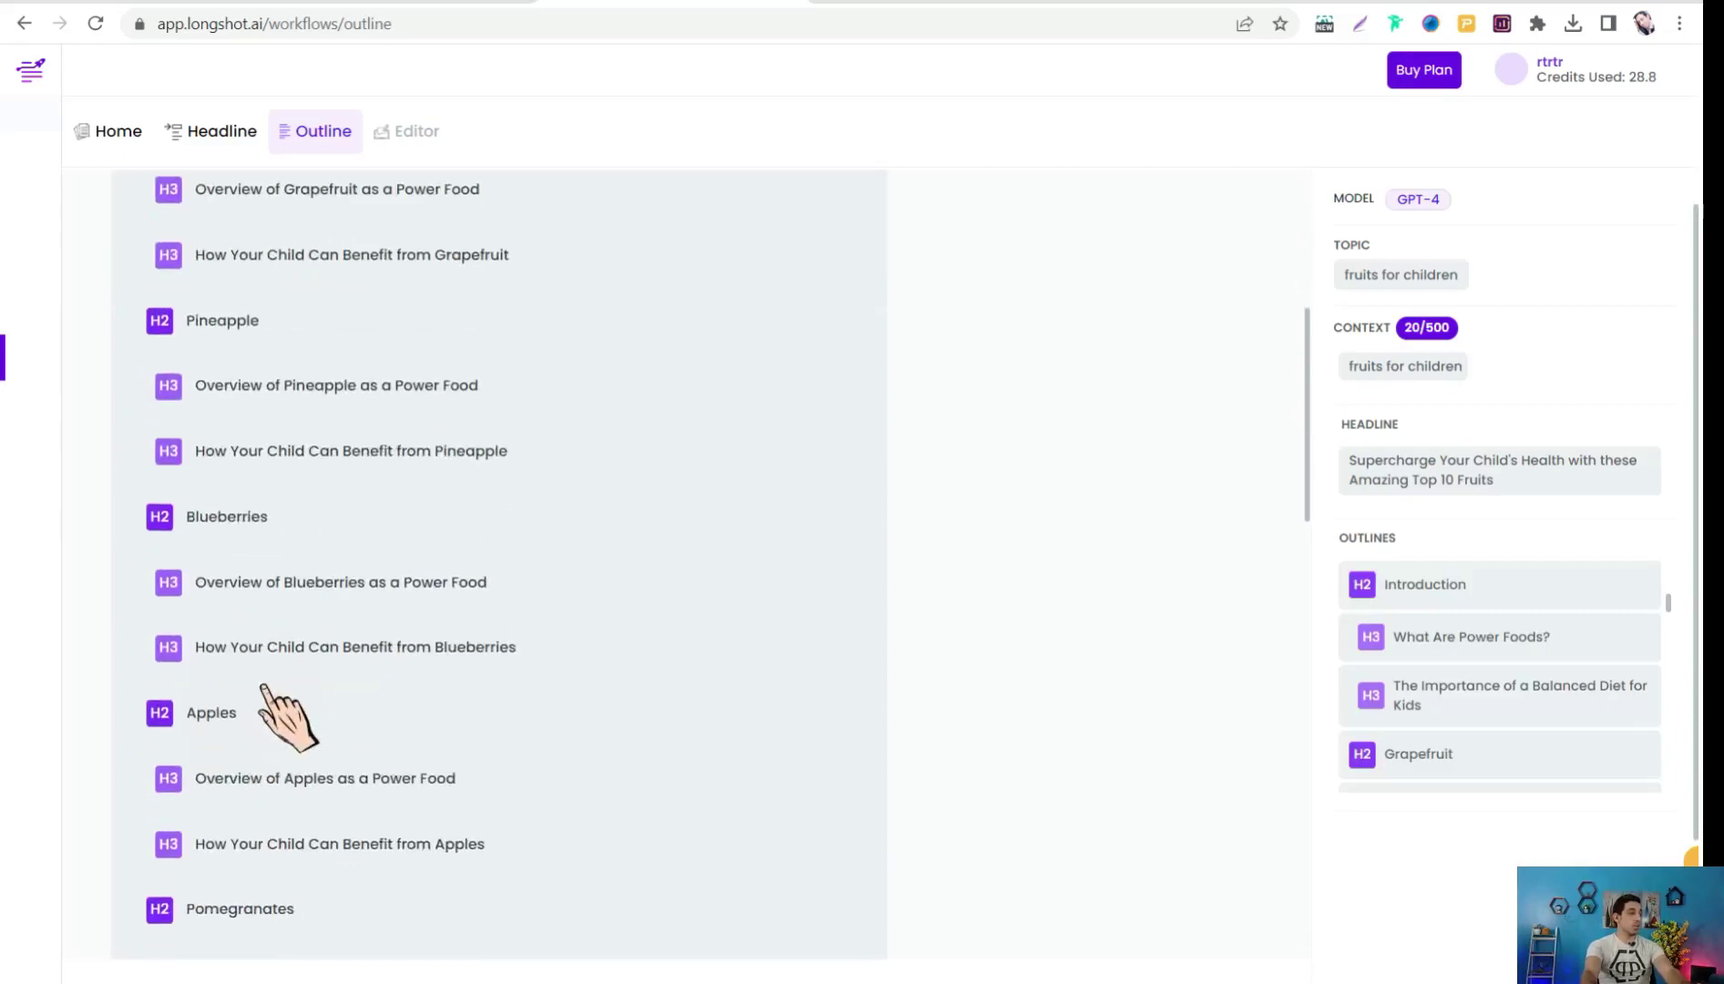
{"action": "scroll", "coordinate": [319, 510], "scroll_direction": "down", "scroll_amount": 5}
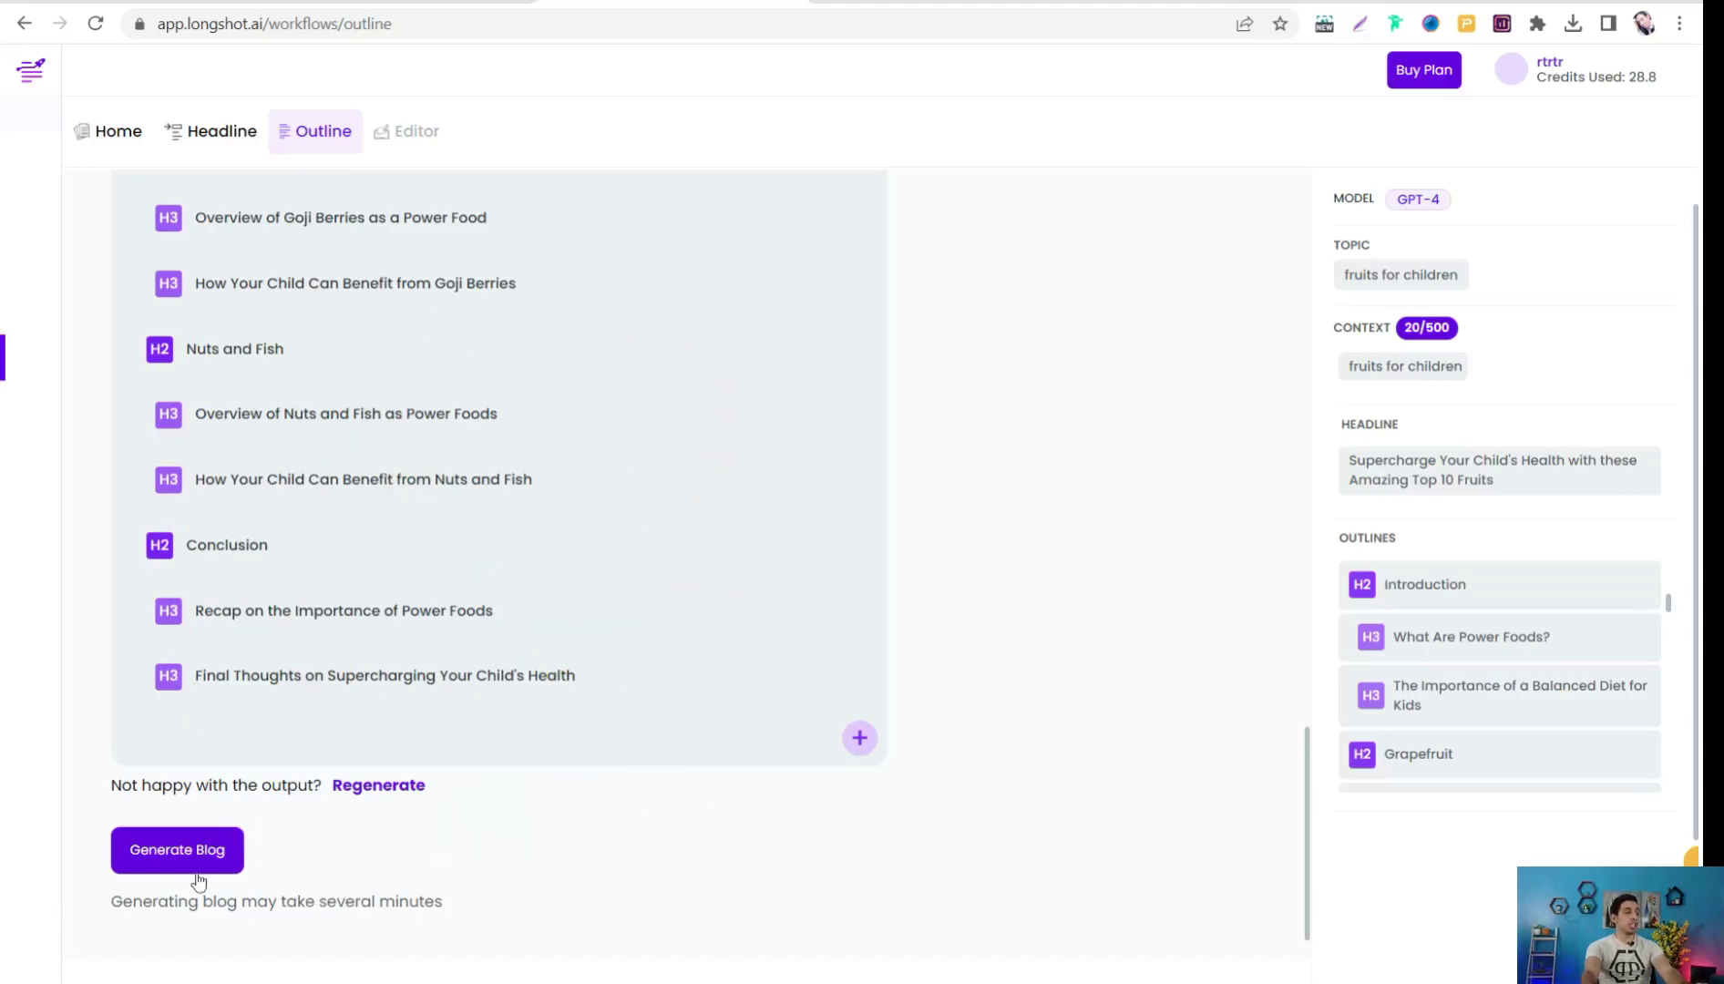
{"action": "left_click", "coordinate": [173, 860]}
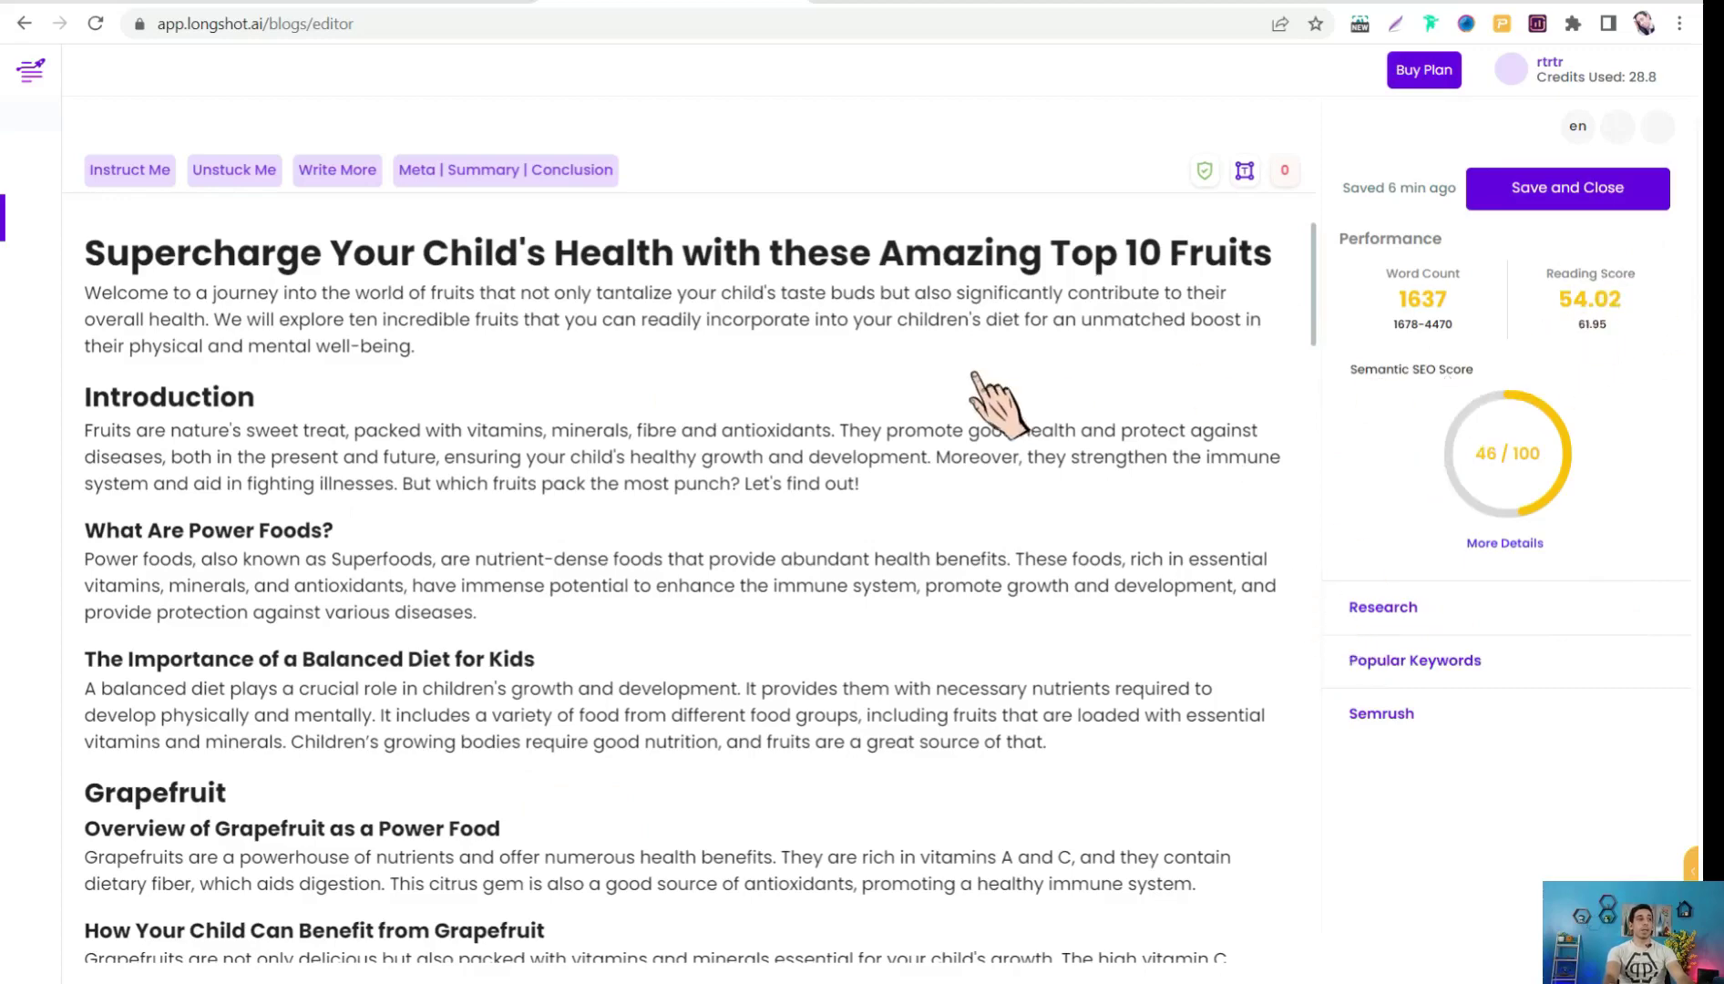
Read through the generated fruits article and view the Research subheadlines for "fruits for children".
{"action": "scroll", "coordinate": [519, 519], "scroll_direction": "down", "scroll_amount": 15}
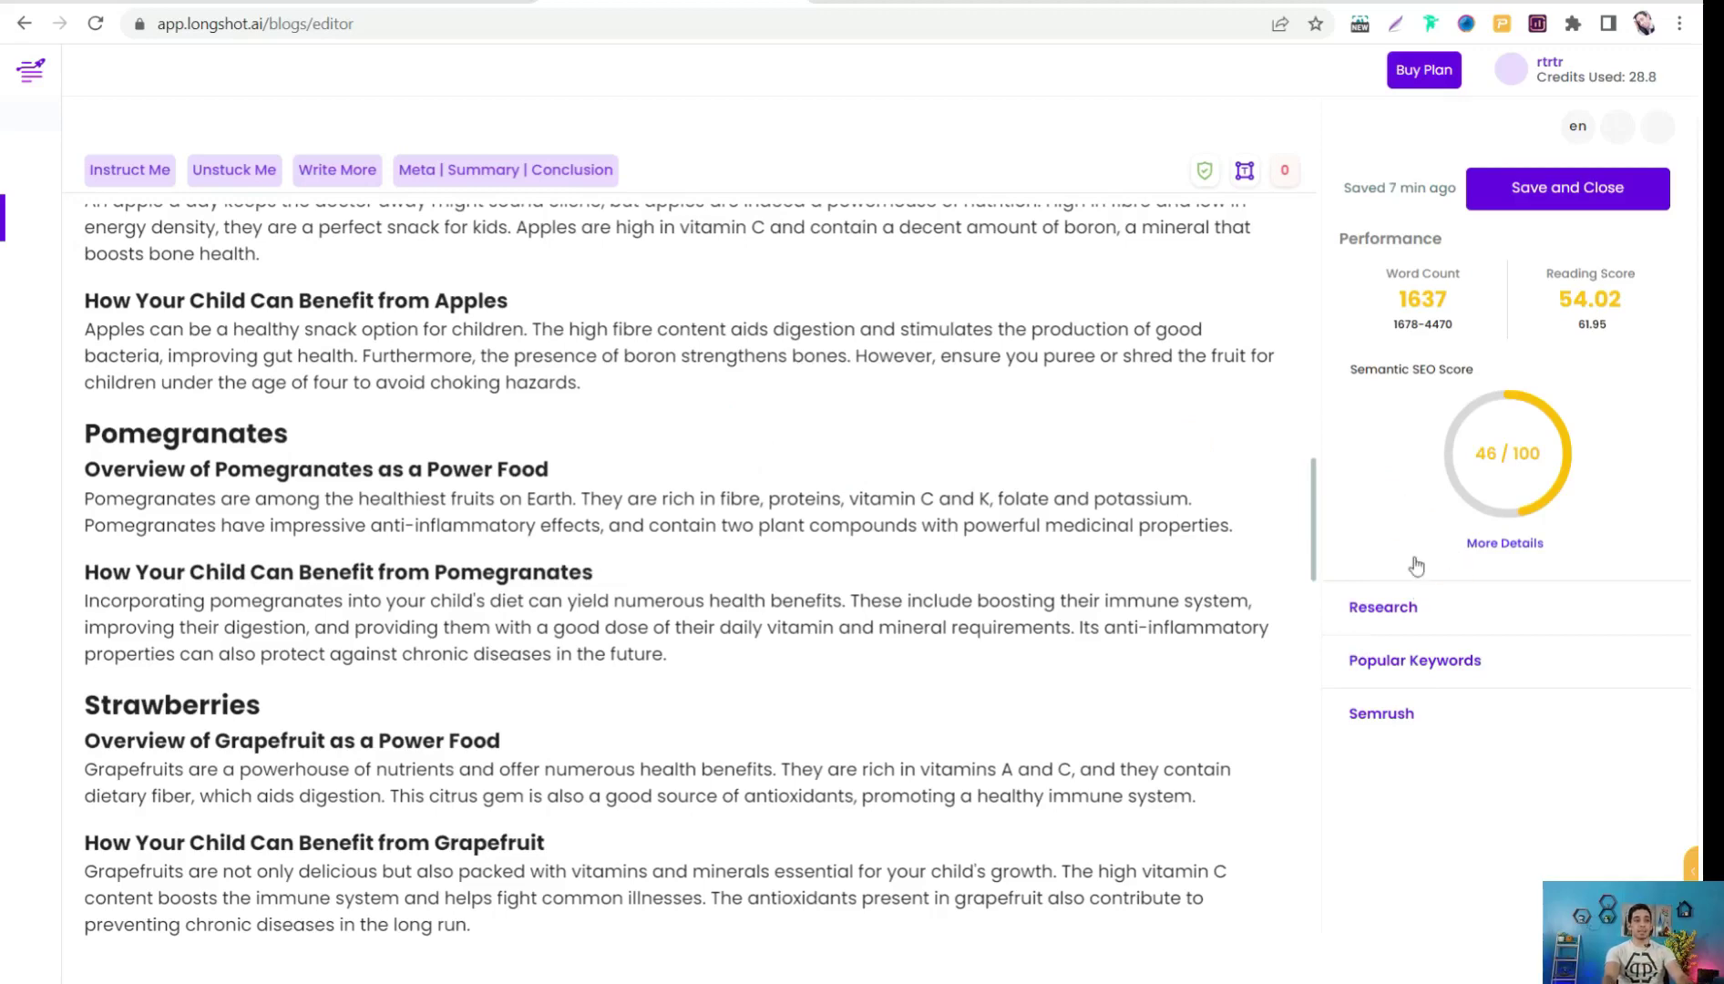
{"action": "left_click", "coordinate": [1394, 608]}
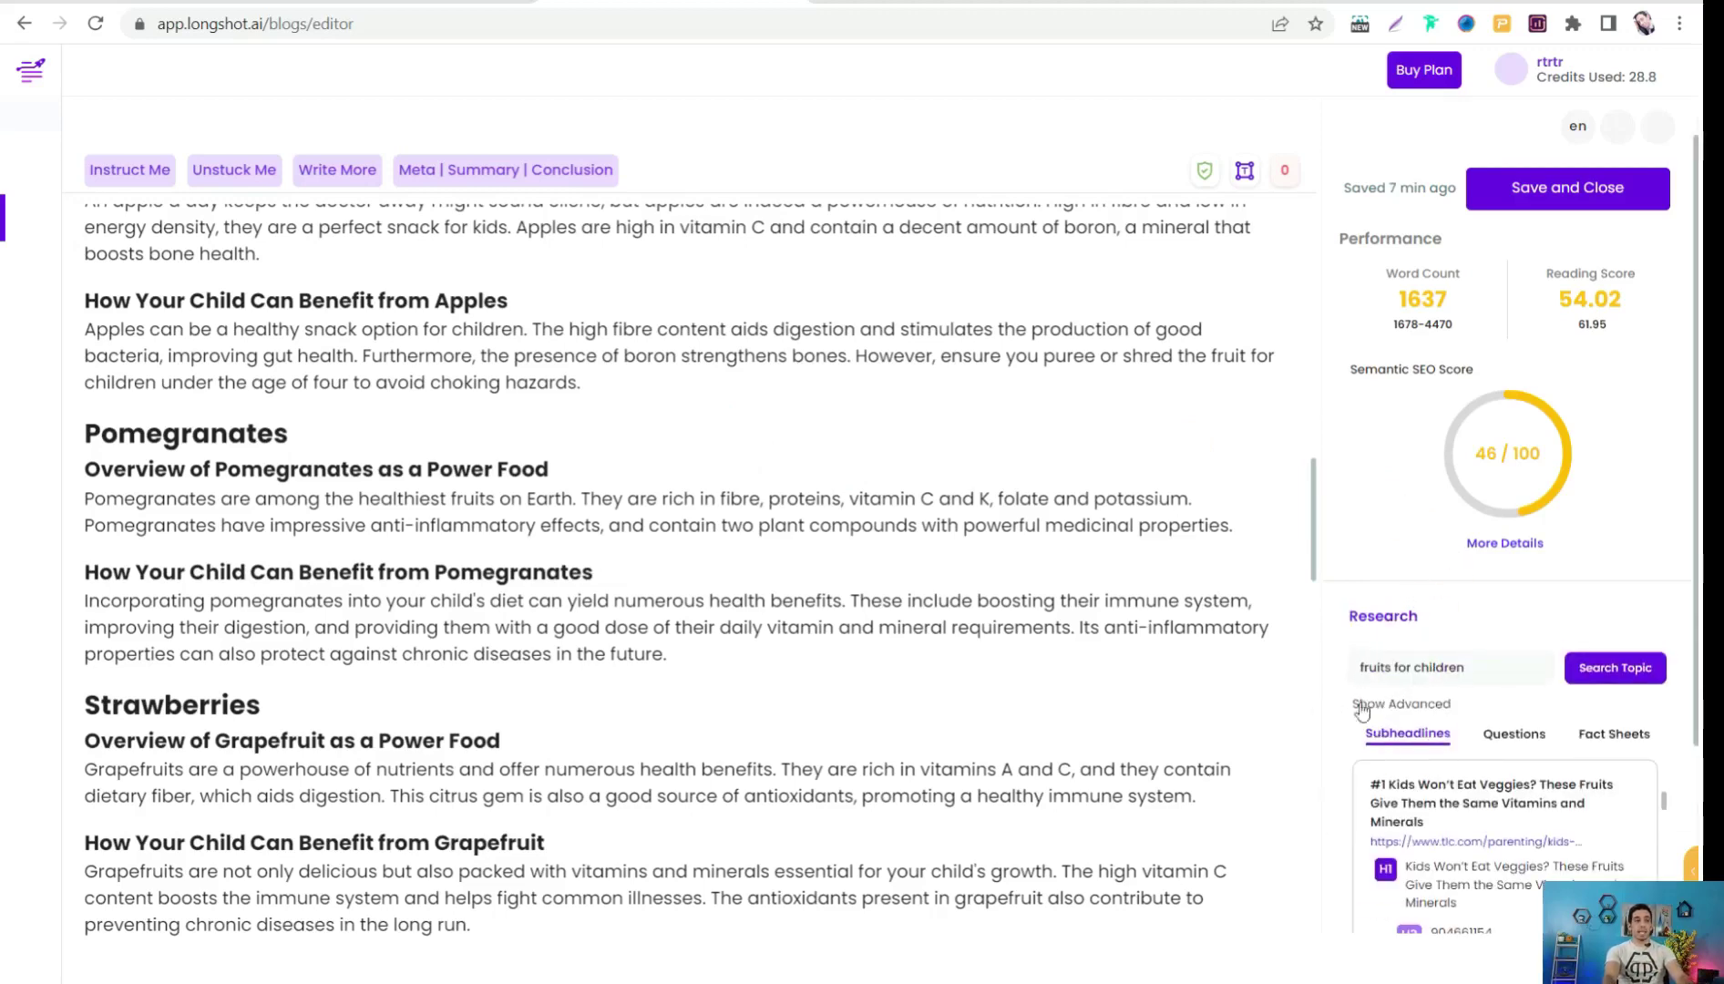
{"action": "scroll", "coordinate": [1381, 705], "scroll_direction": "down", "scroll_amount": 4}
{"action": "scroll", "coordinate": [1403, 638], "scroll_direction": "down", "scroll_amount": 2}
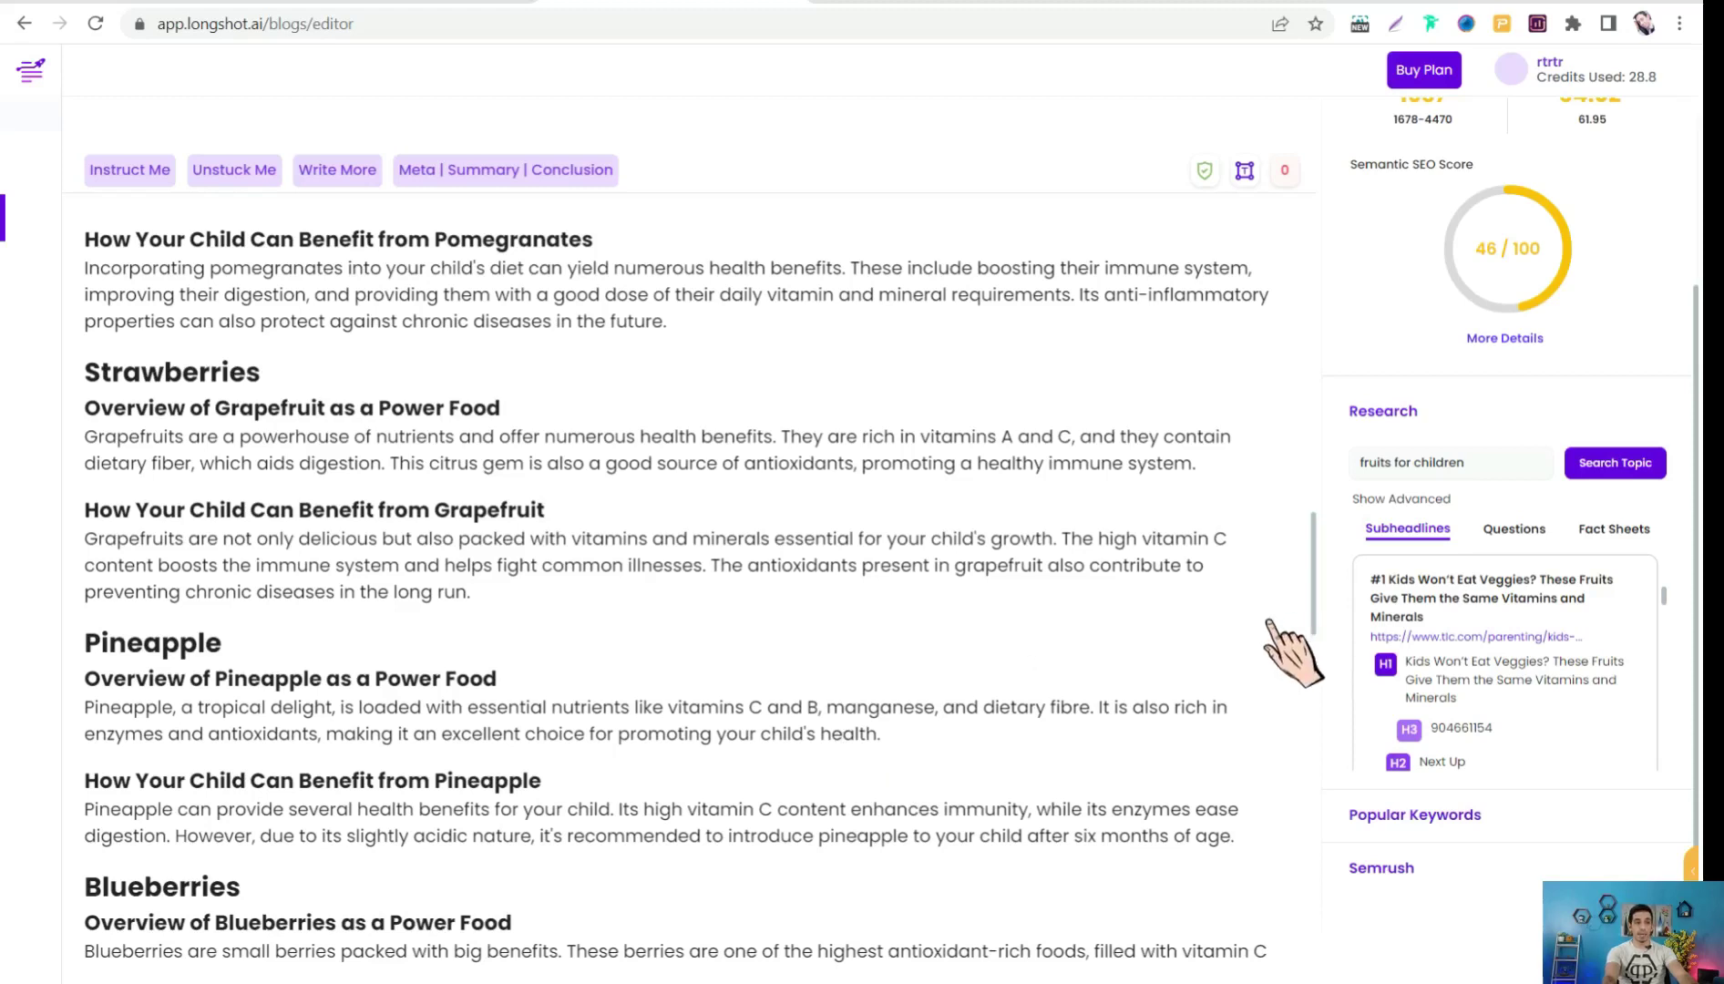
Browse the Research questions related to "fruits for children".
{"action": "left_click", "coordinate": [1506, 532]}
{"action": "scroll", "coordinate": [1467, 637], "scroll_direction": "down", "scroll_amount": 3}
{"action": "scroll", "coordinate": [1448, 642], "scroll_direction": "up", "scroll_amount": 3}
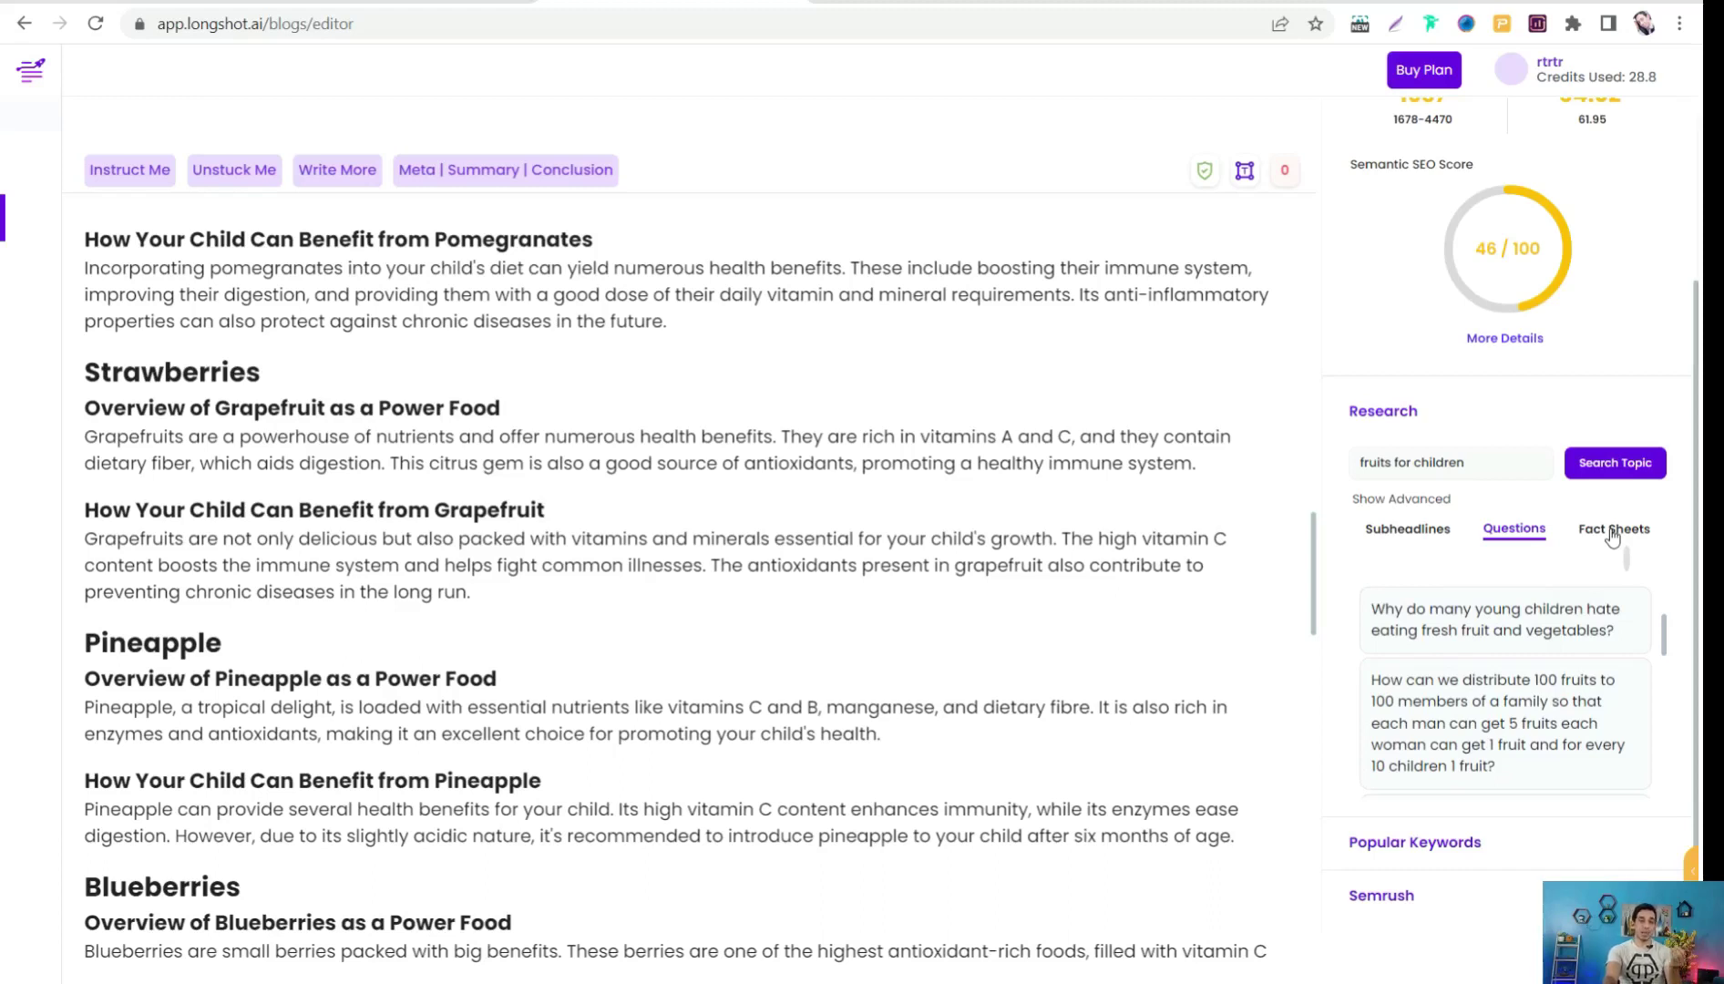
{"action": "scroll", "coordinate": [1453, 715], "scroll_direction": "down", "scroll_amount": 3}
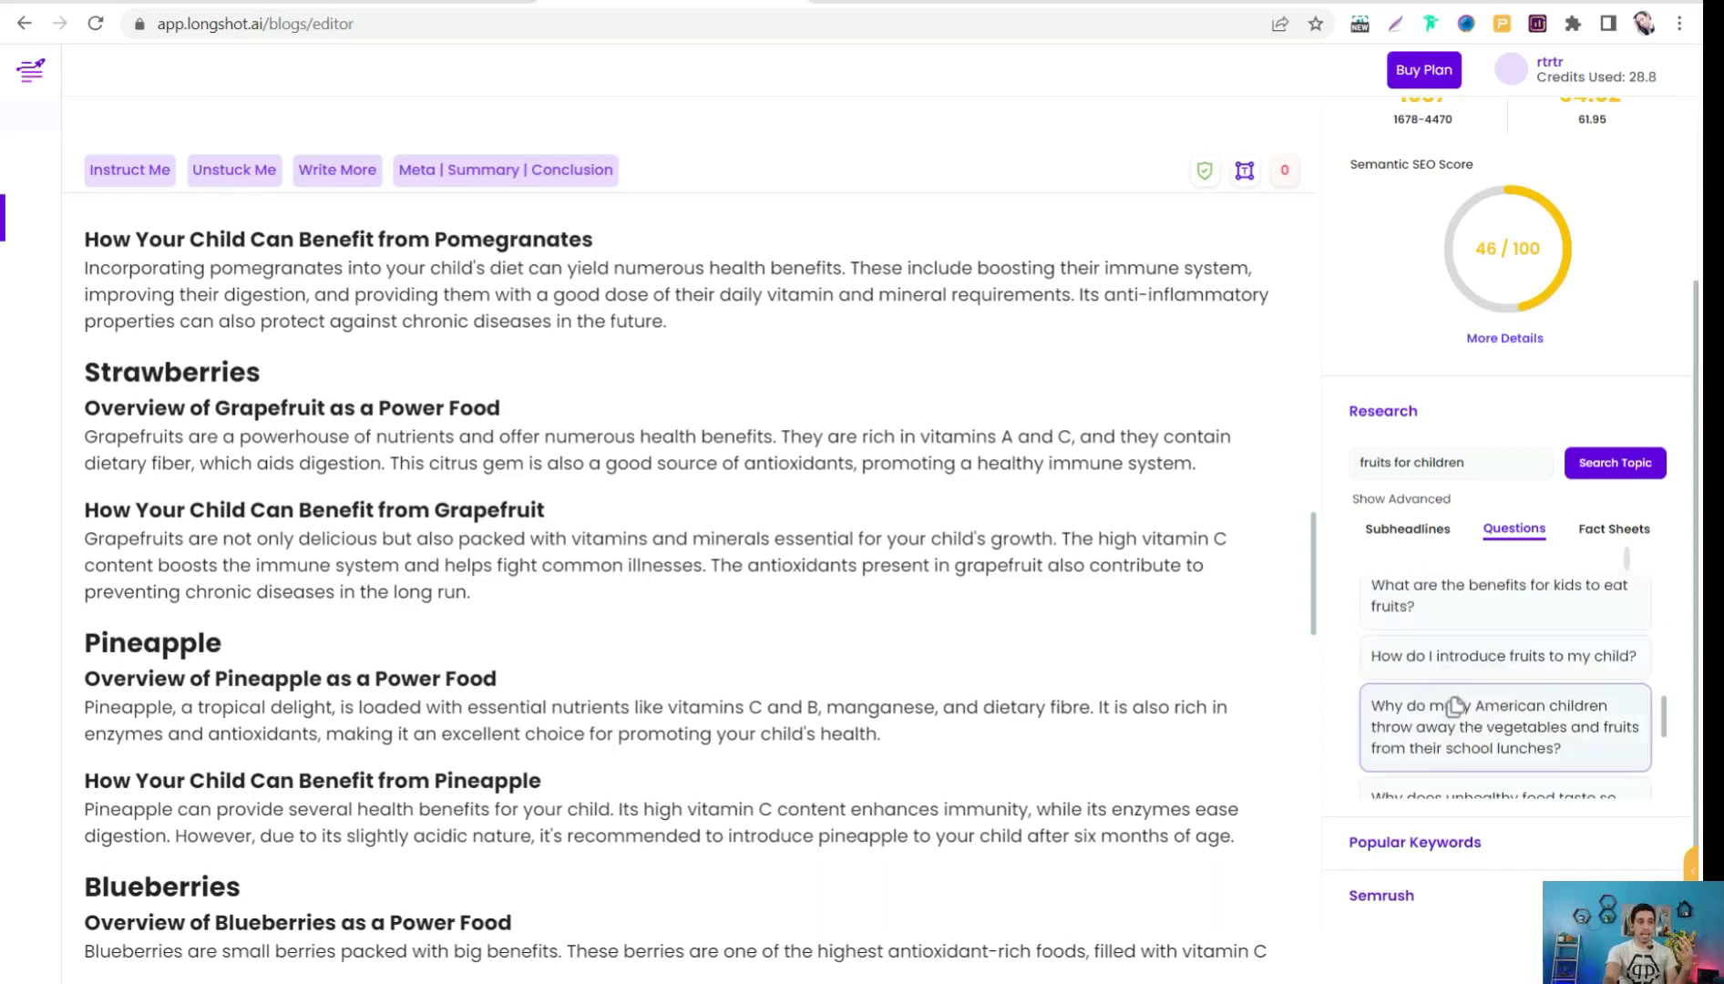
{"action": "scroll", "coordinate": [1455, 729], "scroll_direction": "down", "scroll_amount": 2}
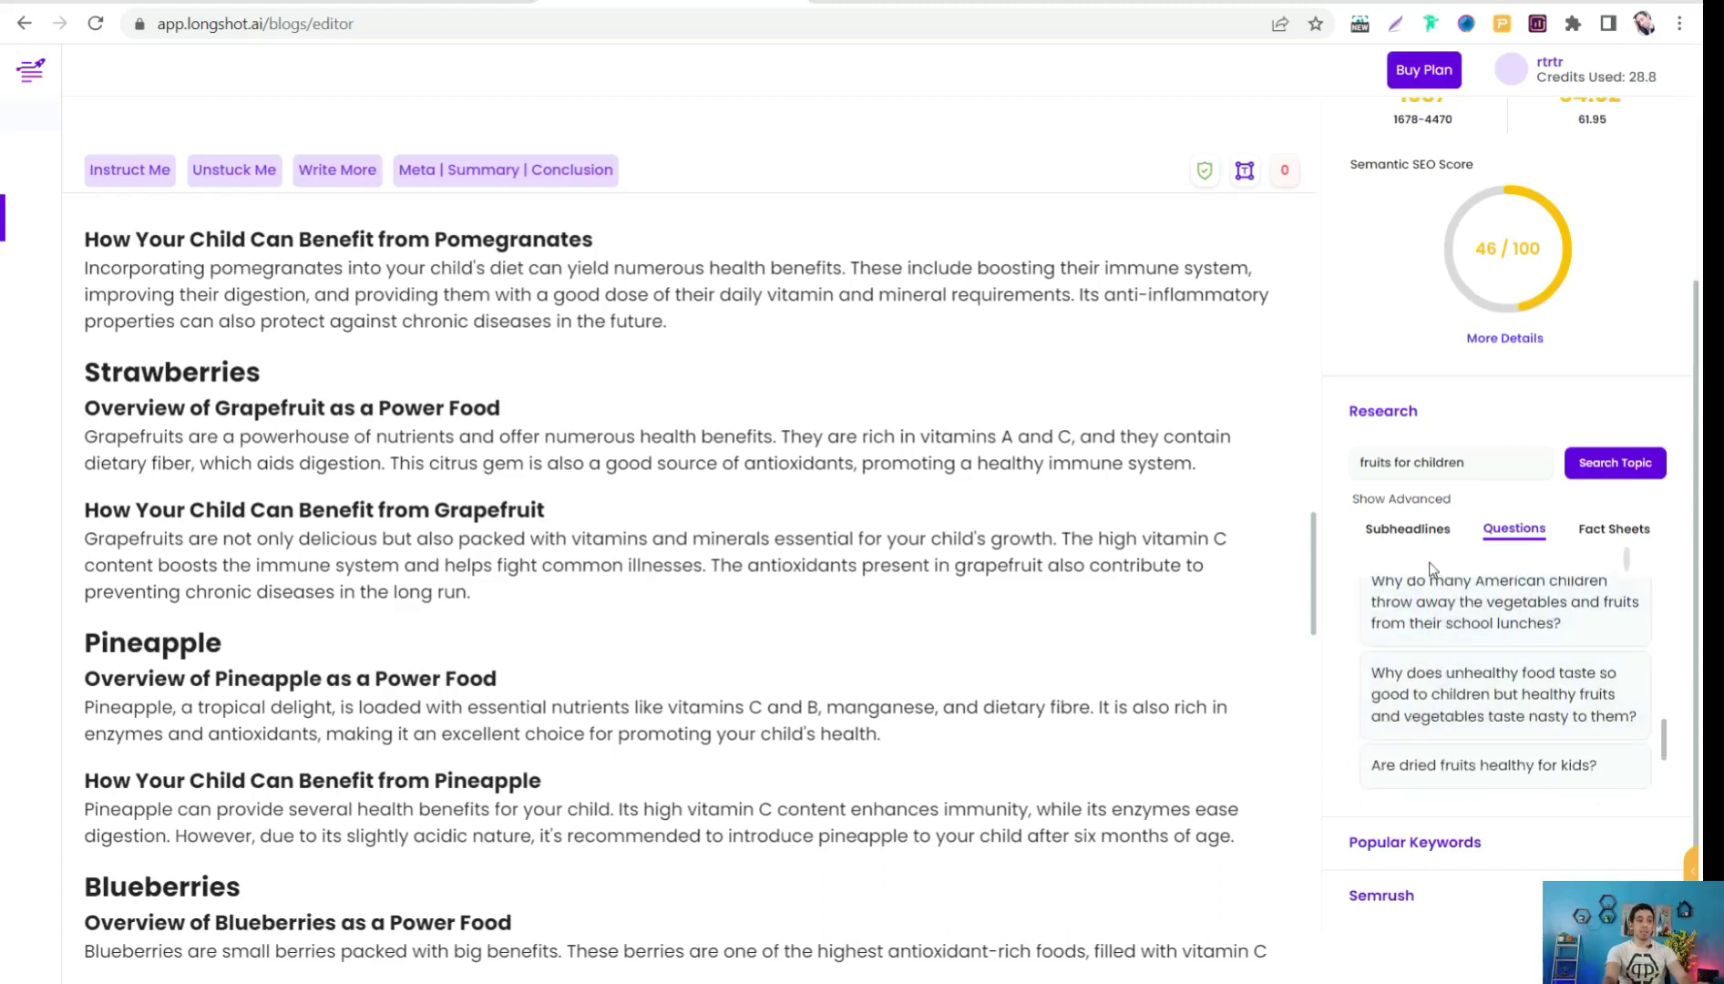